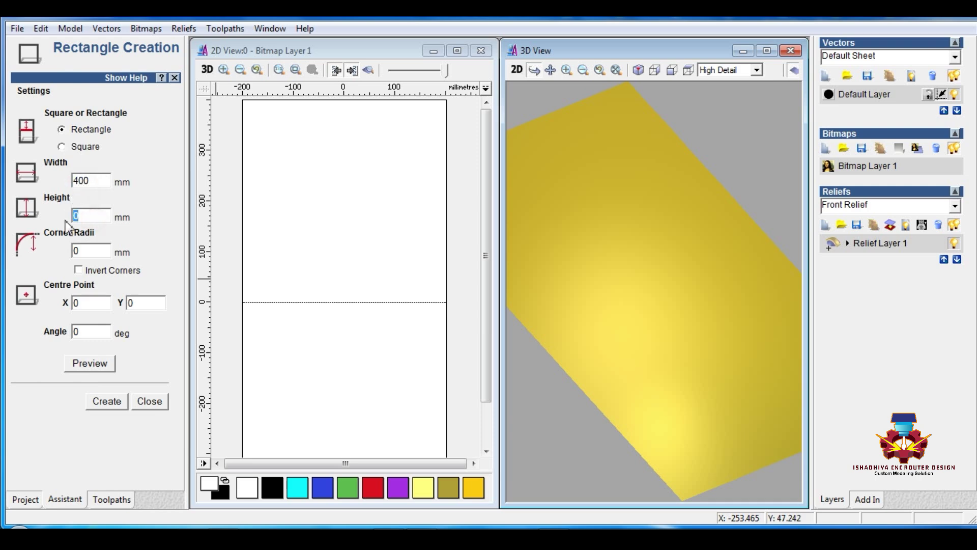
# Step: Create a 400 by 800 mm rectangle centred at 0,0 and add a new vector layer
pyautogui.click(93, 365)
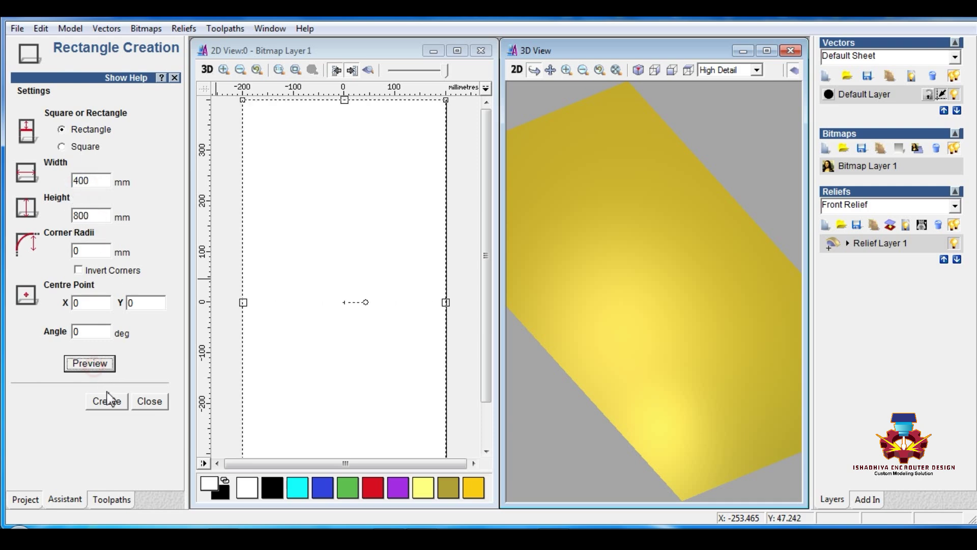
pyautogui.click(106, 401)
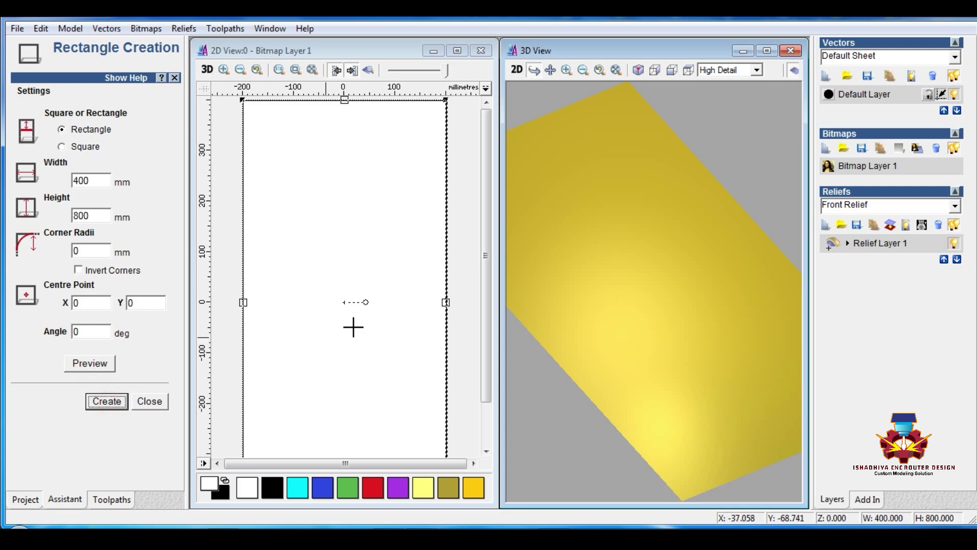
pyautogui.click(827, 76)
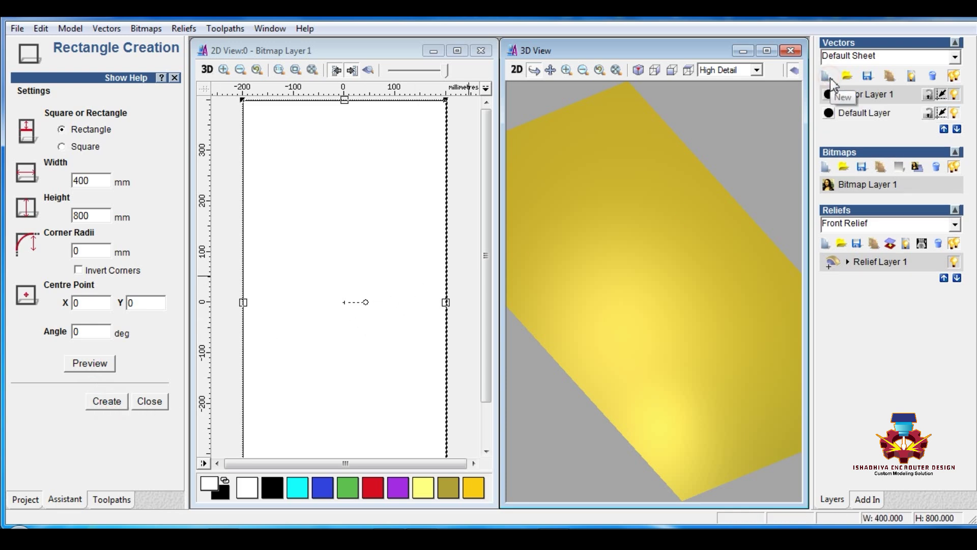
# Step: Preview a rectangle 100 mm wide and 100 mm high centred at 0,0
pyautogui.doubleClick(94, 181)
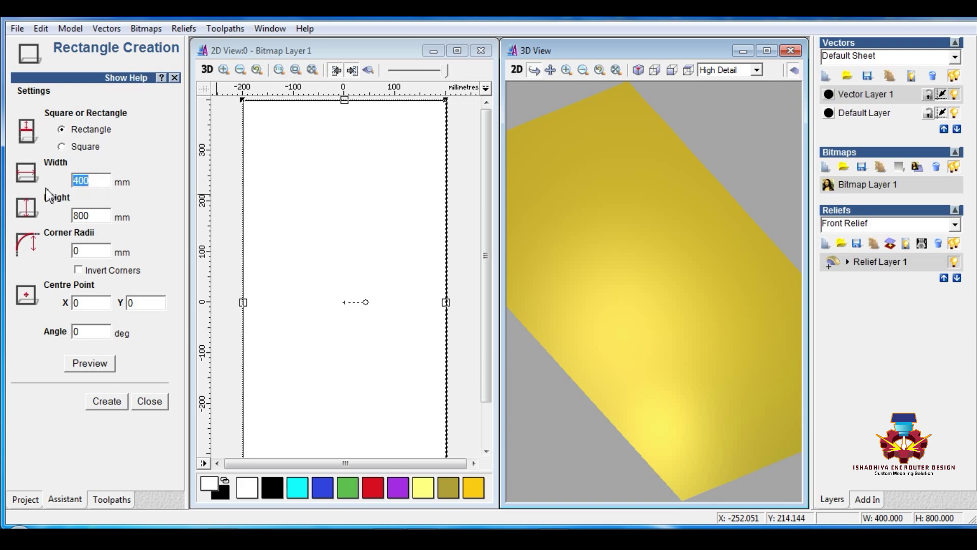
pyautogui.write('100')
pyautogui.doubleClick(94, 213)
pyautogui.write('10')
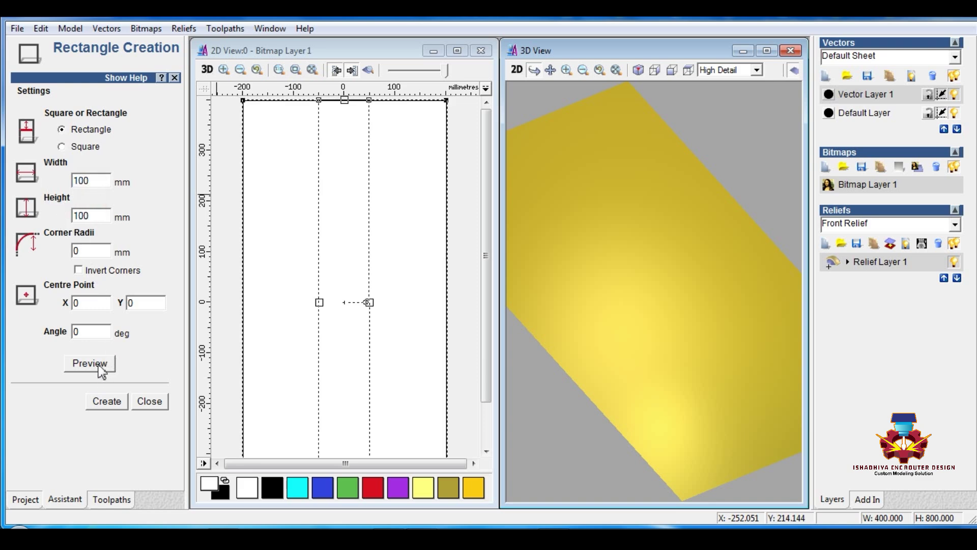
# Step: Create a 50 by 50 mm rectangle centred at 0,0 on the new vector layer and finish rectangle creation
pyautogui.doubleClick(94, 182)
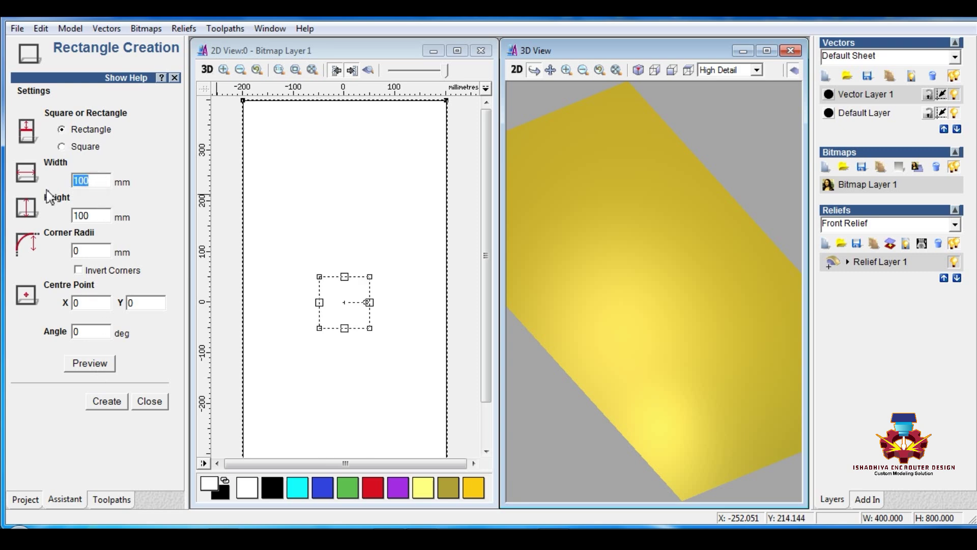
pyautogui.write('50')
pyautogui.doubleClick(94, 215)
pyautogui.write('50')
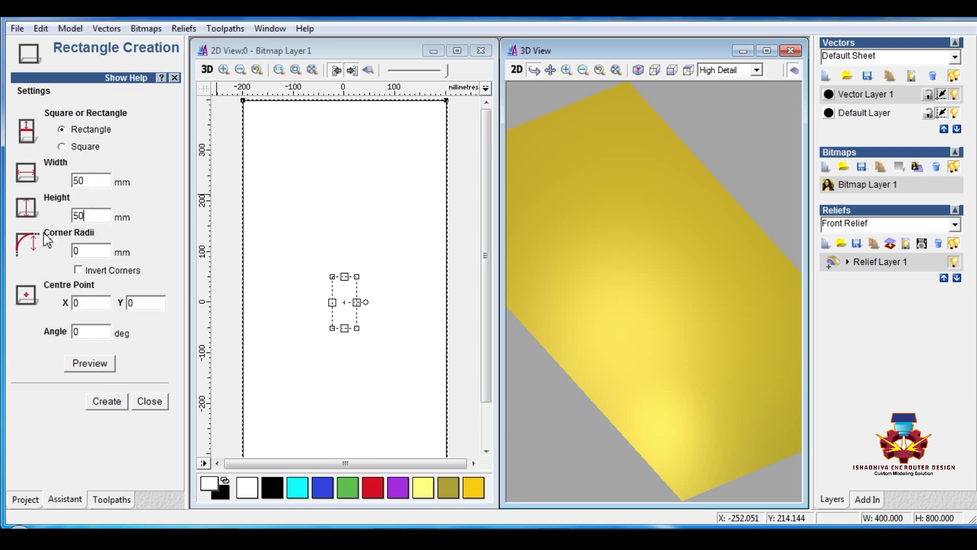
pyautogui.click(97, 366)
pyautogui.click(114, 400)
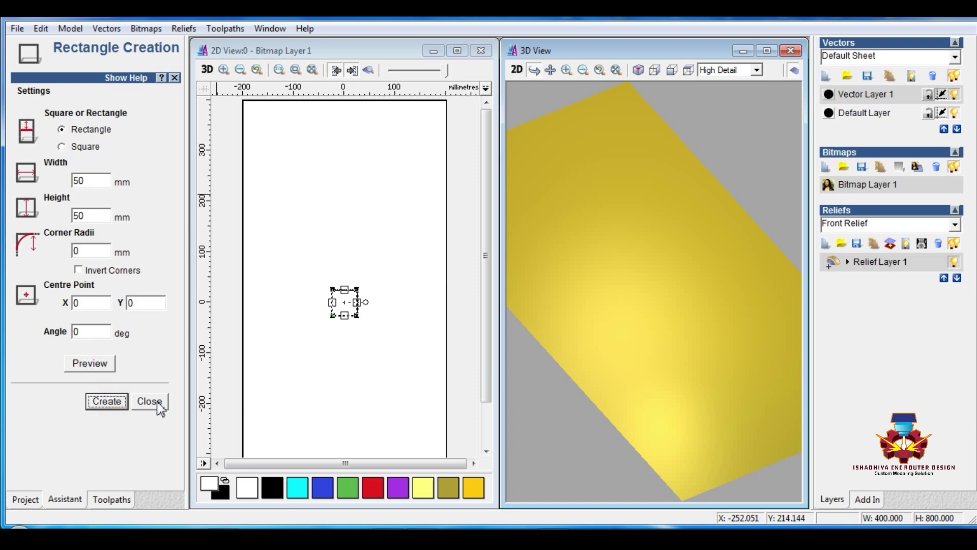
pyautogui.click(157, 403)
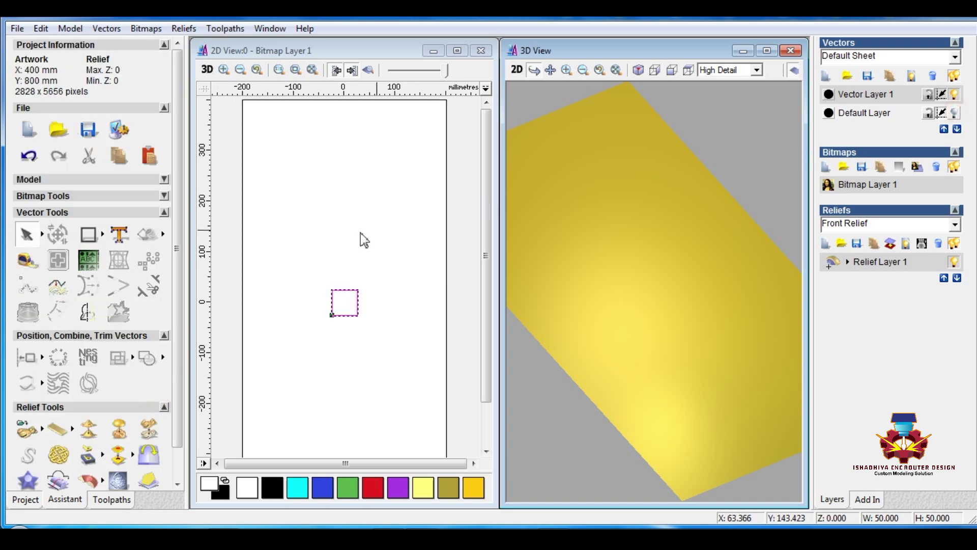
# Step: Mirror a copy of the 50 mm square upwards, and mirror copies of both squares to the right to form a two-by-two grid
pyautogui.moveTo(316, 273); pyautogui.dragTo(407, 351)
pyautogui.click(86, 311)
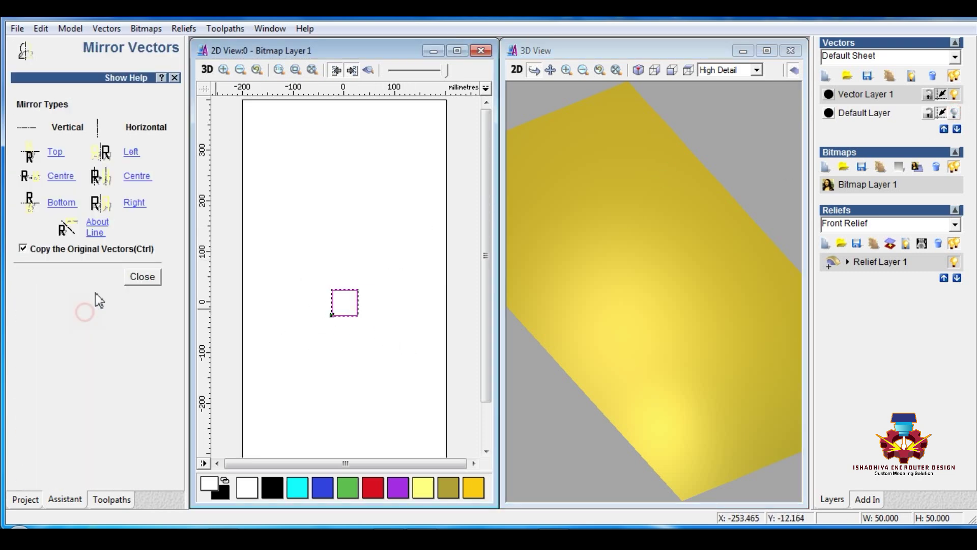
pyautogui.click(57, 155)
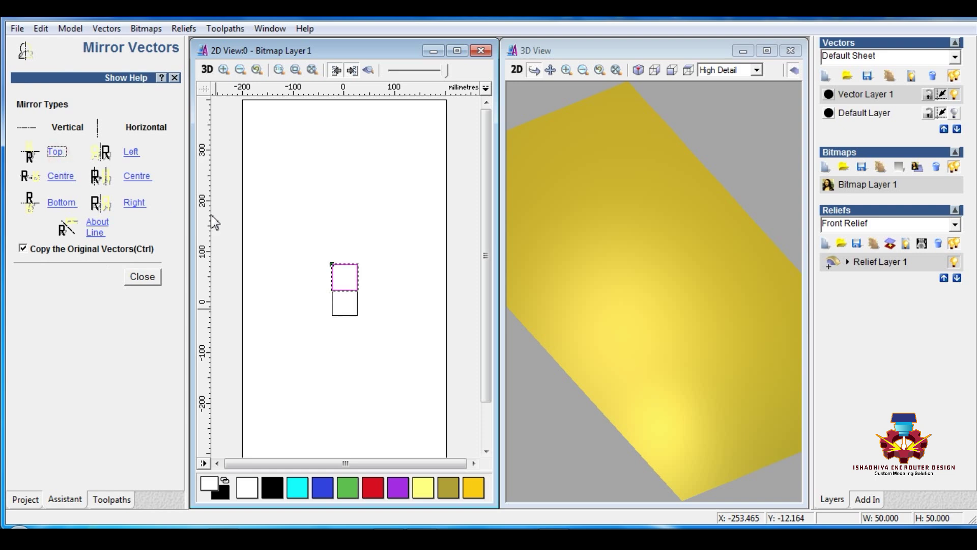
pyautogui.click(313, 265)
pyautogui.click(133, 202)
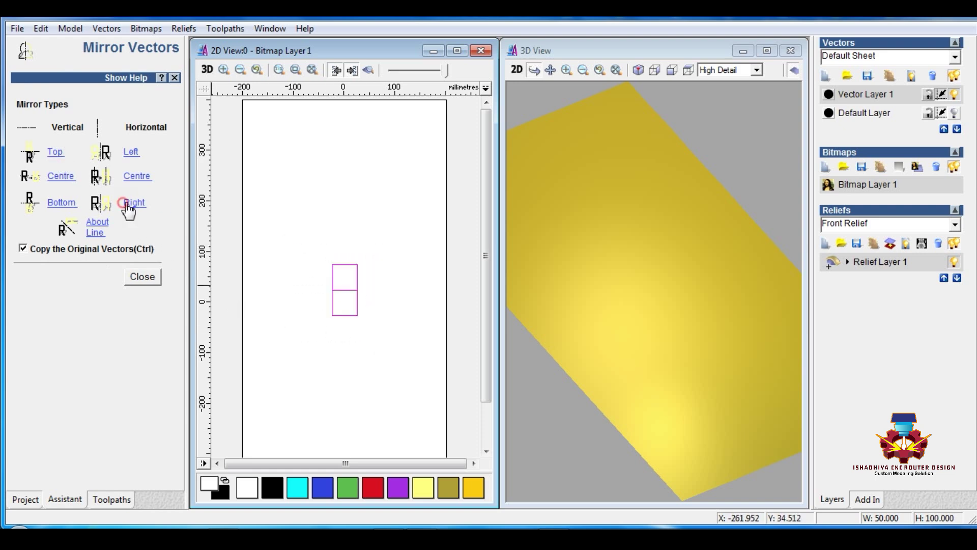
pyautogui.click(151, 278)
pyautogui.click(291, 275)
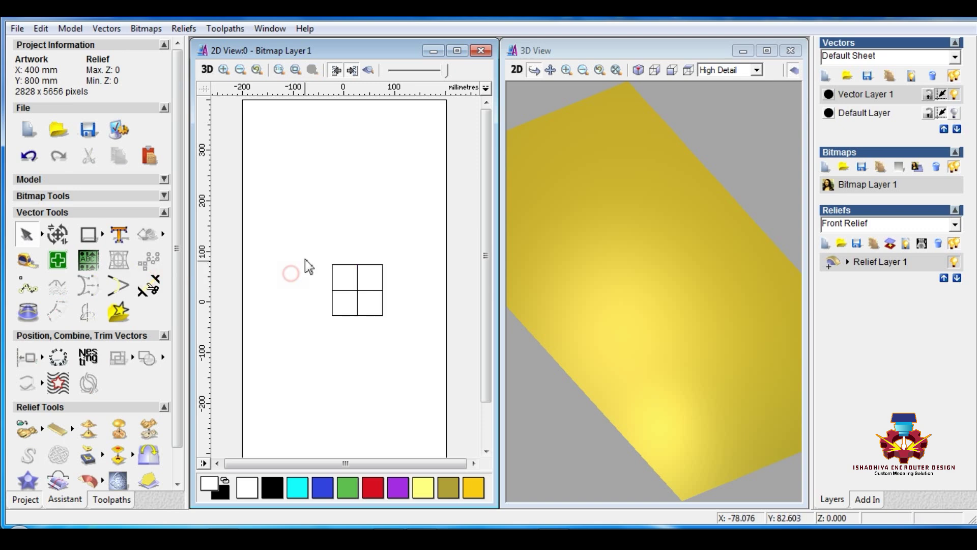
# Step: Centre the four squares in the artwork area and group them
pyautogui.moveTo(305, 255); pyautogui.dragTo(416, 346)
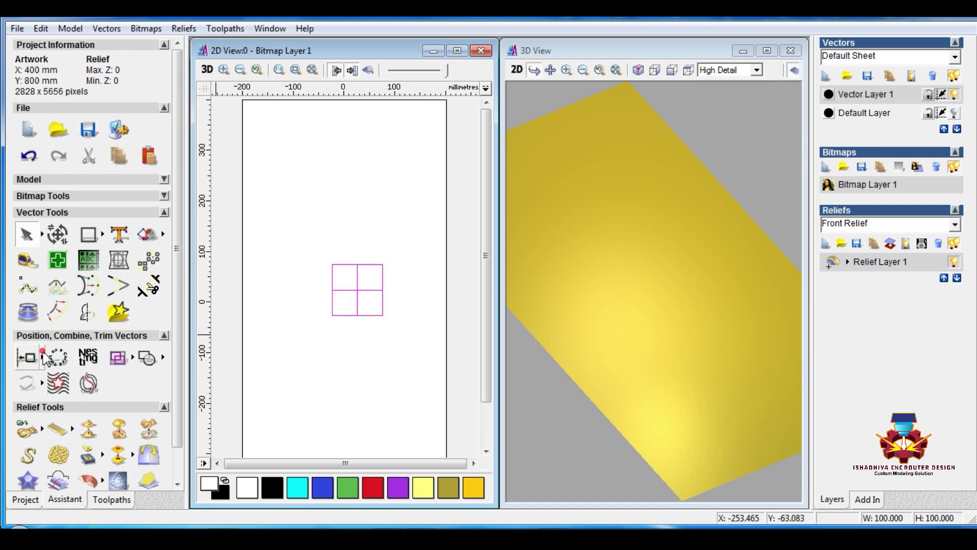
pyautogui.moveTo(36, 362)
pyautogui.click(220, 356)
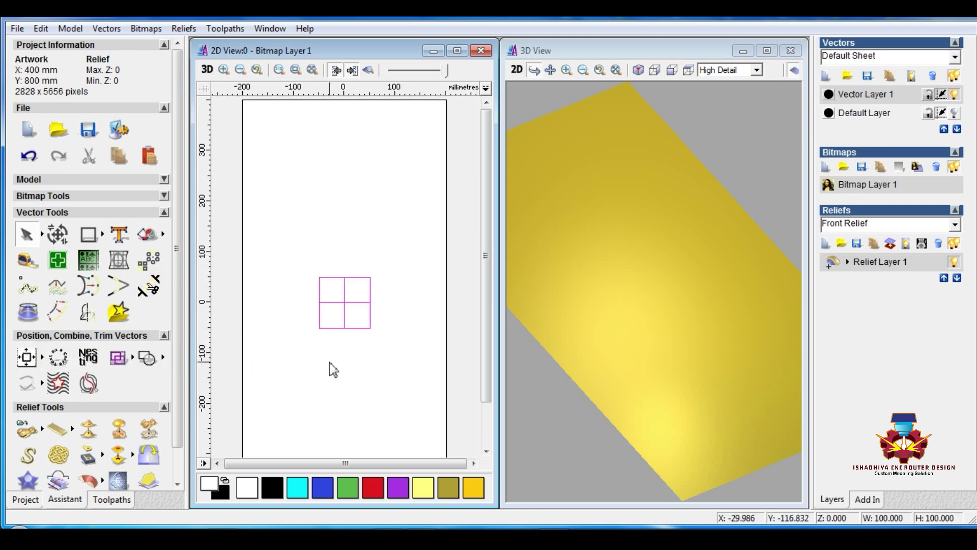
pyautogui.click(306, 283)
pyautogui.moveTo(305, 264); pyautogui.dragTo(408, 344)
pyautogui.rightClick(345, 304)
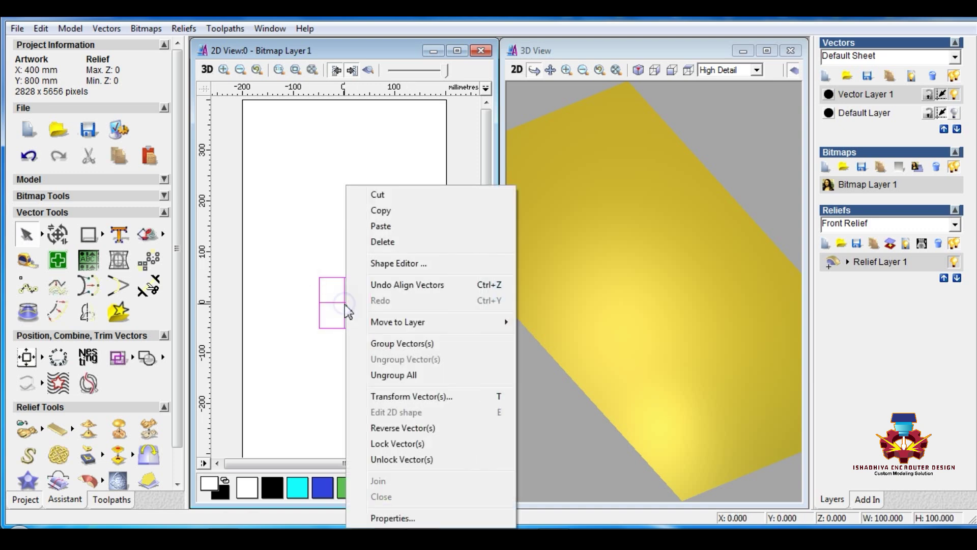
pyautogui.click(389, 346)
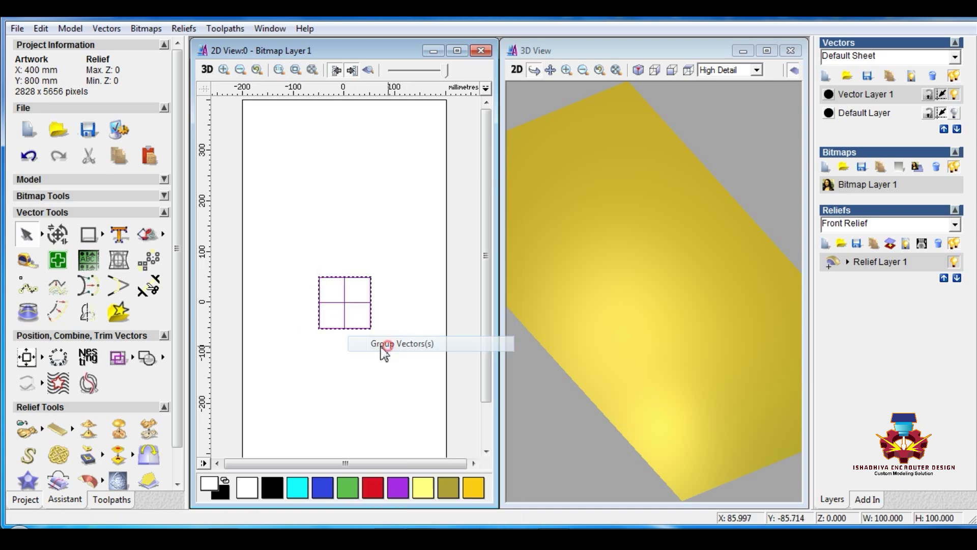
pyautogui.click(327, 371)
# Step: Offset the grouped squares inwards by 0.5 mm with sharp corners, keeping the originals, and group the offset vectors
pyautogui.scroll(1, 344, 313)
pyautogui.scroll(1, 350, 256)
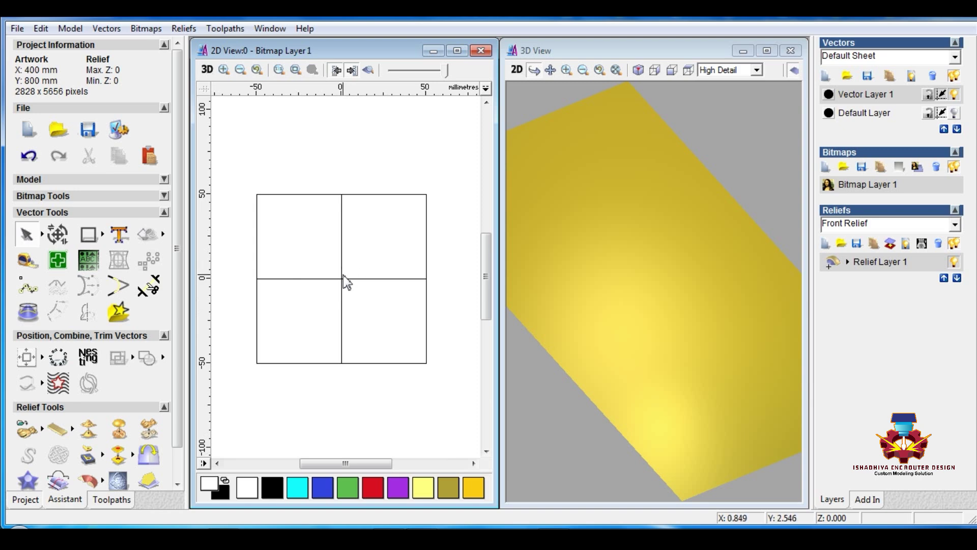
pyautogui.scroll(1, 344, 276)
pyautogui.click(344, 290)
pyautogui.click(85, 316)
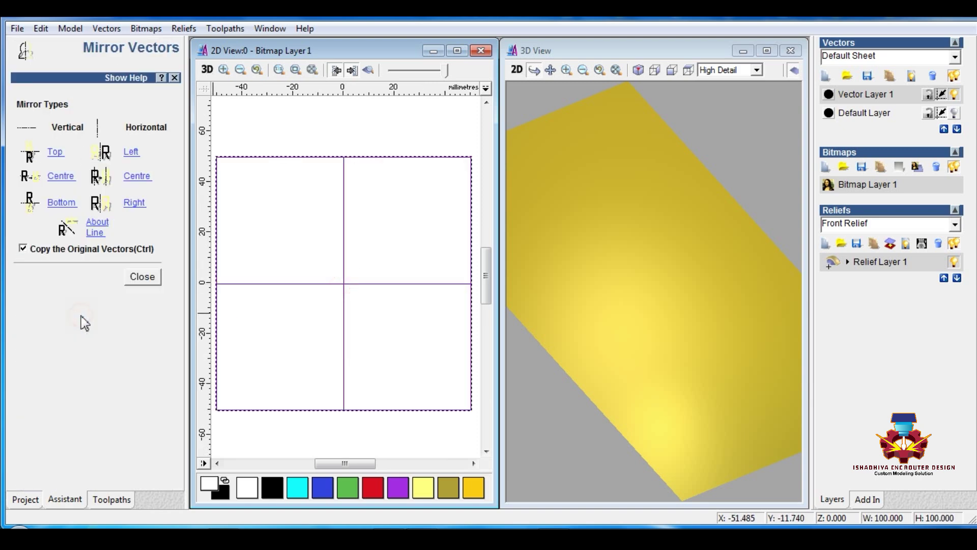
pyautogui.click(139, 279)
pyautogui.click(57, 312)
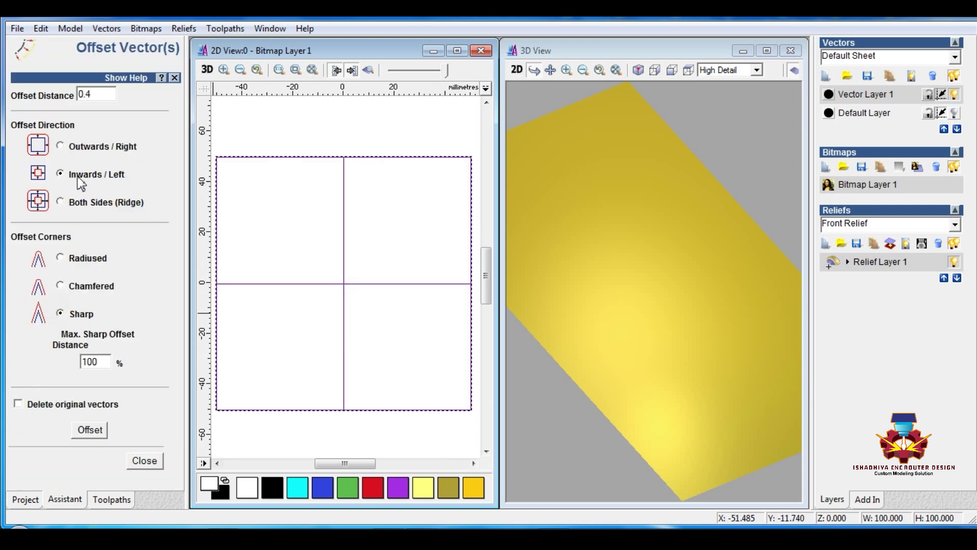
pyautogui.doubleClick(97, 94)
pyautogui.write('0.5')
pyautogui.click(90, 430)
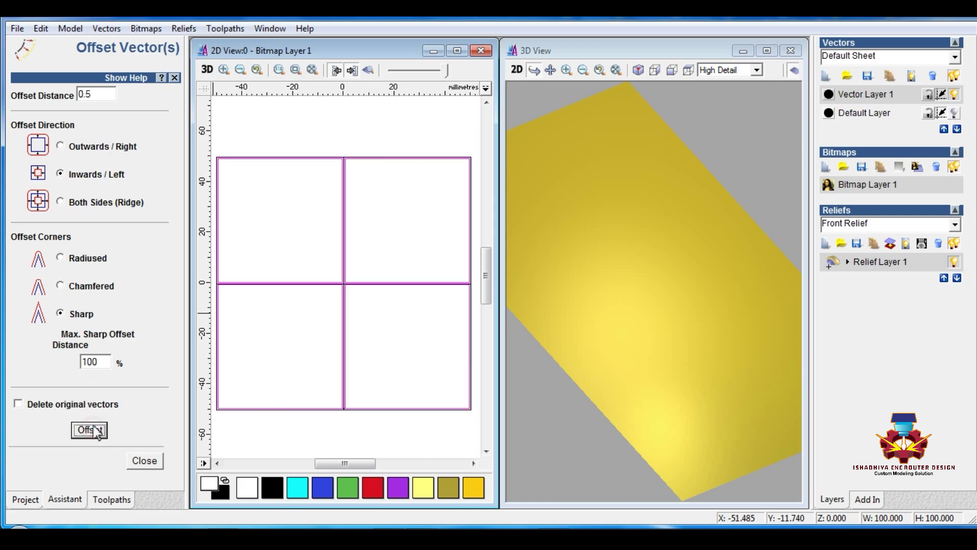
pyautogui.click(124, 459)
pyautogui.rightClick(316, 309)
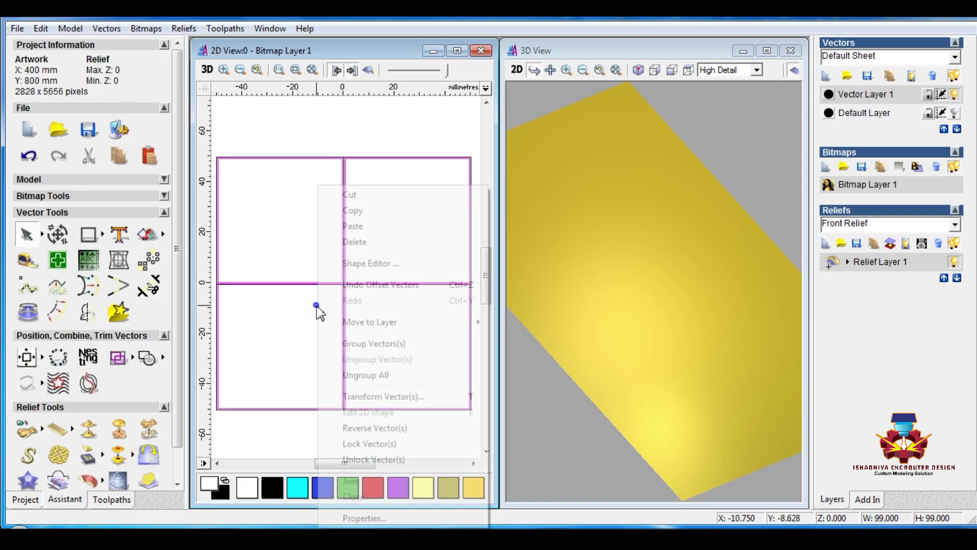
pyautogui.click(363, 345)
# Step: Add a round relief shape to the grouped offset squares with a 48-degree angle, limited to a height of 3.0 mm
pyautogui.scroll(4, 350, 295)
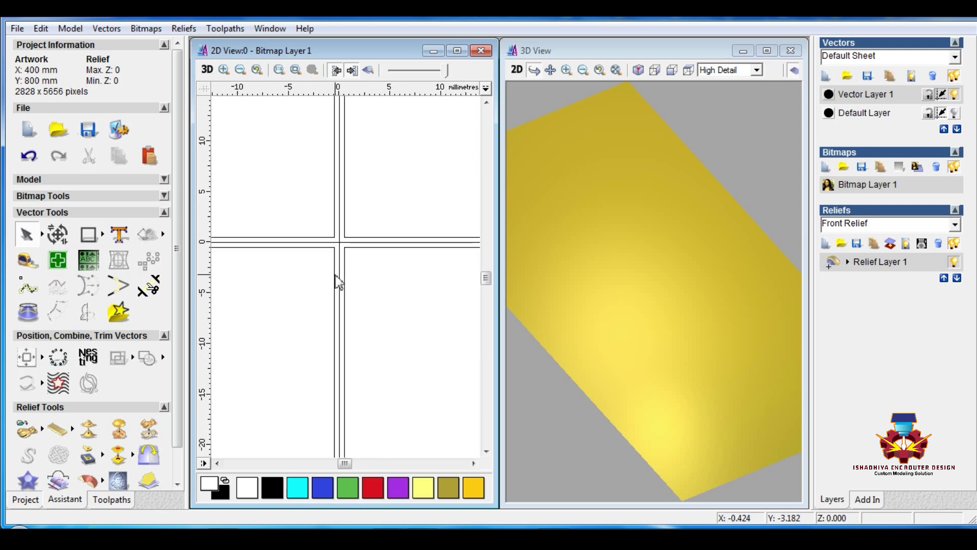
pyautogui.click(346, 255)
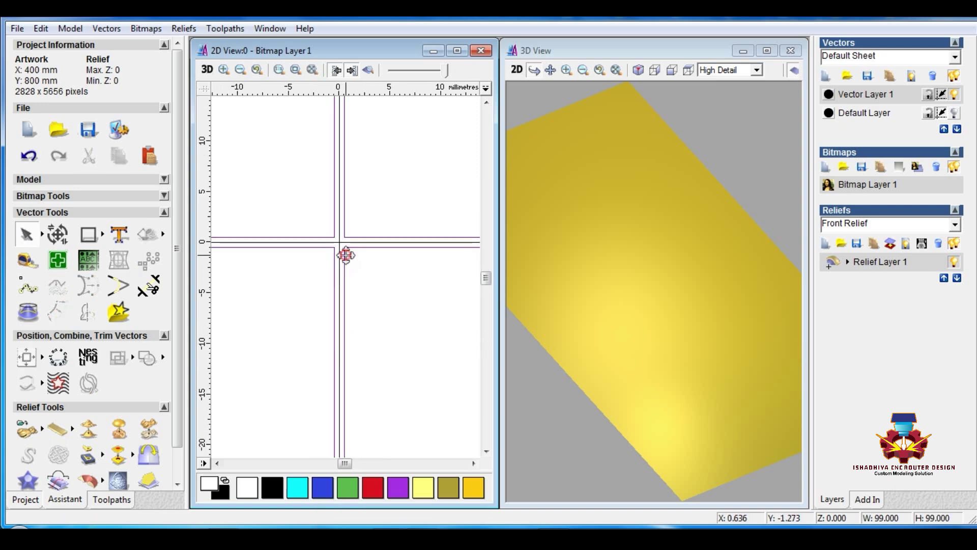
pyautogui.rightClick(346, 296)
pyautogui.click(391, 263)
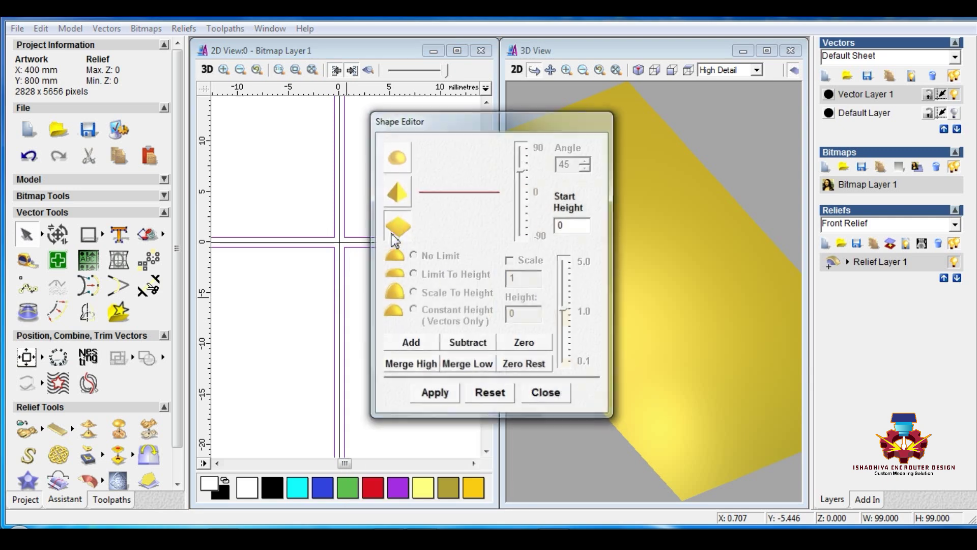
pyautogui.click(386, 162)
pyautogui.moveTo(573, 161); pyautogui.dragTo(547, 166)
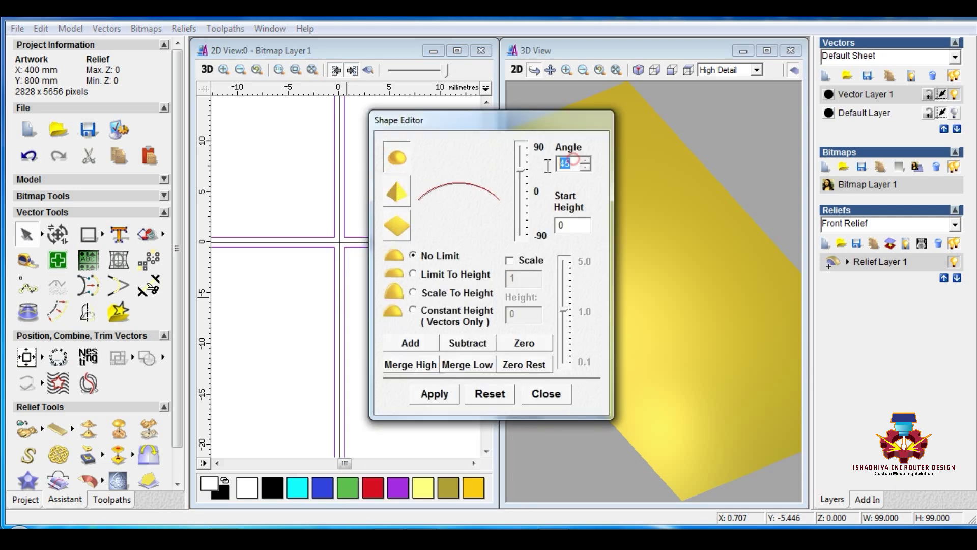
pyautogui.write('48')
pyautogui.click(414, 274)
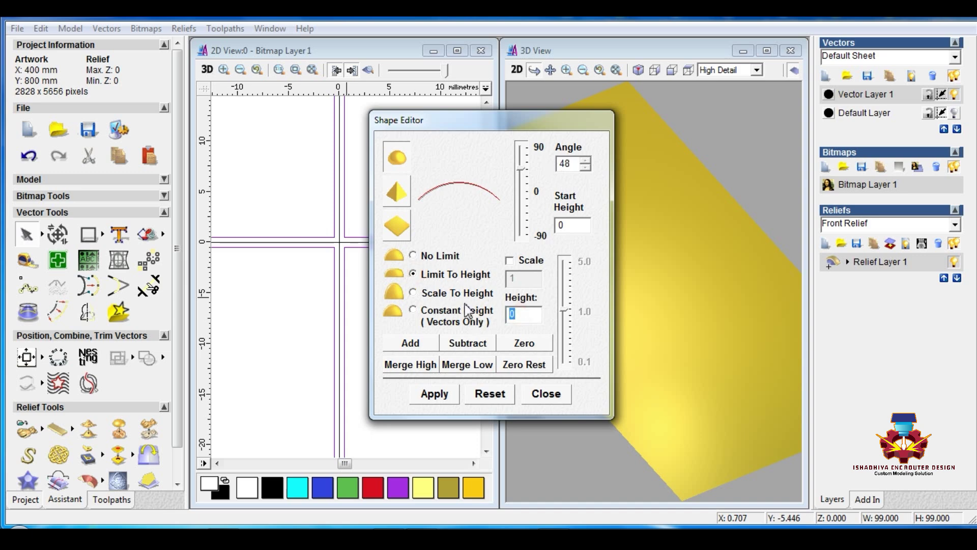
pyautogui.write('3.0')
pyautogui.click(429, 344)
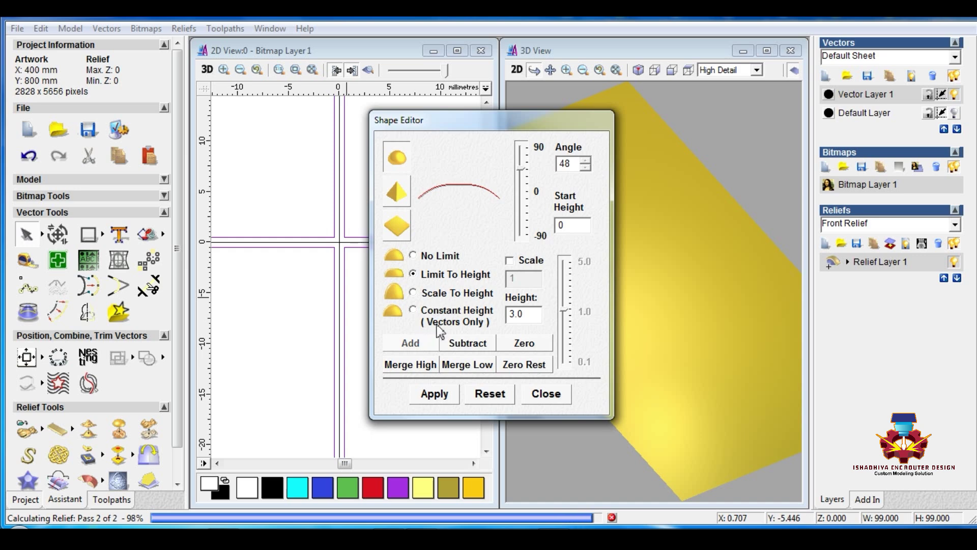
pyautogui.click(546, 393)
# Step: Turn on the relief preview in the 2D view
pyautogui.moveTo(636, 366); pyautogui.dragTo(672, 290)
pyautogui.scroll(5, 671, 286)
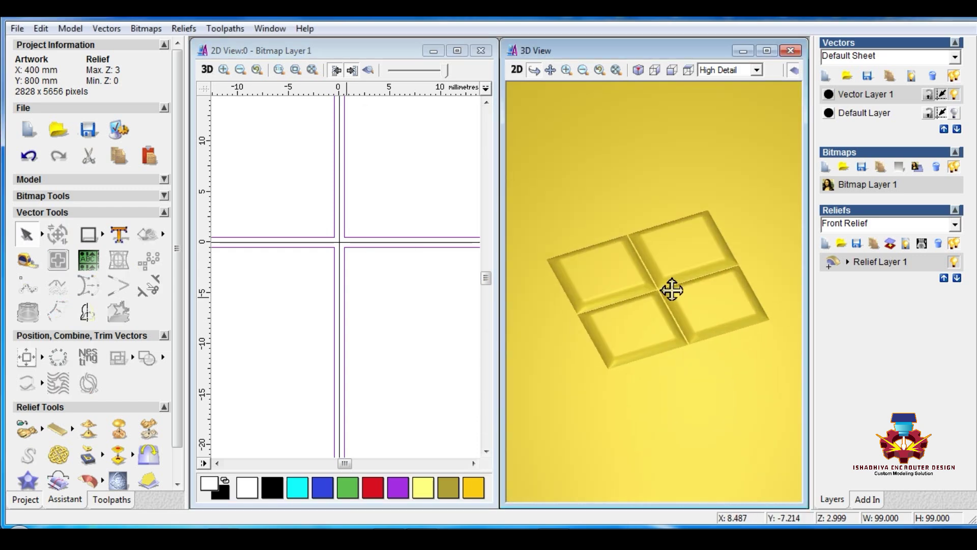
pyautogui.click(410, 305)
pyautogui.scroll(2, 371, 282)
pyautogui.scroll(-2, 312, 271)
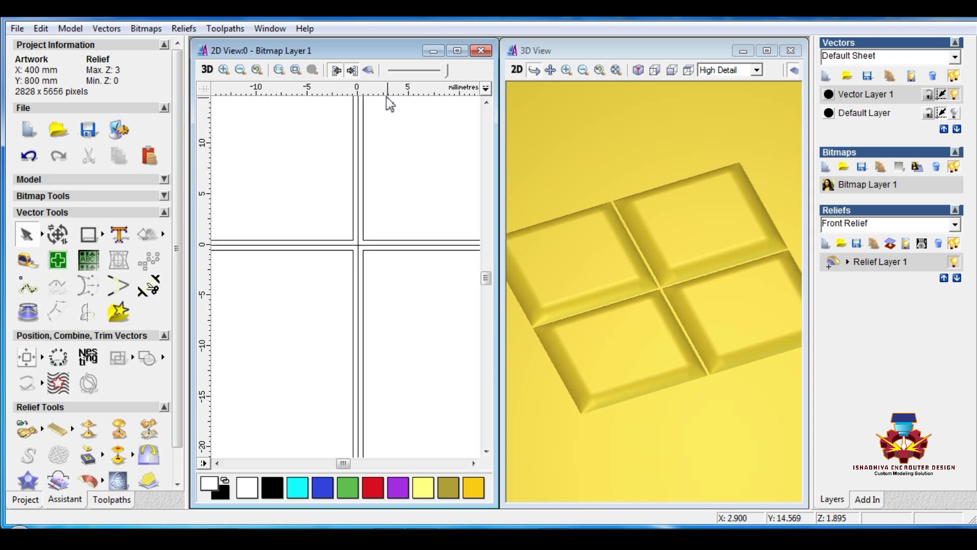
pyautogui.click(368, 71)
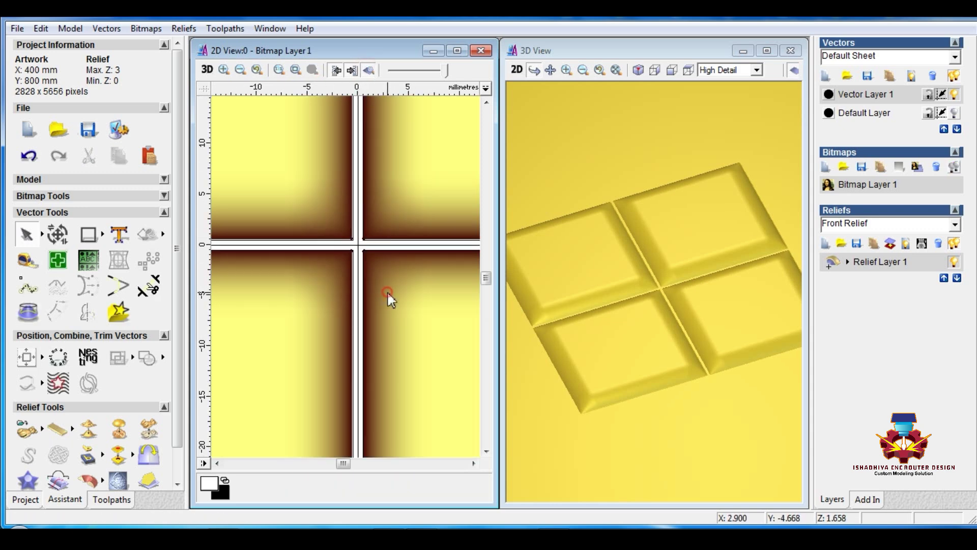
# Step: Examine the raised squares and the grooves between them in the 2D and 3D views
pyautogui.scroll(-2, 387, 291)
pyautogui.scroll(-2, 377, 290)
pyautogui.scroll(1, 297, 268)
pyautogui.scroll(1, 421, 285)
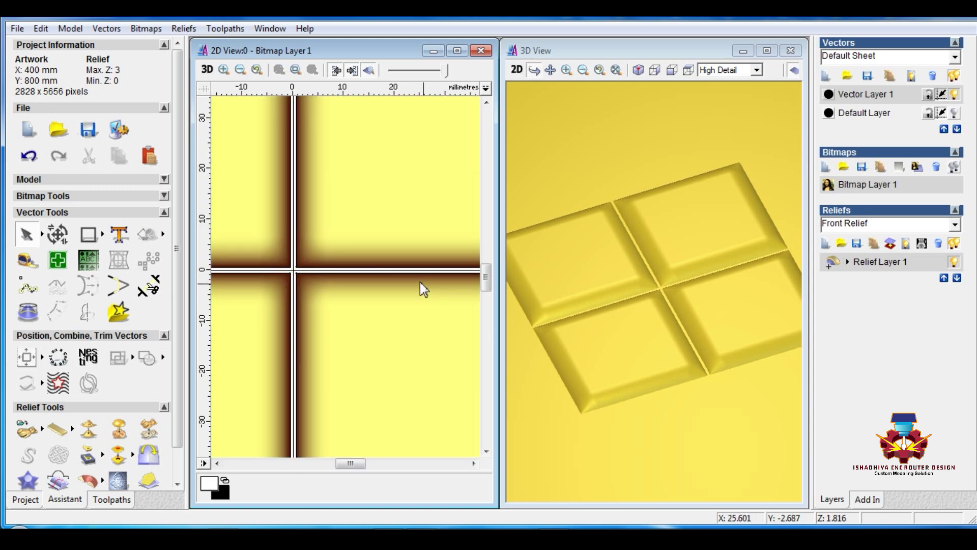
pyautogui.scroll(1, 322, 272)
pyautogui.click(646, 334)
pyautogui.scroll(4, 646, 334)
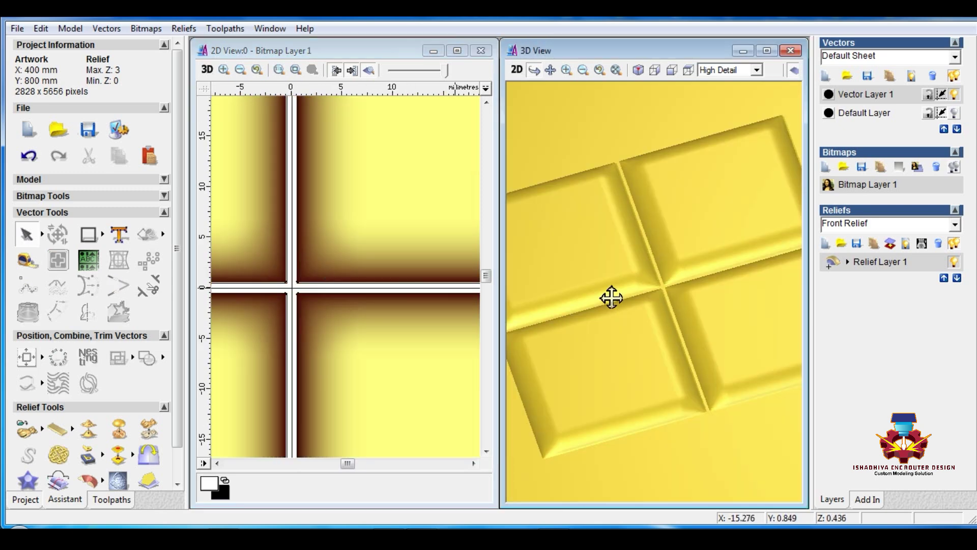
pyautogui.scroll(-5, 659, 301)
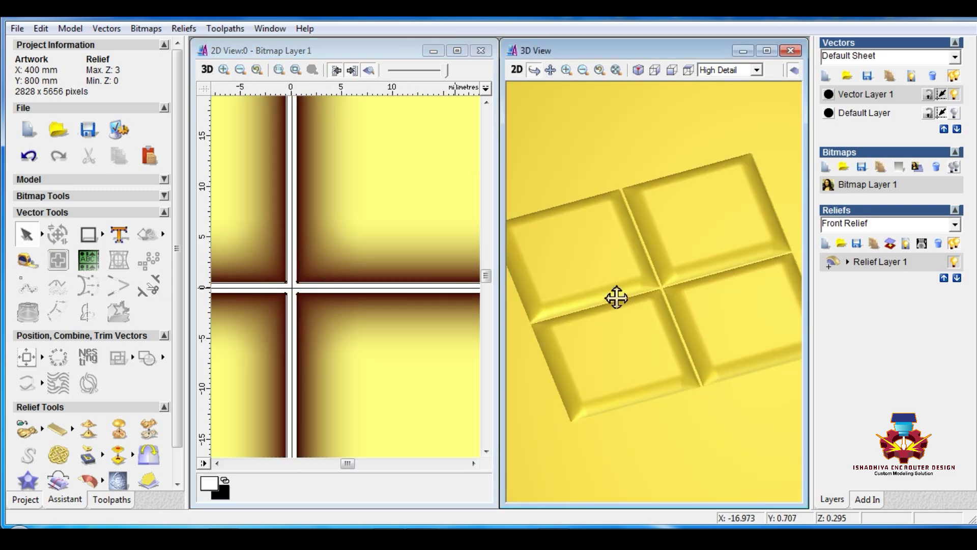
pyautogui.click(384, 327)
pyautogui.scroll(-3, 355, 326)
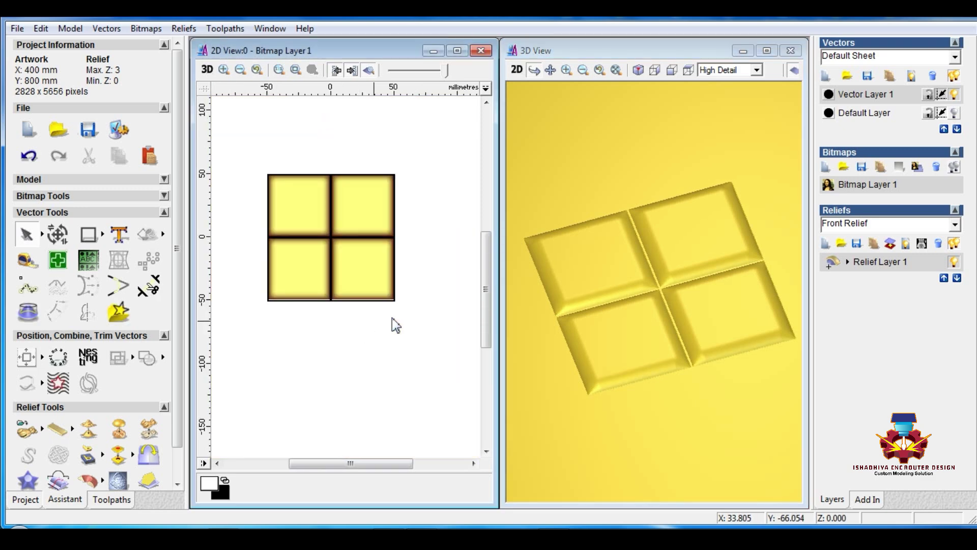
# Step: Add a new relief layer and a new vector layer, and hide the vector layer holding the squares
pyautogui.click(825, 243)
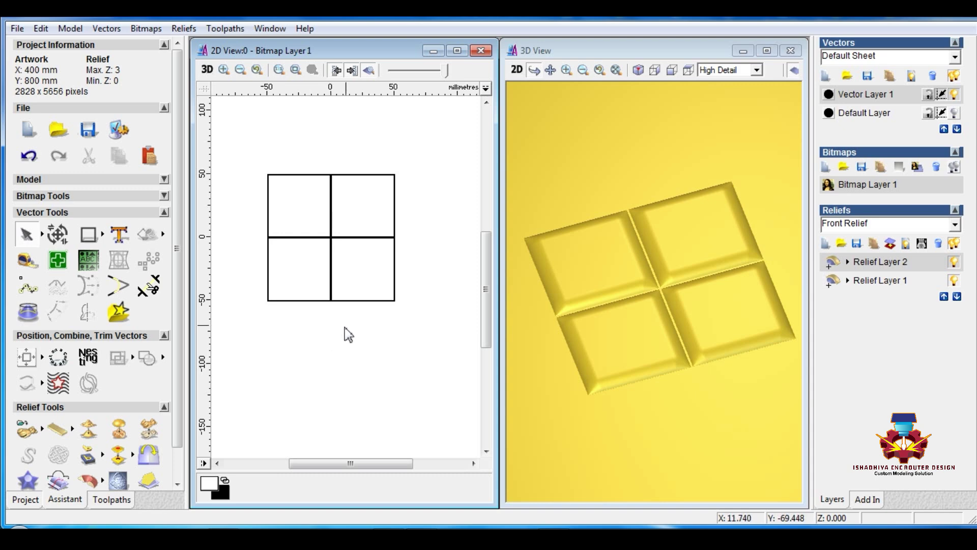
pyautogui.click(826, 76)
pyautogui.click(955, 113)
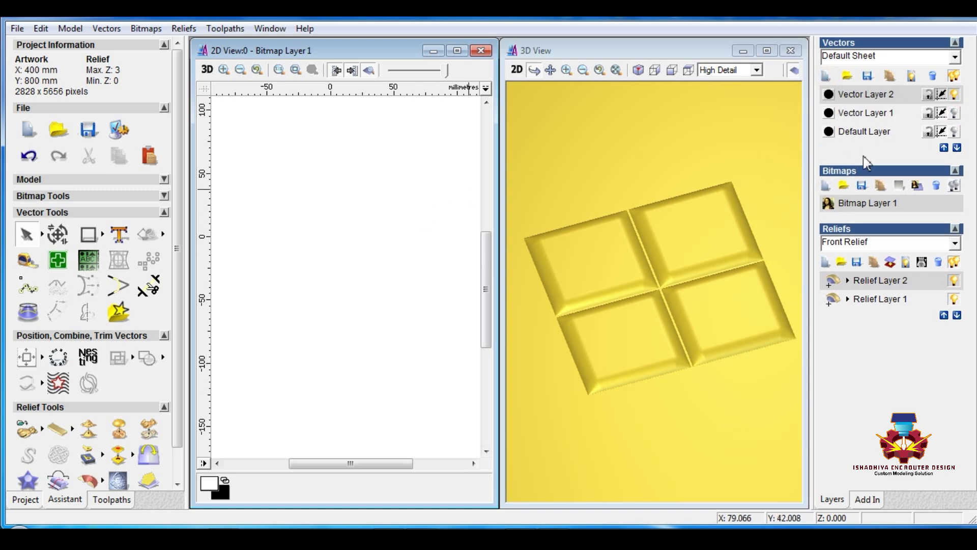
# Step: Hide the first relief layer and create a 100 by 100 mm rectangle centred on the panel's origin
pyautogui.click(88, 234)
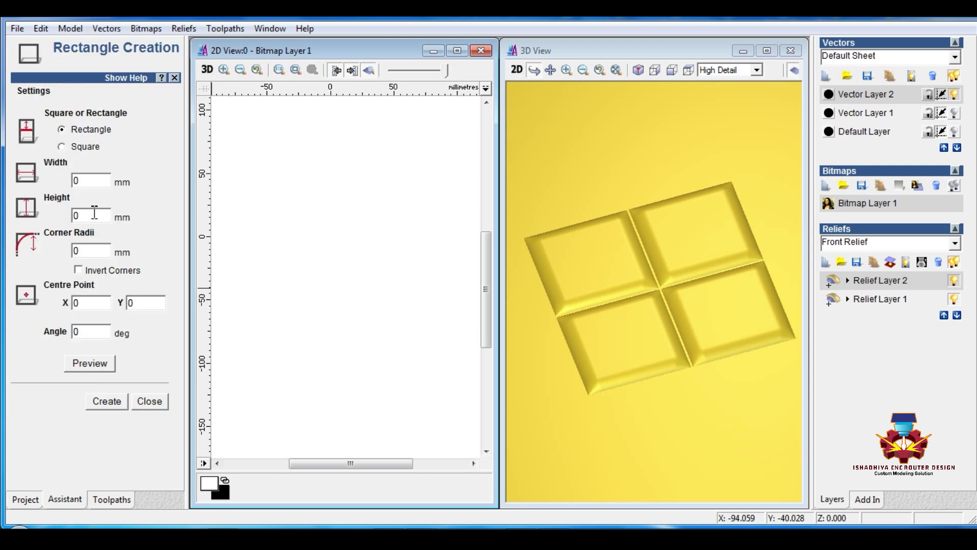
pyautogui.click(955, 302)
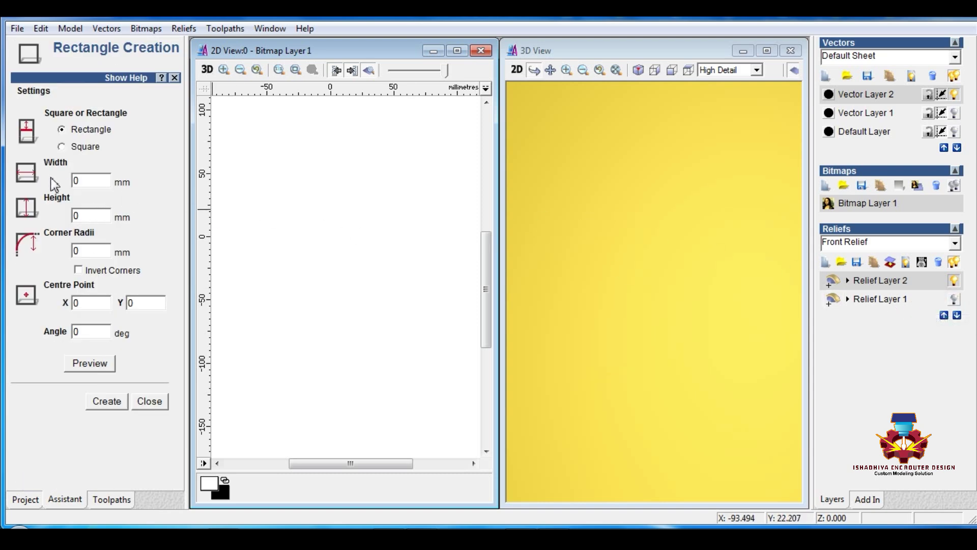
pyautogui.doubleClick(77, 181)
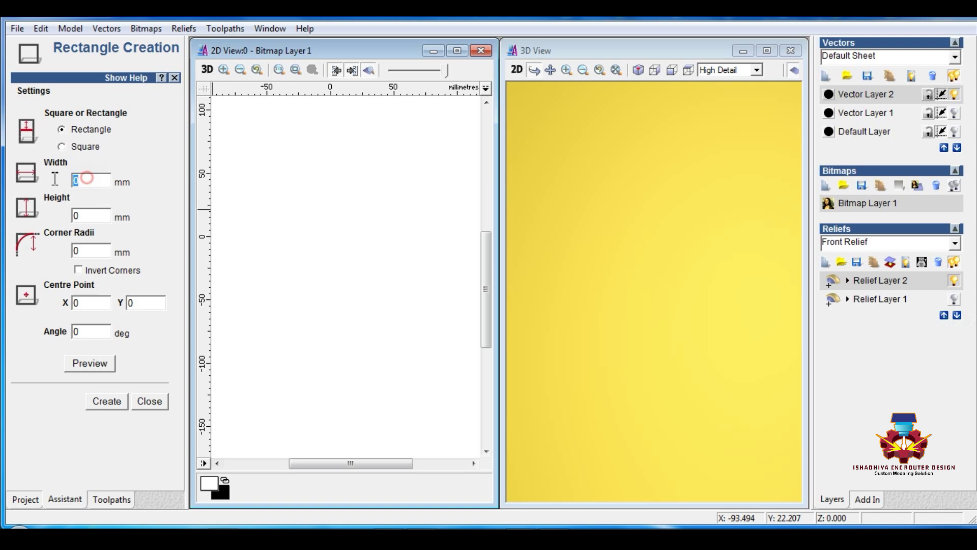
pyautogui.write('100')
pyautogui.doubleClick(96, 212)
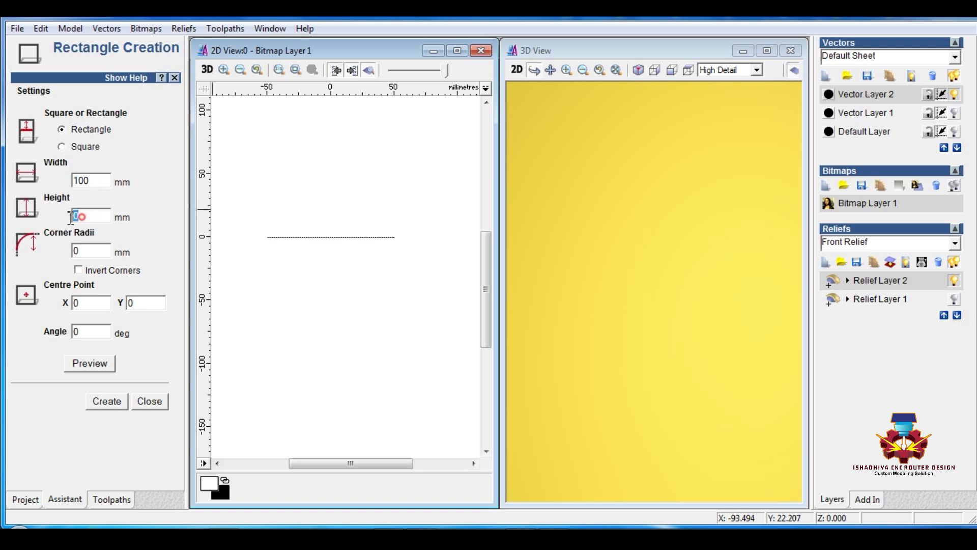
pyautogui.write('100')
pyautogui.click(92, 363)
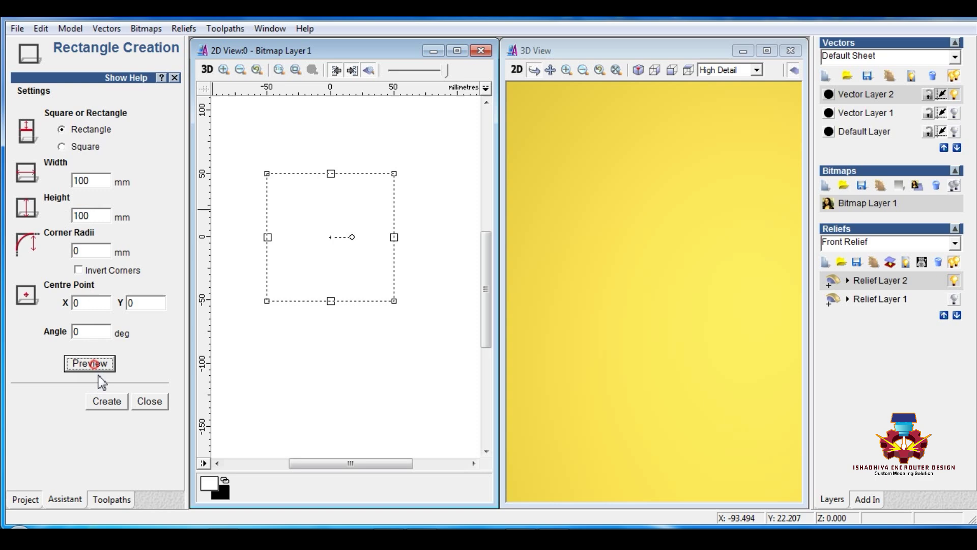
pyautogui.click(100, 402)
pyautogui.click(149, 401)
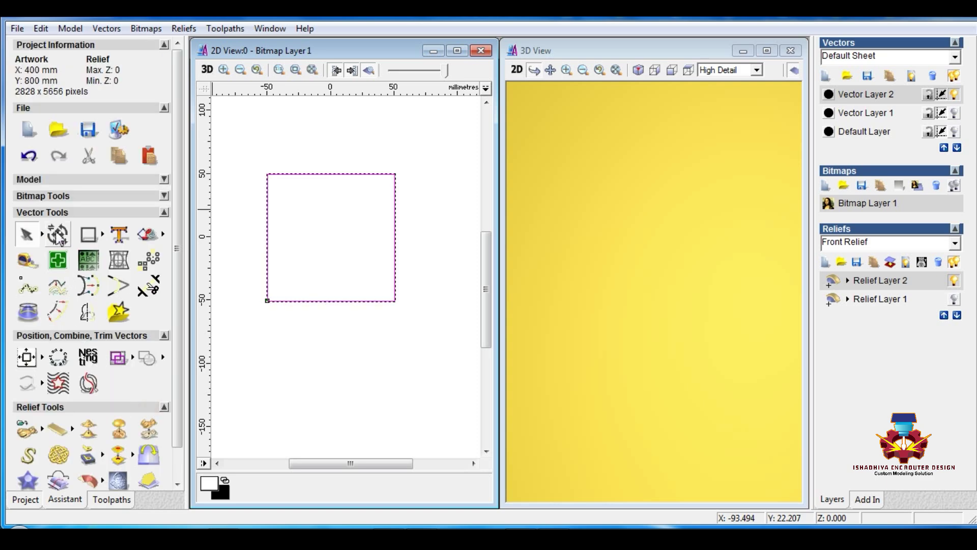
# Step: Rotate the square by 45 degrees about its centre to form a diamond
pyautogui.click(57, 235)
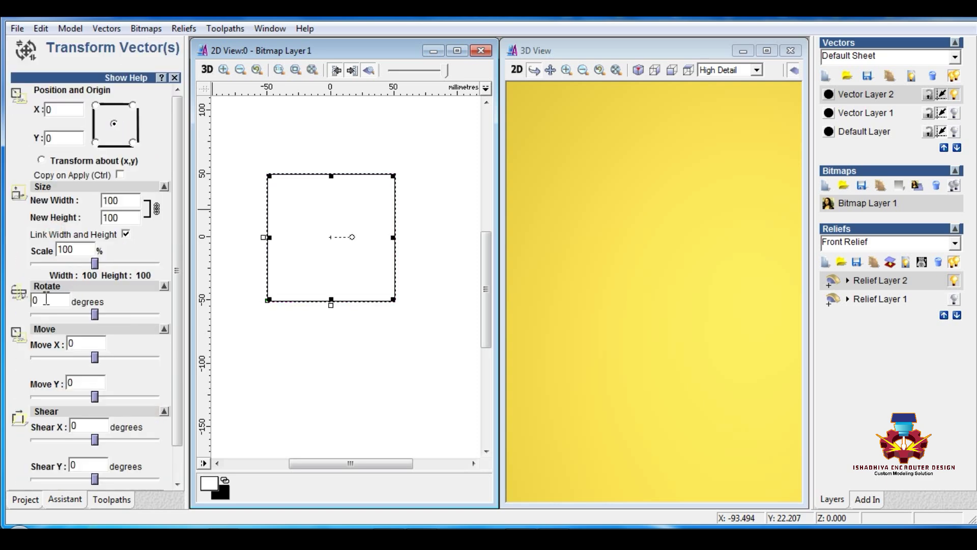
pyautogui.doubleClick(34, 300)
pyautogui.write('45')
pyautogui.scroll(-2, 92, 397)
pyautogui.click(105, 467)
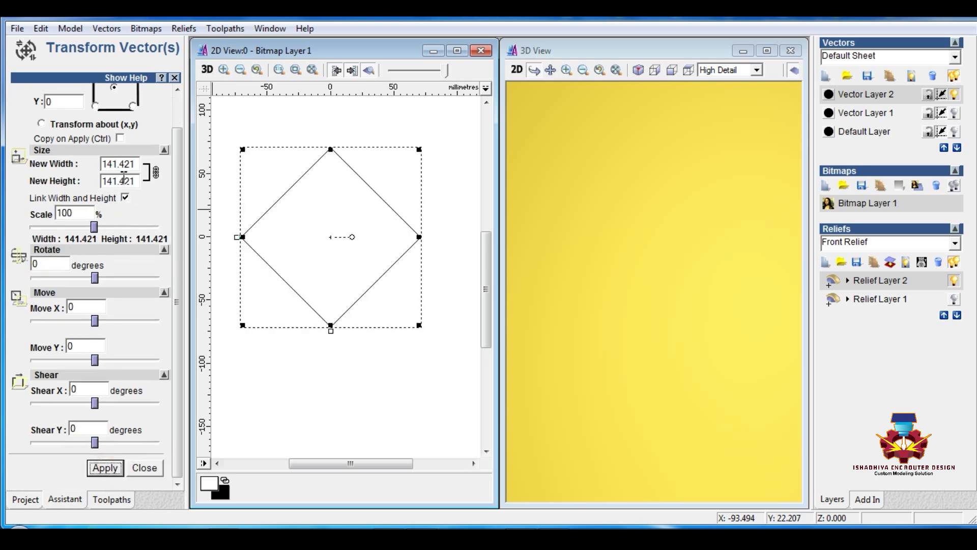
# Step: Resize the diamond to 100 mm wide and 100 mm high with linked proportions
pyautogui.doubleClick(137, 165)
pyautogui.write('100')
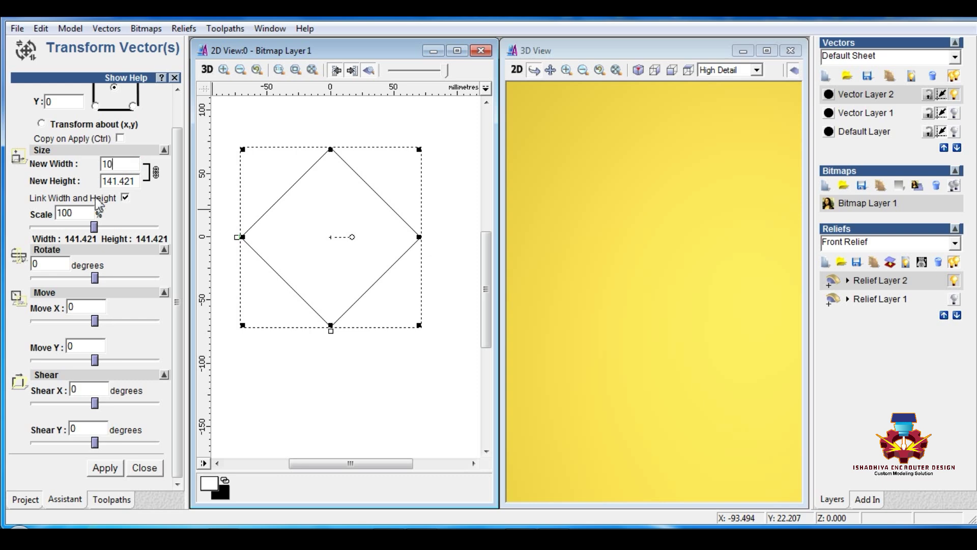
pyautogui.click(105, 467)
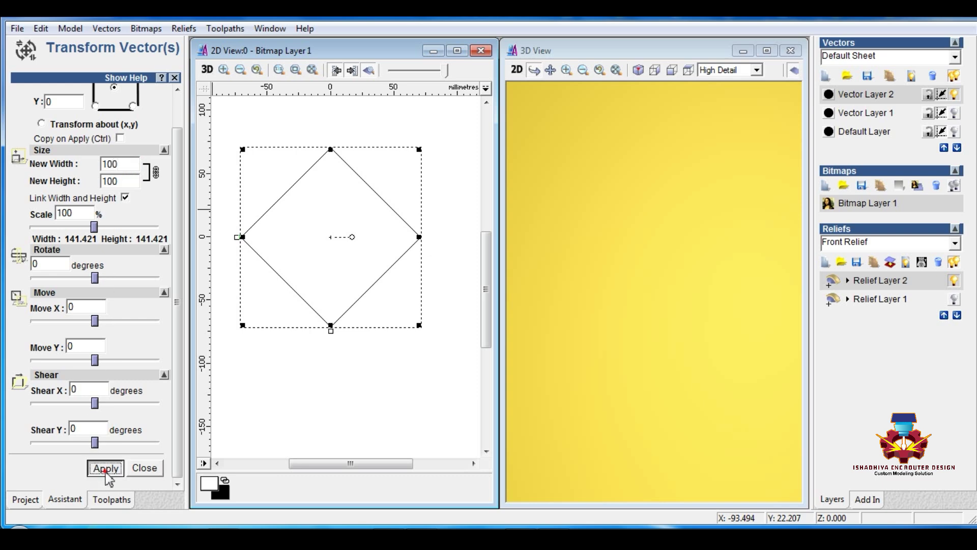
pyautogui.click(144, 468)
pyautogui.click(262, 345)
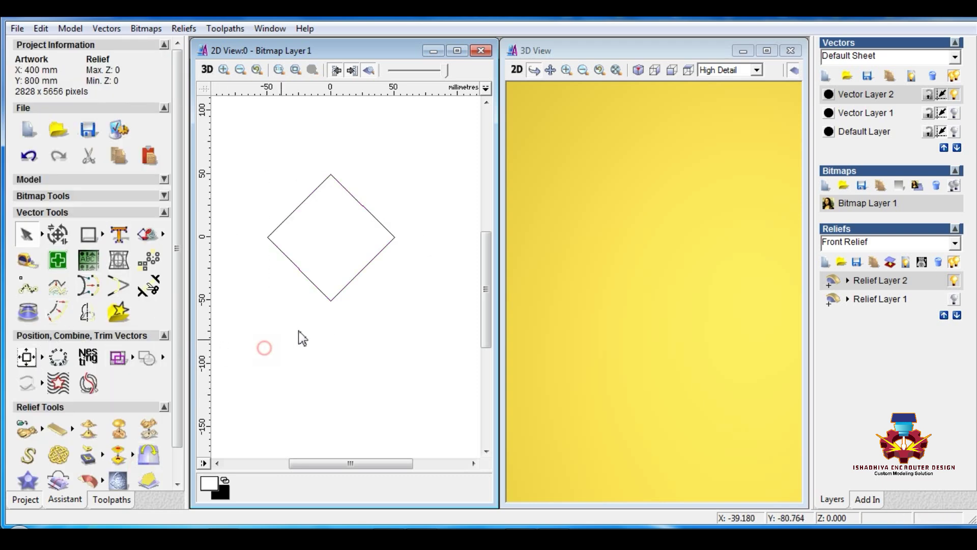
# Step: Place a copy of the diamond against each of its four sides, forming an X of five touching diamonds
pyautogui.scroll(-3, 323, 323)
pyautogui.moveTo(308, 262); pyautogui.dragTo(382, 308)
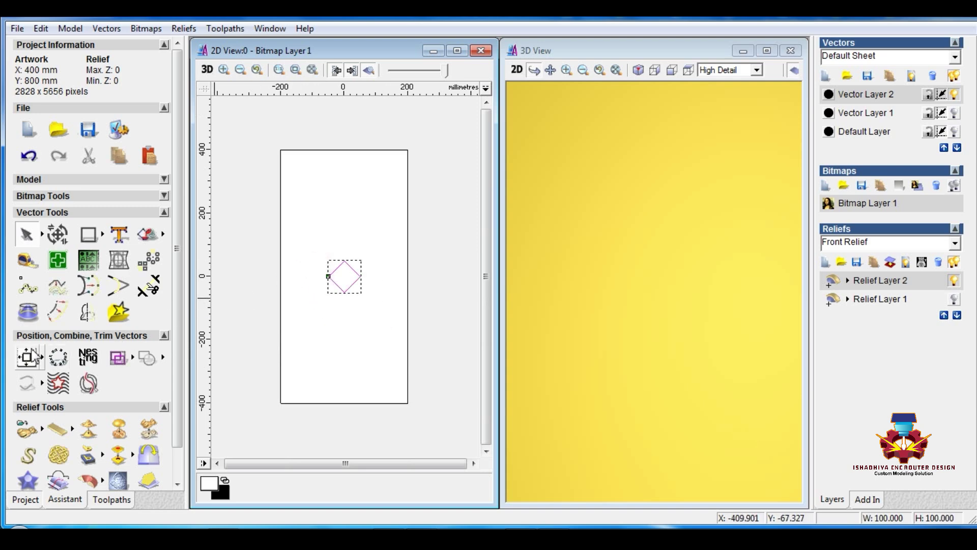
pyautogui.click(355, 323)
pyautogui.moveTo(308, 241); pyautogui.dragTo(383, 320)
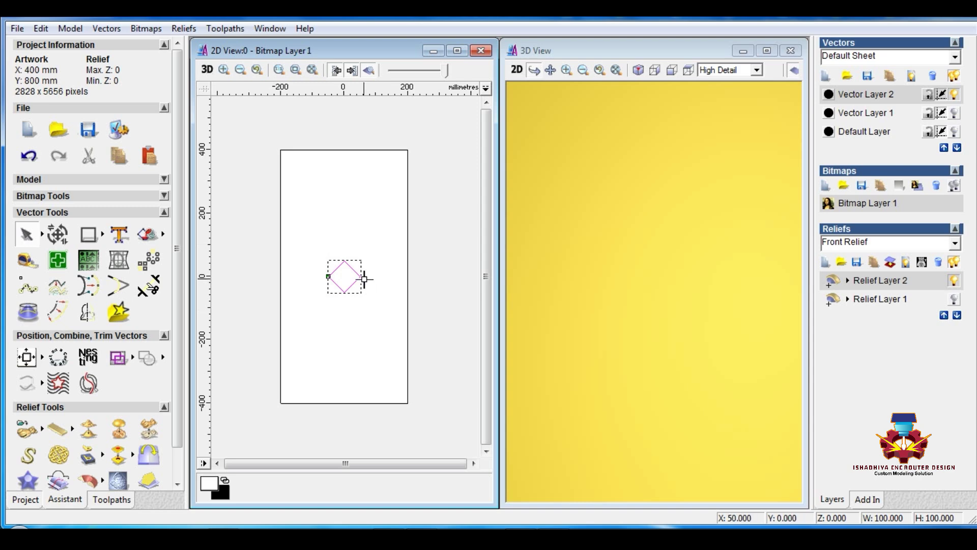
pyautogui.moveTo(354, 271)
pyautogui.mouseDown()
pyautogui.moveTo(330, 249)
pyautogui.moveTo(330, 279)
pyautogui.moveTo(356, 277)
pyautogui.moveTo(342, 293)
pyautogui.moveTo(342, 261)
pyautogui.mouseUp()
pyautogui.click(345, 230)
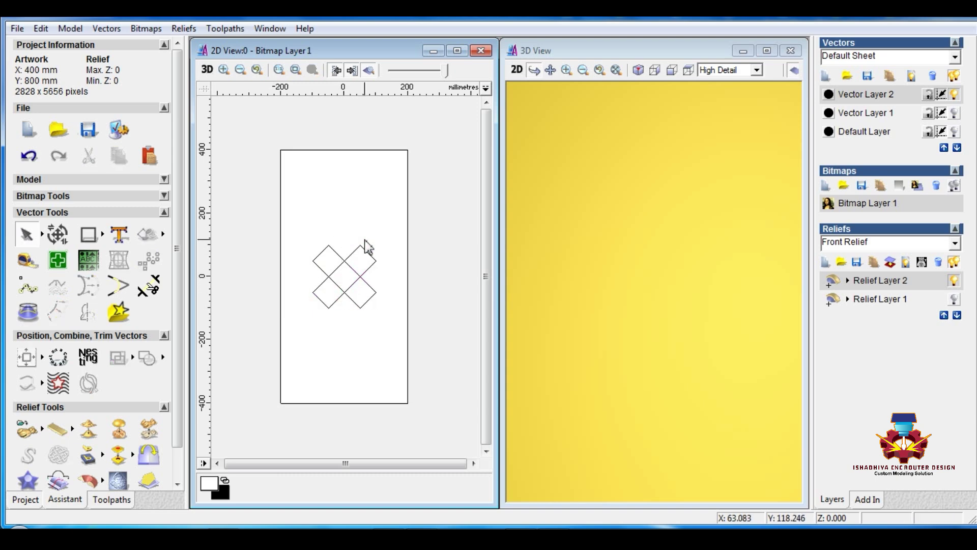
# Step: Create a linear 3D Blend on the upper-left diamond with an inner height of 2.5 mm, blending to its middle
pyautogui.moveTo(301, 233); pyautogui.dragTo(353, 282)
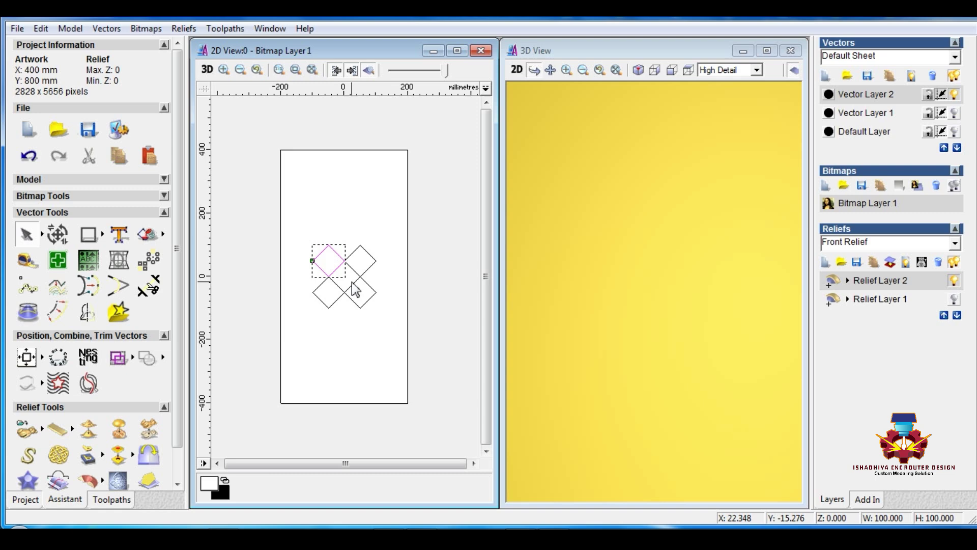
pyautogui.click(165, 337)
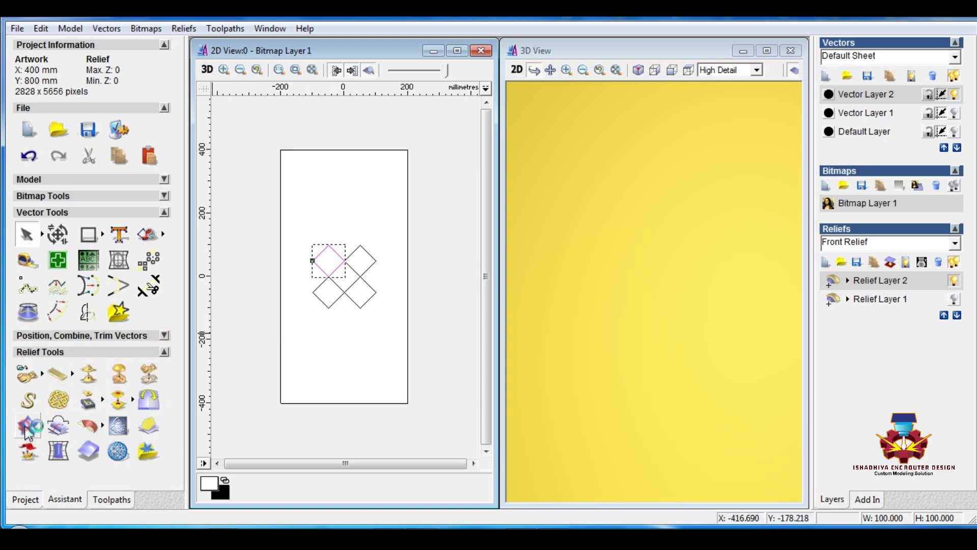
pyautogui.click(26, 427)
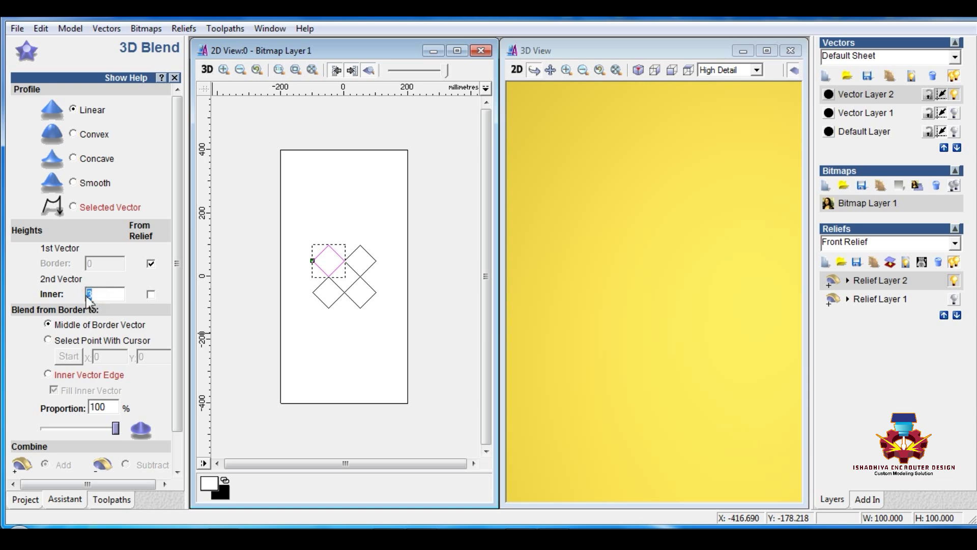
pyautogui.write('25')
pyautogui.scroll(-2, 167, 369)
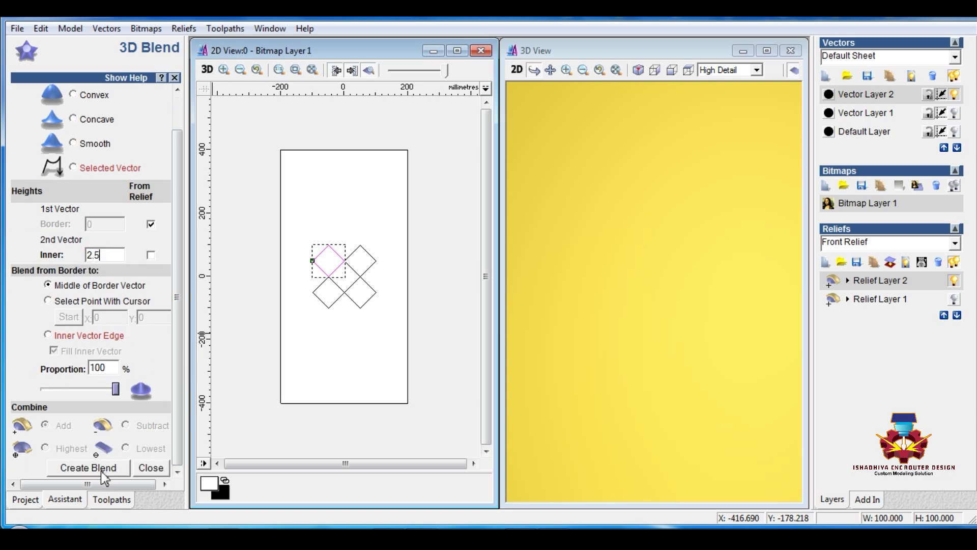
pyautogui.click(101, 471)
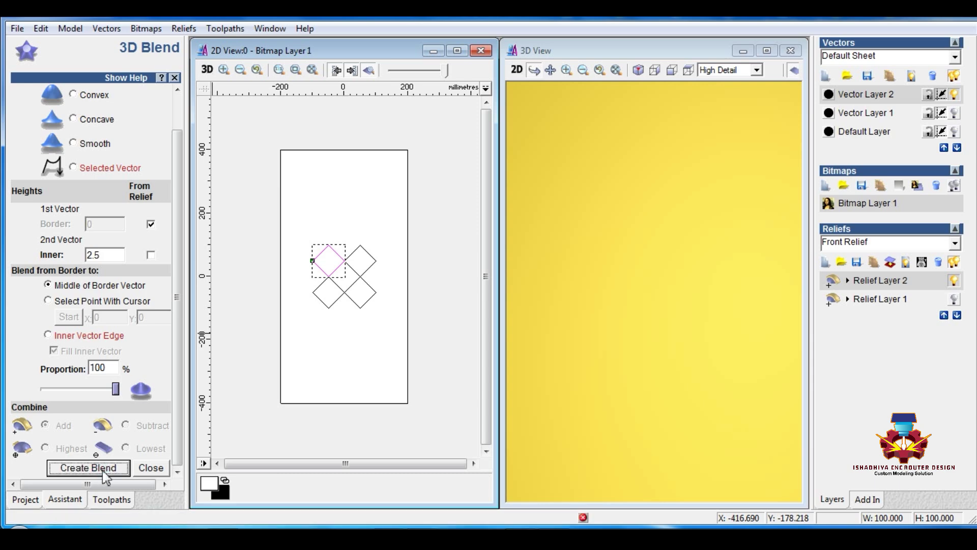
# Step: Create the same 2.5 mm linear 3D Blend on the centre diamond and inspect both pyramids in 3D
pyautogui.scroll(2, 352, 299)
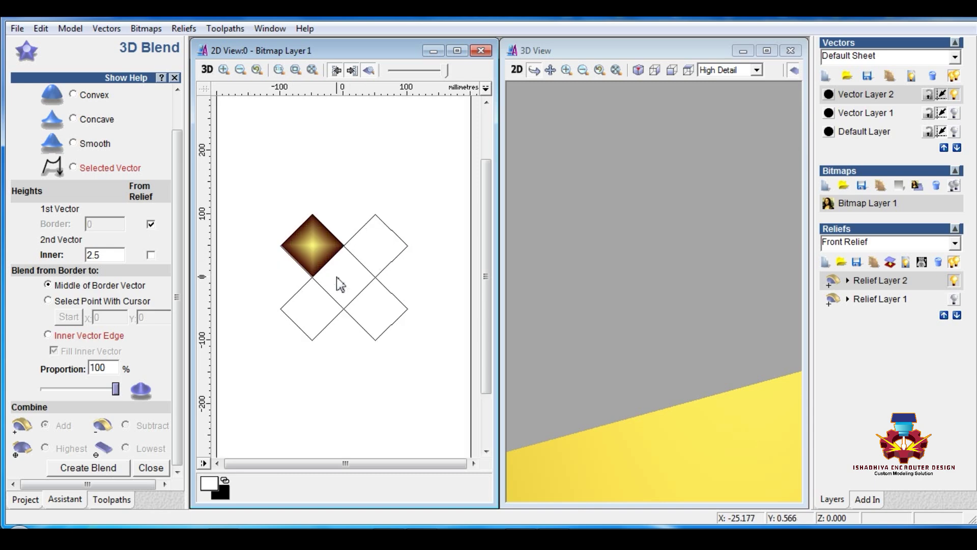
pyautogui.scroll(2, 336, 272)
pyautogui.moveTo(293, 214); pyautogui.dragTo(438, 393)
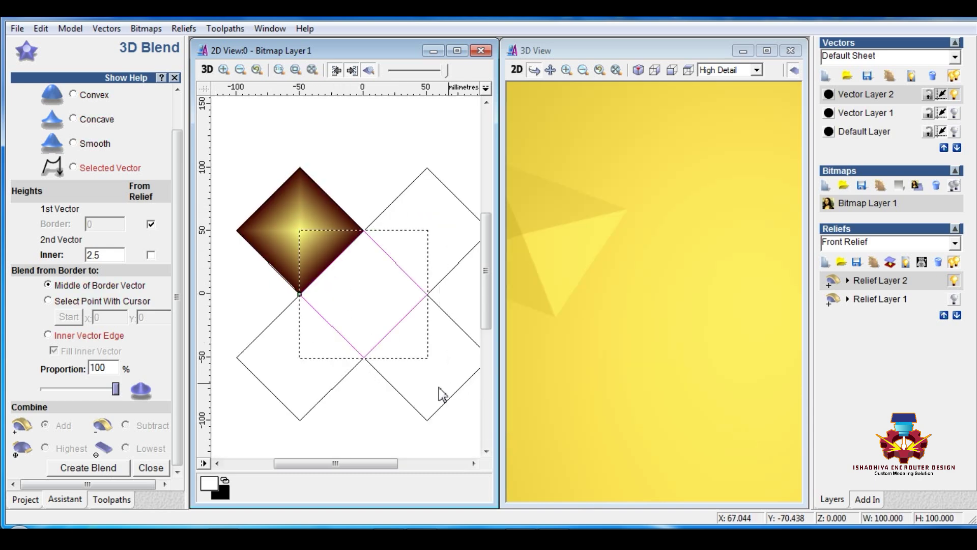
pyautogui.click(113, 469)
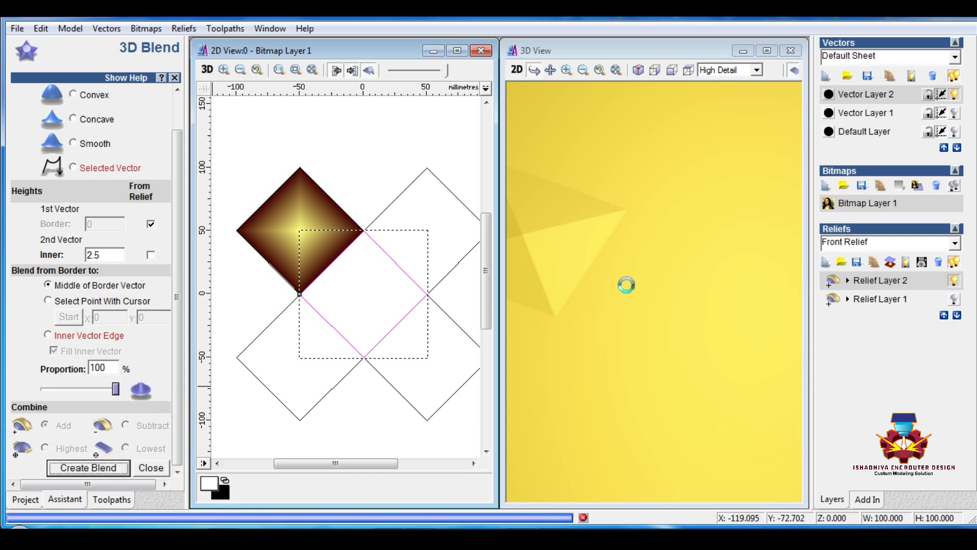
pyautogui.scroll(-2, 640, 294)
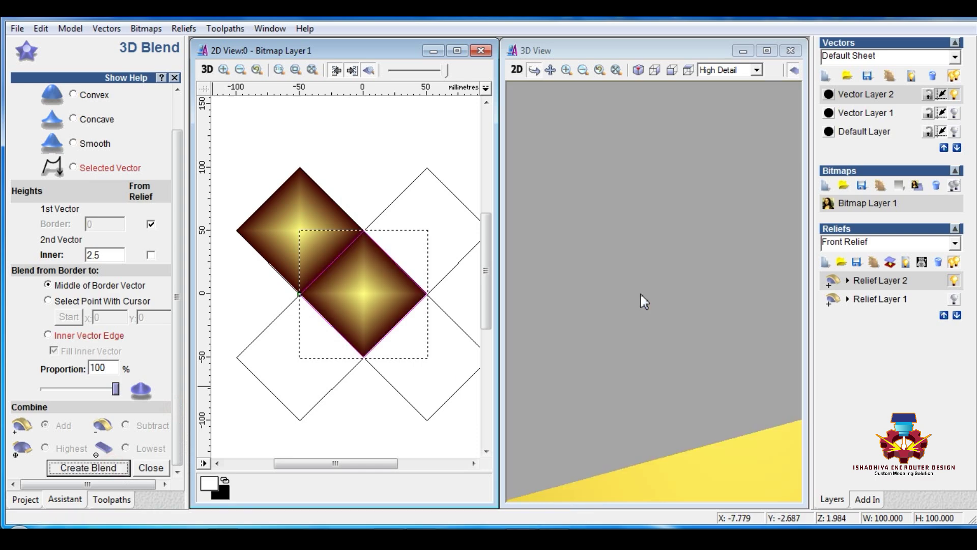
pyautogui.scroll(2, 639, 294)
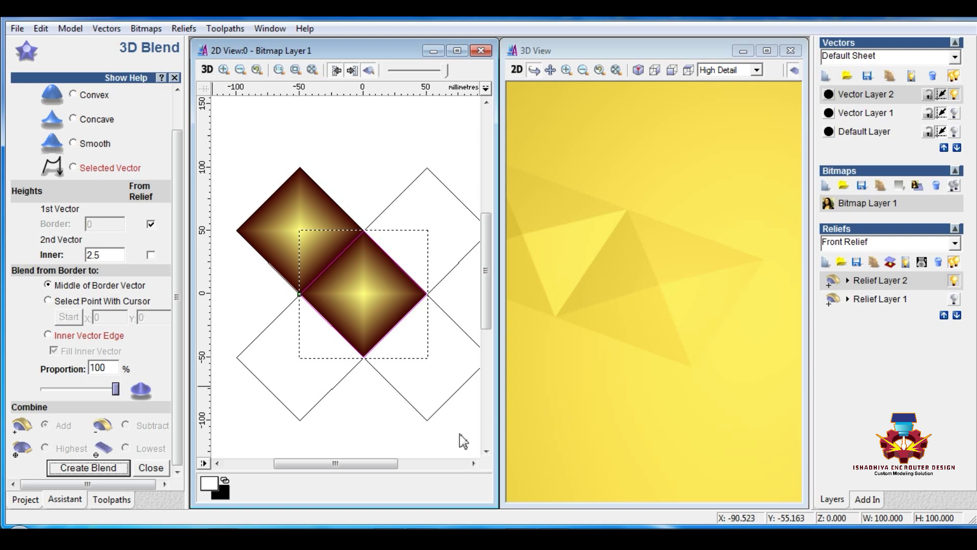
pyautogui.click(151, 467)
pyautogui.click(614, 315)
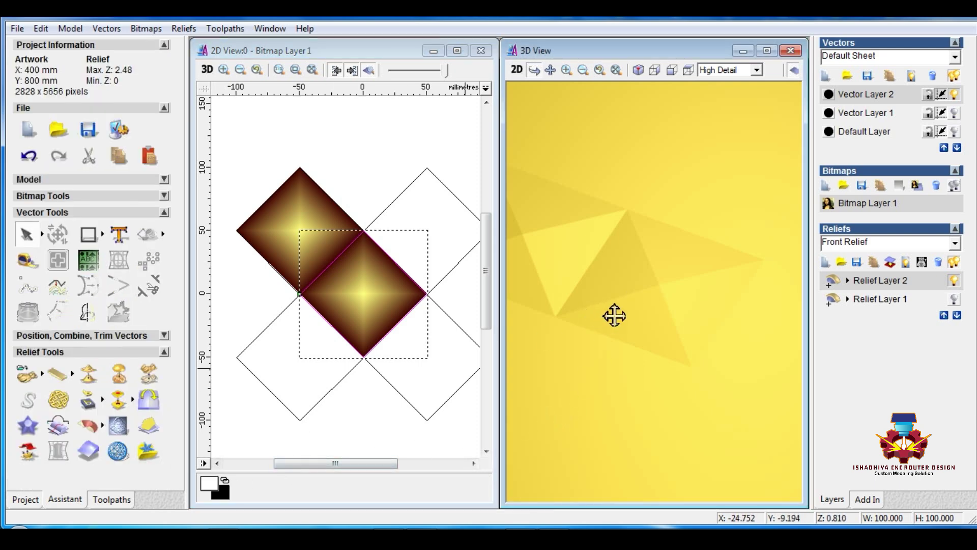
pyautogui.moveTo(615, 315); pyautogui.dragTo(611, 351)
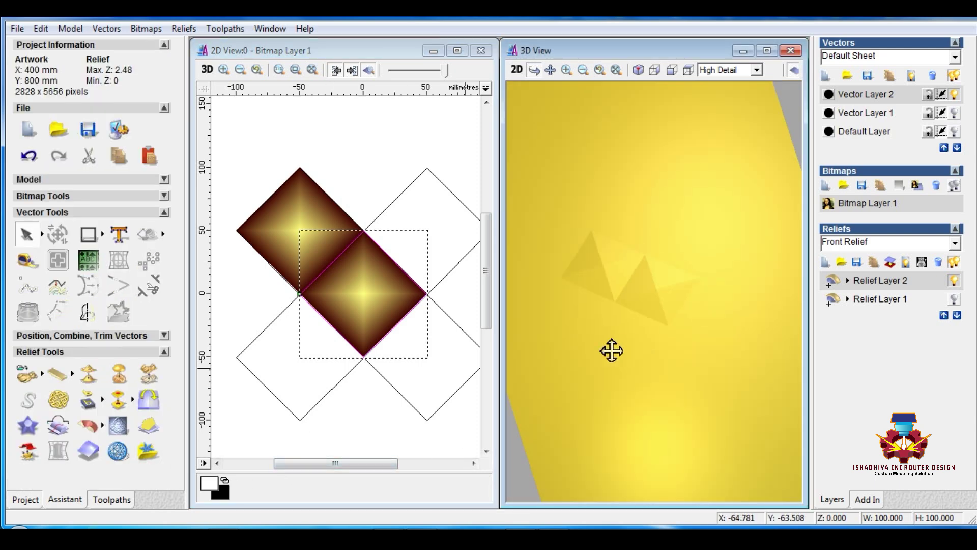
# Step: Mirror-merge the relief top over bottom and left over right to fill the remaining diamonds
pyautogui.click(356, 402)
pyautogui.scroll(-2, 353, 326)
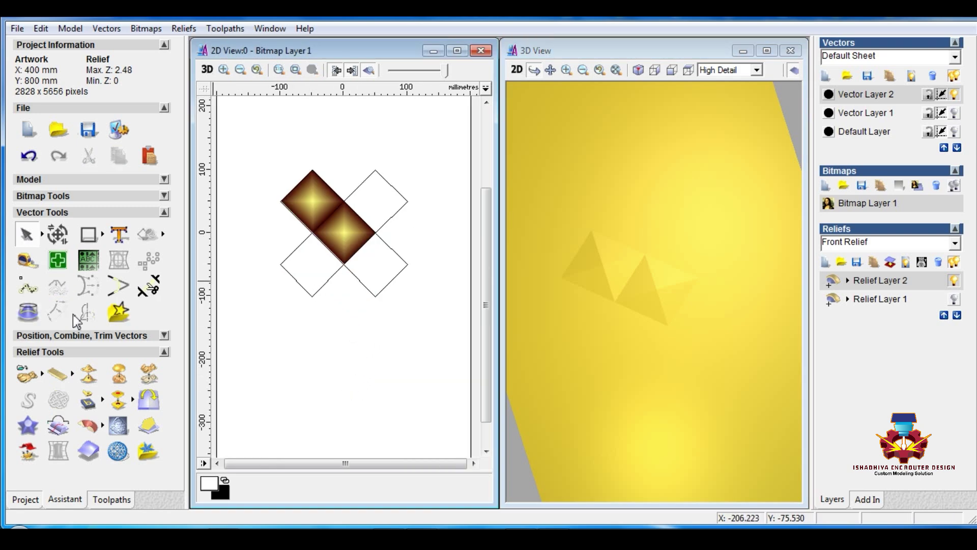
pyautogui.click(150, 399)
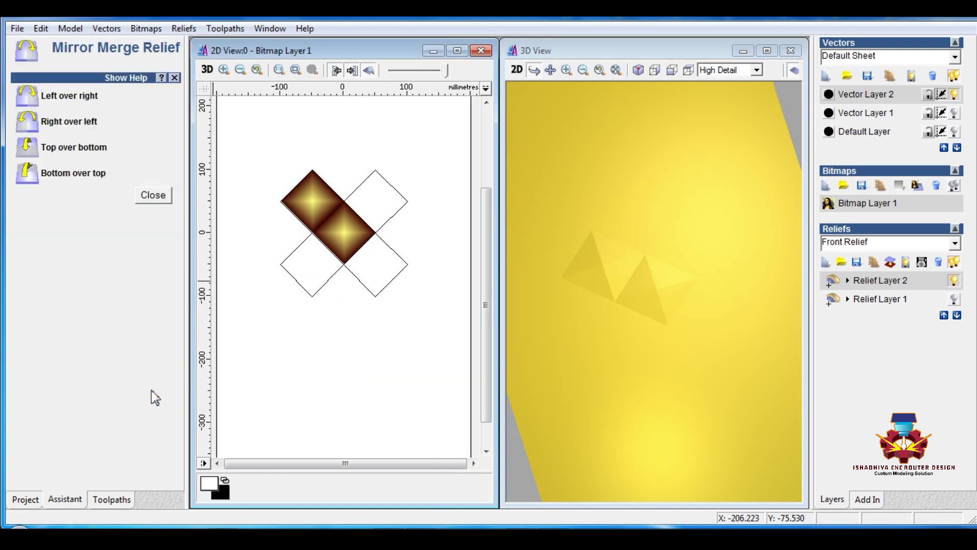
pyautogui.click(22, 151)
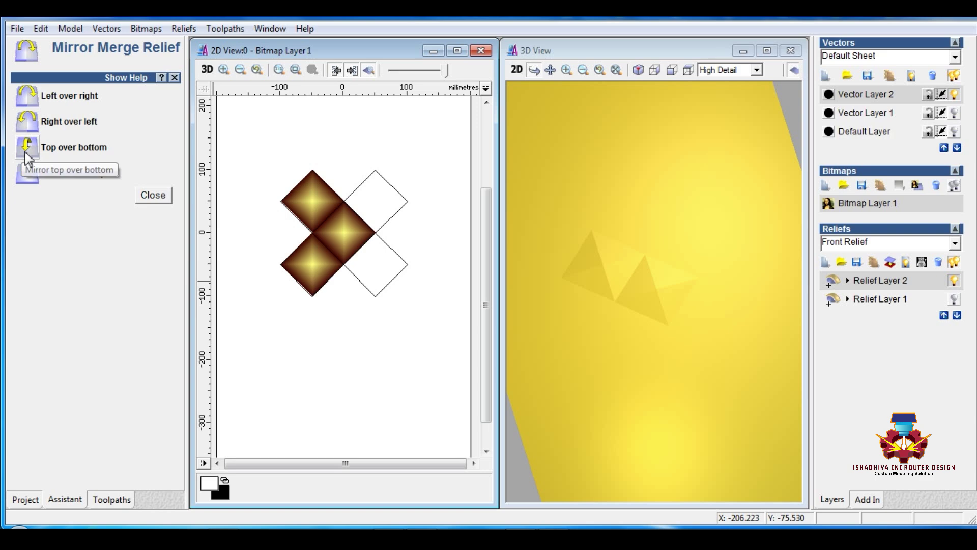
pyautogui.click(27, 99)
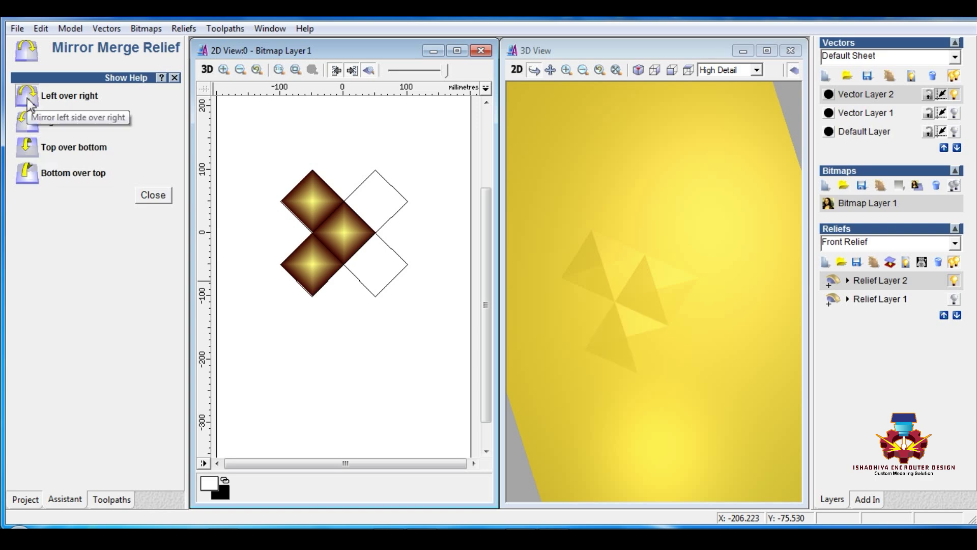
pyautogui.click(147, 197)
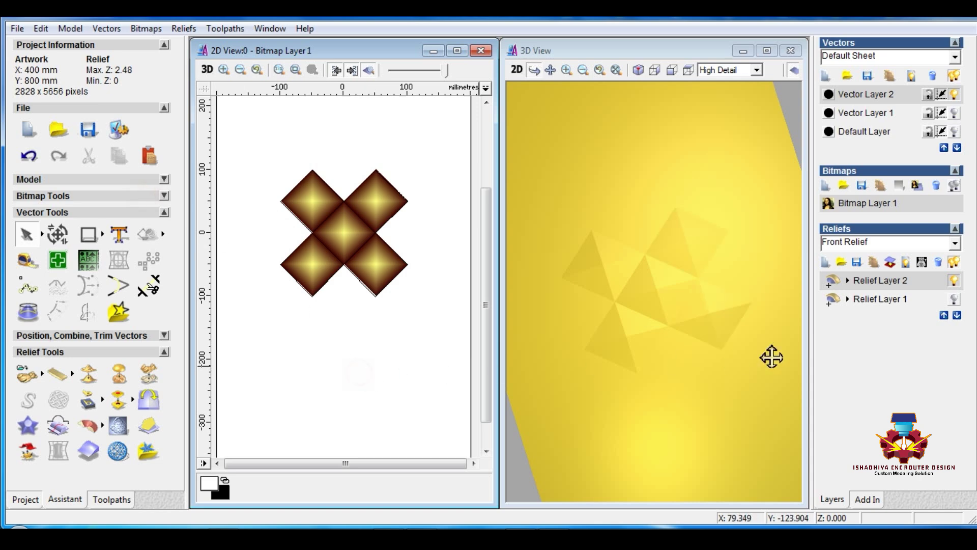
# Step: On a new relief layer, add a flat shape with a 3 mm start height to all five diamonds
pyautogui.click(826, 262)
pyautogui.moveTo(258, 155); pyautogui.dragTo(426, 326)
pyautogui.rightClick(302, 296)
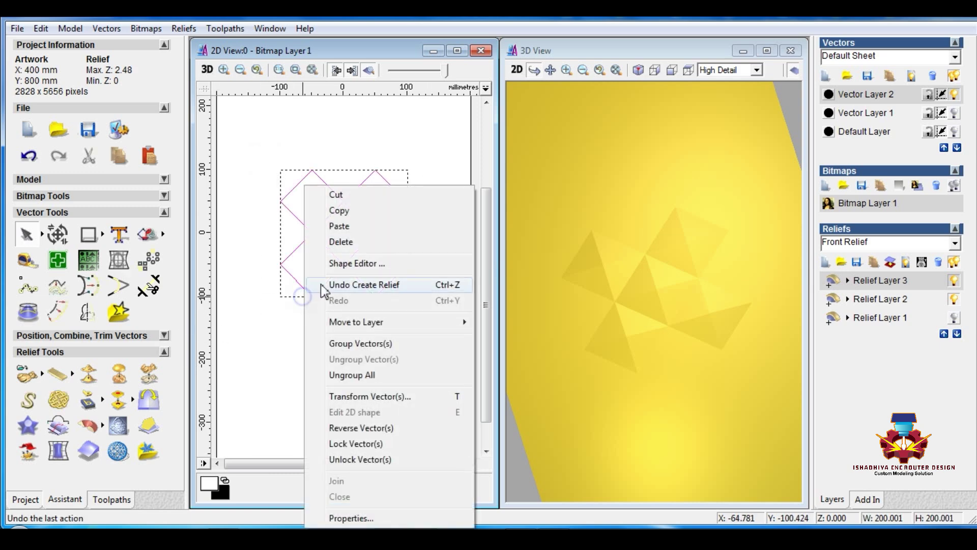
pyautogui.click(340, 263)
pyautogui.doubleClick(563, 225)
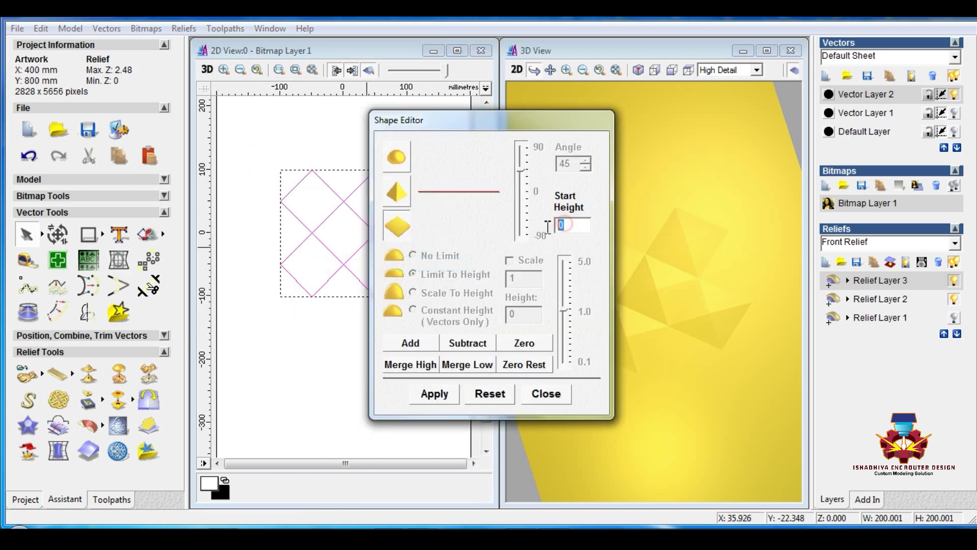
pyautogui.write('3')
pyautogui.click(414, 345)
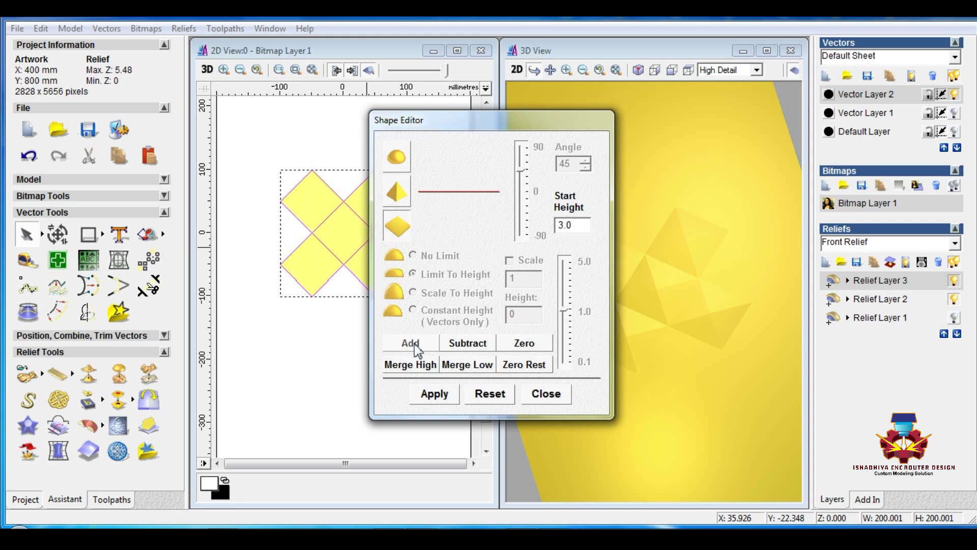
pyautogui.click(540, 395)
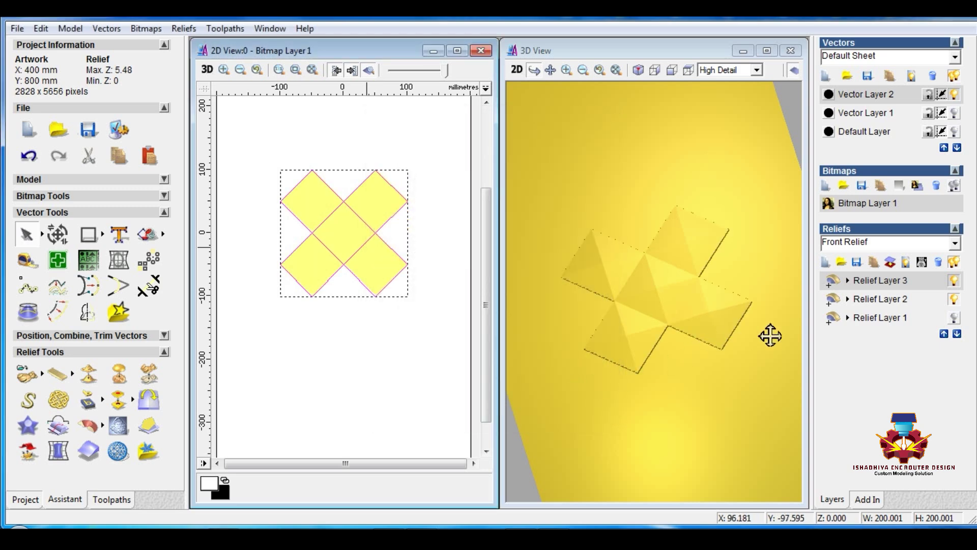
# Step: Examine the raised diamonds in 3D, then hide Relief Layer 3 to inspect the pyramids of Relief Layer 2 alone
pyautogui.click(695, 365)
pyautogui.moveTo(695, 365); pyautogui.dragTo(655, 320)
pyautogui.scroll(3, 656, 319)
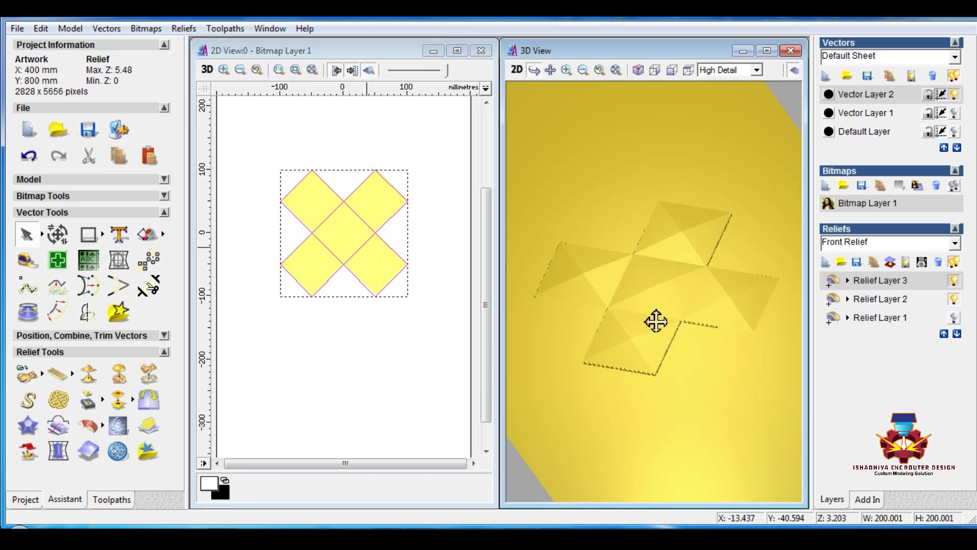
pyautogui.click(955, 281)
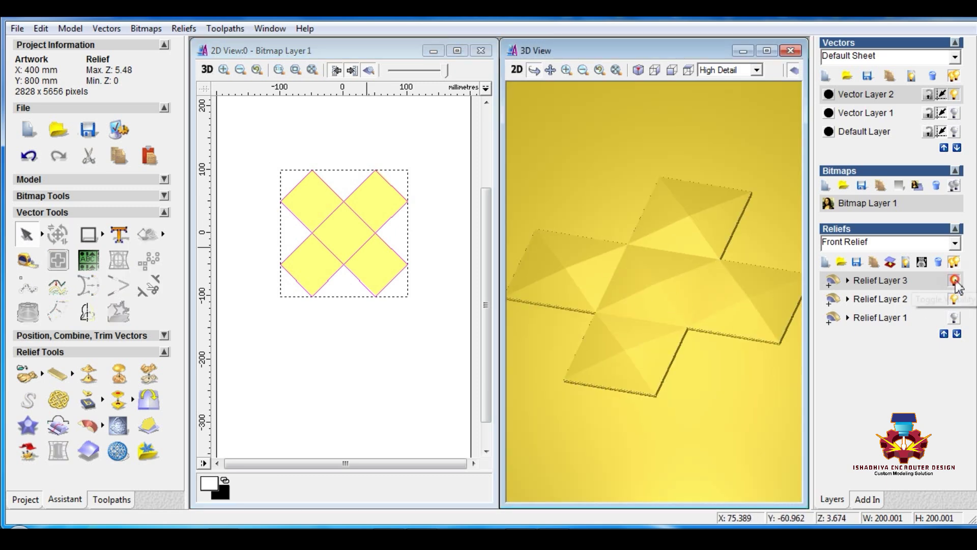
pyautogui.click(890, 298)
pyautogui.click(273, 367)
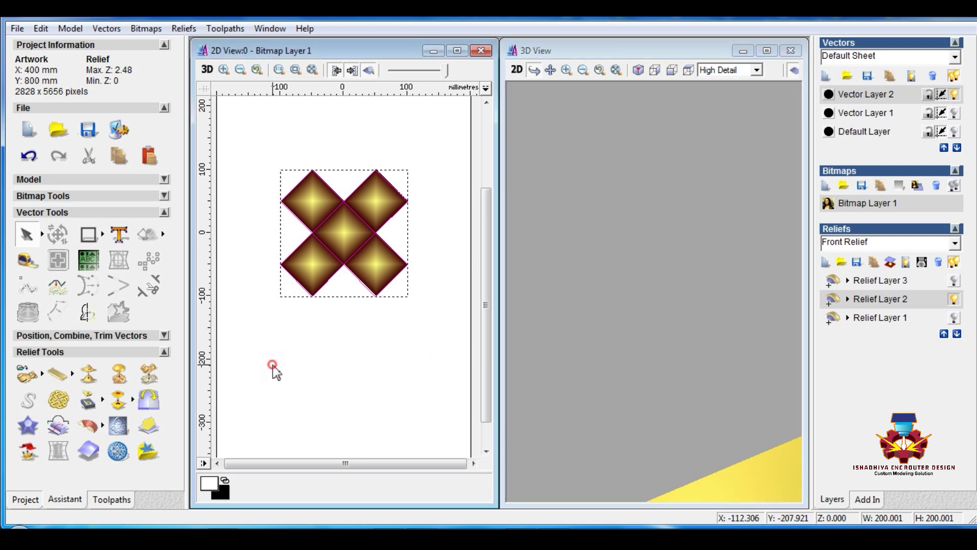
pyautogui.click(592, 351)
pyautogui.moveTo(627, 337); pyautogui.dragTo(658, 332)
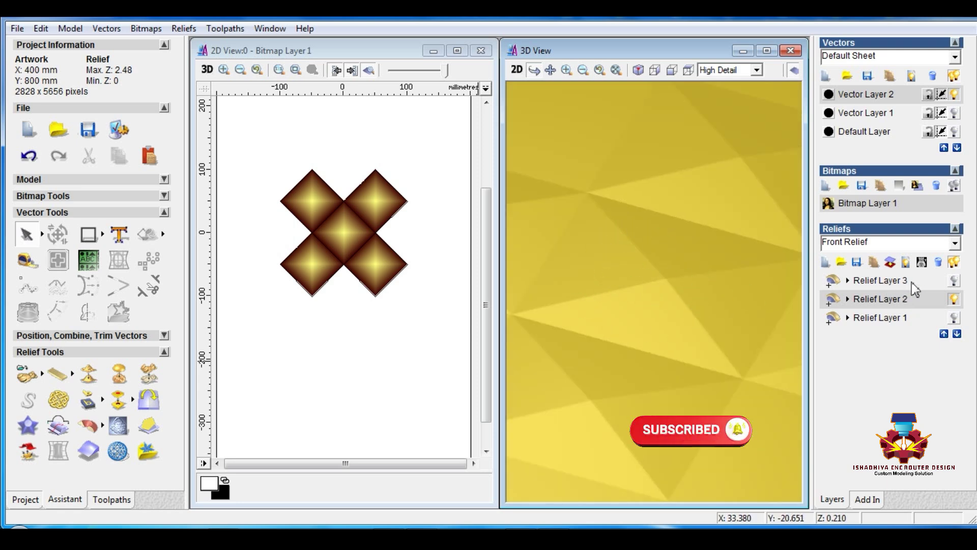
# Step: Show Relief Layer 3 again and compare its flat diamonds with the pyramids of Relief Layer 2 along the raised edge
pyautogui.click(953, 280)
pyautogui.moveTo(641, 364); pyautogui.dragTo(638, 240, button='middle')
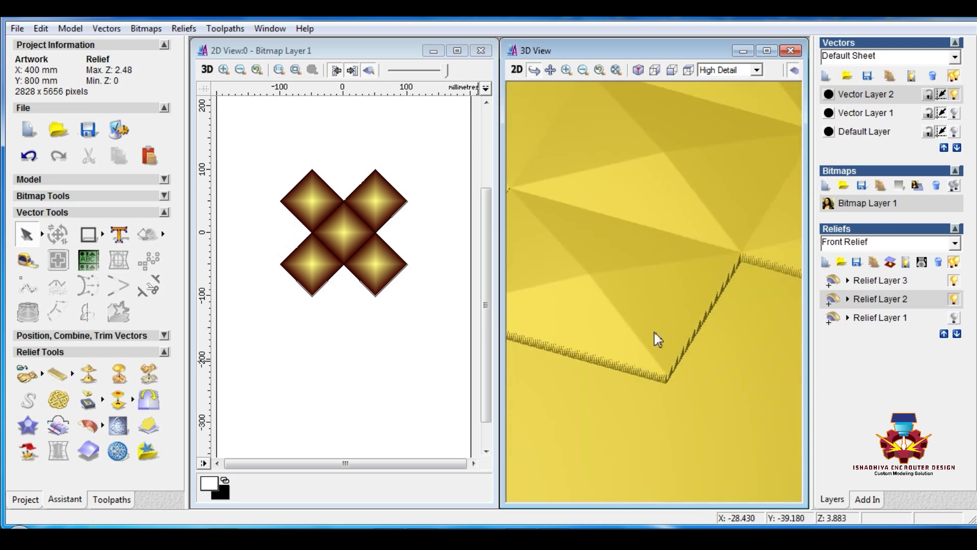
pyautogui.click(874, 280)
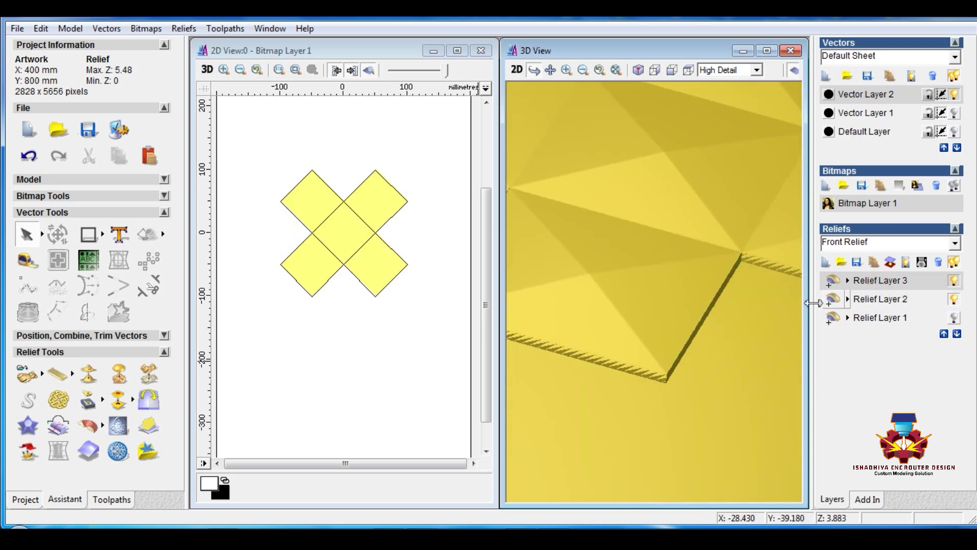
pyautogui.click(873, 301)
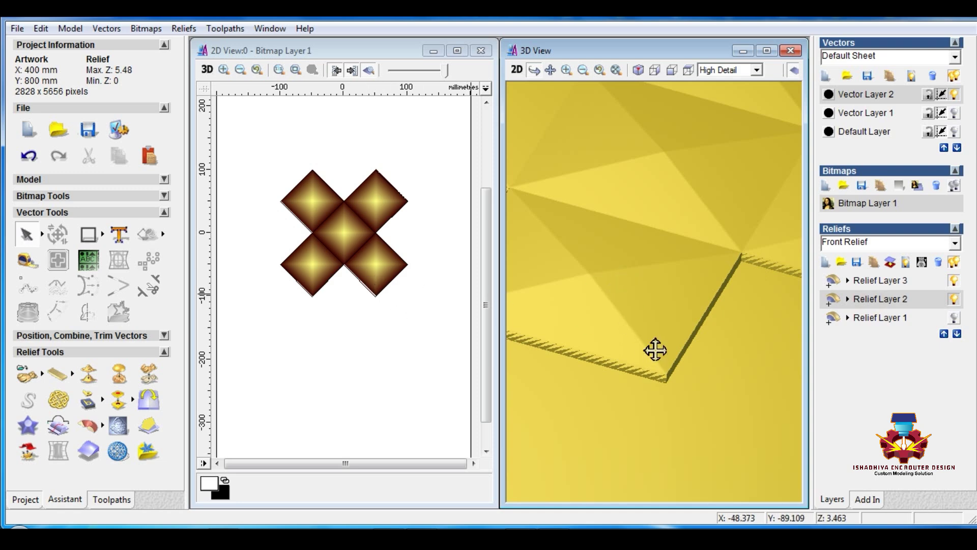
pyautogui.moveTo(656, 350); pyautogui.dragTo(636, 375)
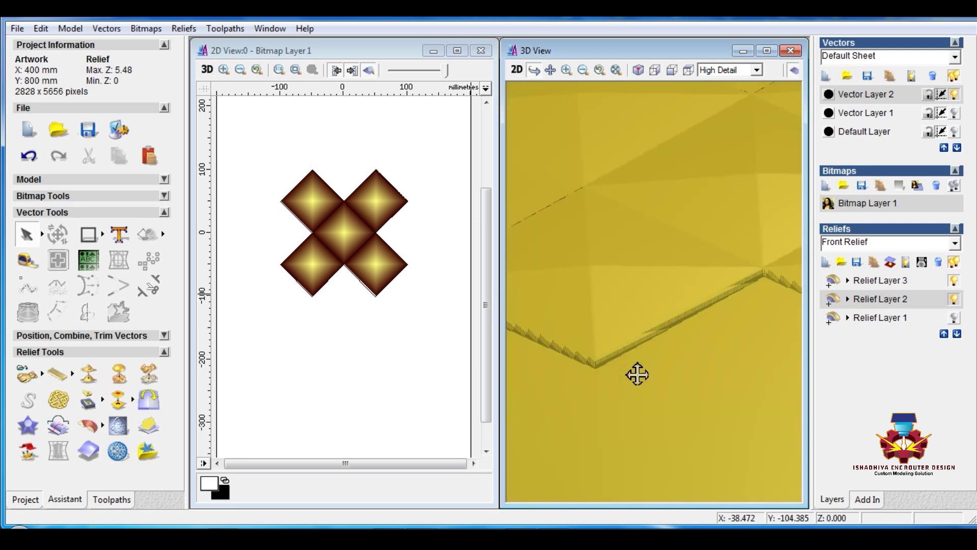
# Step: Set Relief Layer 2 to subtract mode and move it above Relief Layer 3
pyautogui.click(883, 283)
pyautogui.click(890, 300)
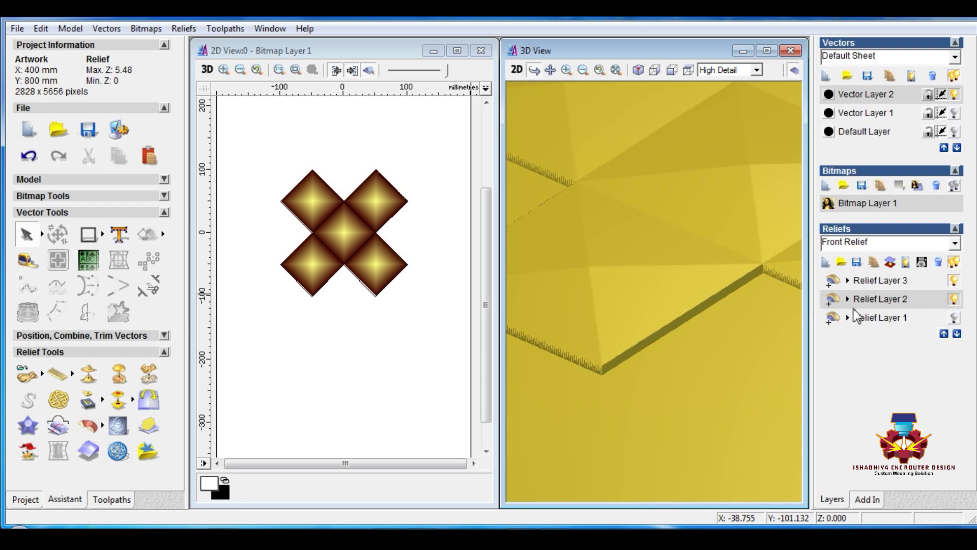
pyautogui.click(943, 333)
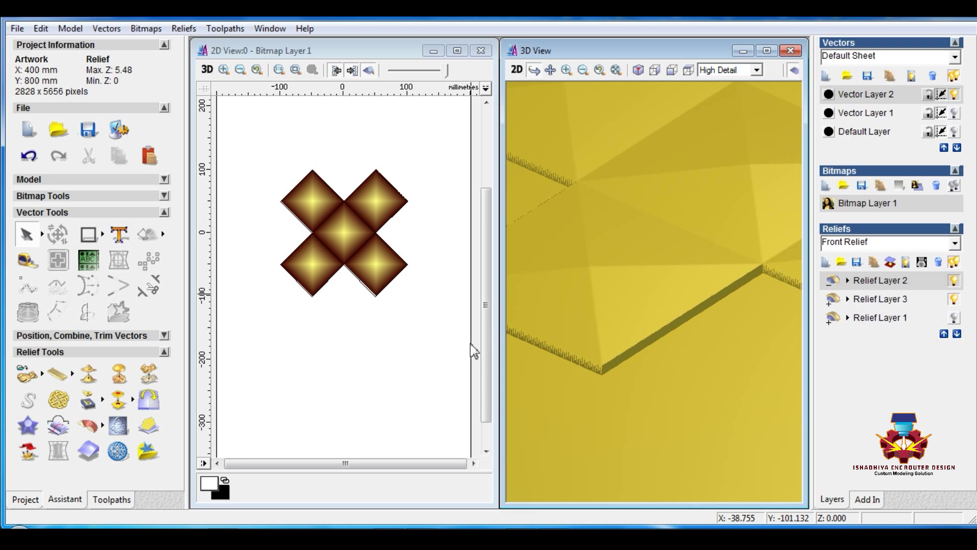
# Step: Scale the whole relief height of Relief Layer 2 to 2.5 mm
pyautogui.click(149, 375)
pyautogui.moveTo(422, 311); pyautogui.dragTo(377, 314)
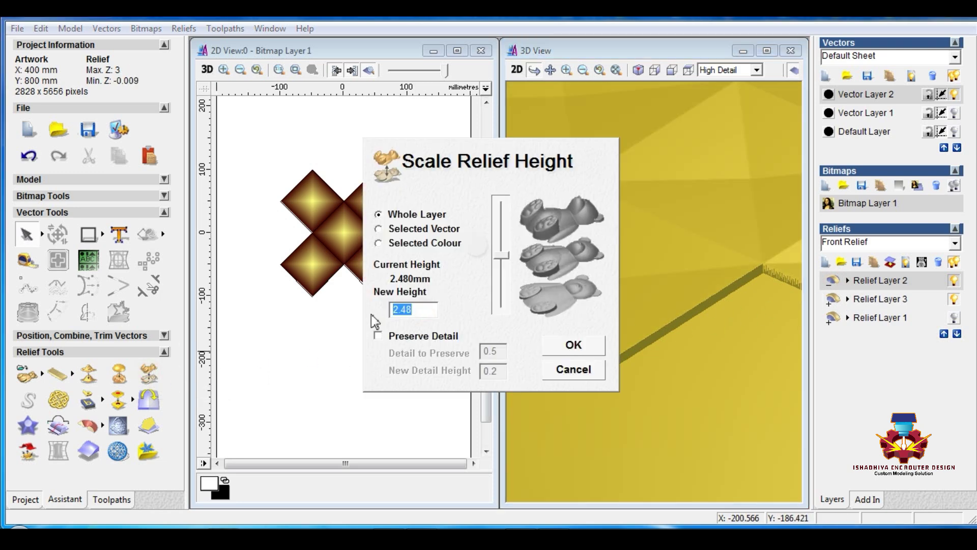
pyautogui.write('2.5')
pyautogui.click(571, 348)
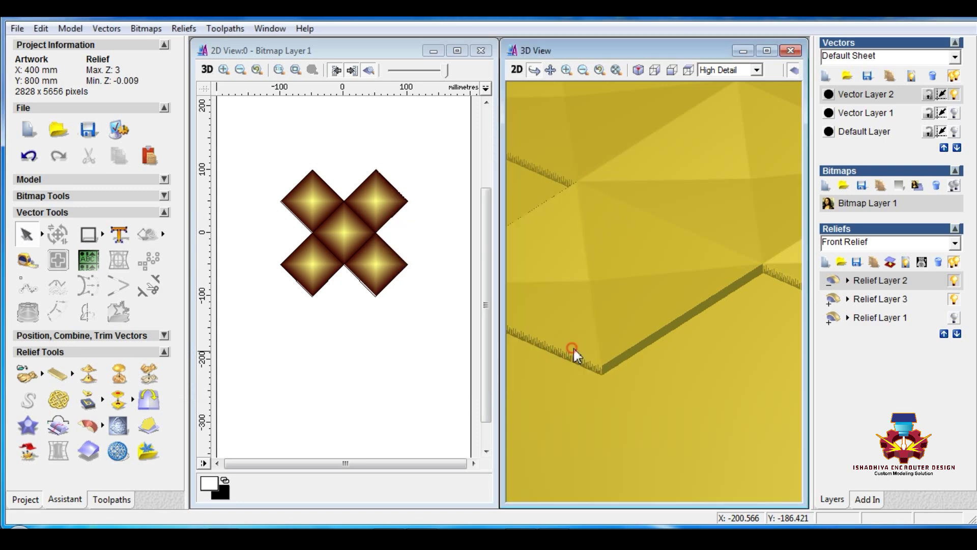
# Step: Merge the visible relief layers into a new layer, hide Relief Layers 2 and 3, and show Relief Layer 1
pyautogui.click(906, 262)
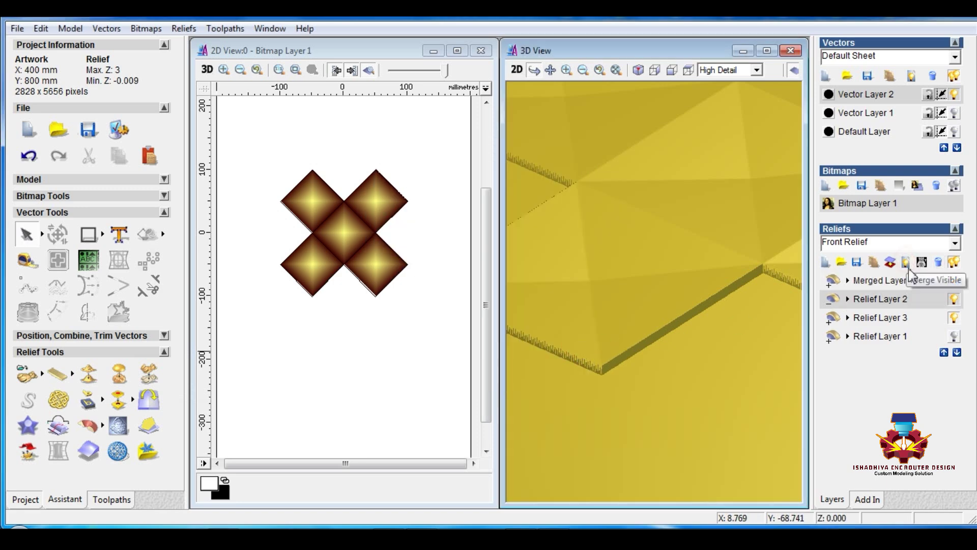
pyautogui.click(954, 319)
pyautogui.click(954, 300)
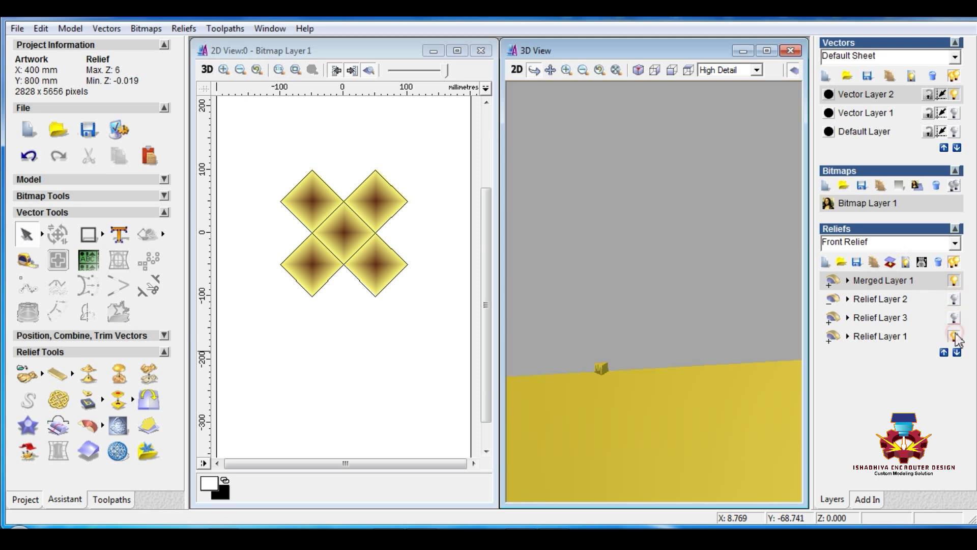
pyautogui.click(952, 337)
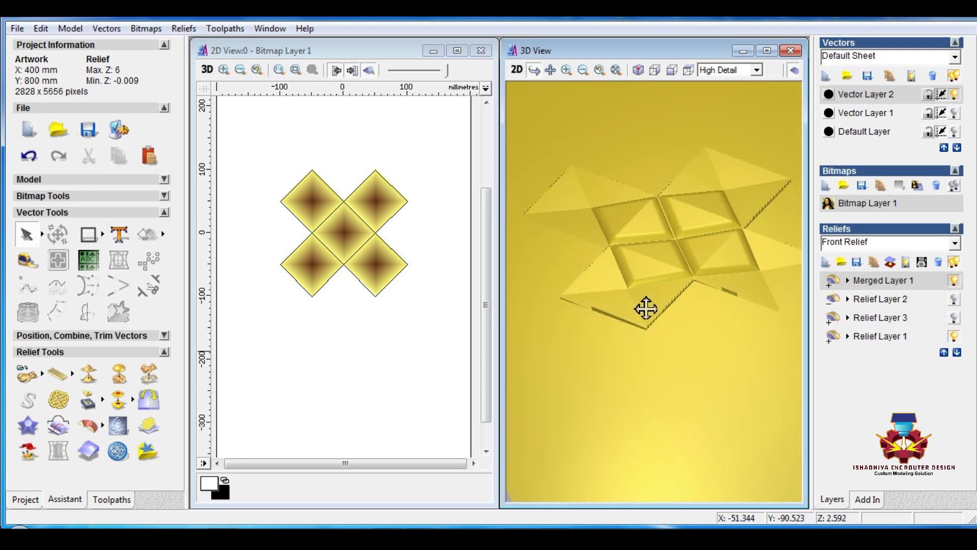
# Step: Inspect Merged Layer 1 against Relief Layer 1, and change its combine mode to keep the lowest heights of both
pyautogui.moveTo(672, 319); pyautogui.dragTo(630, 198)
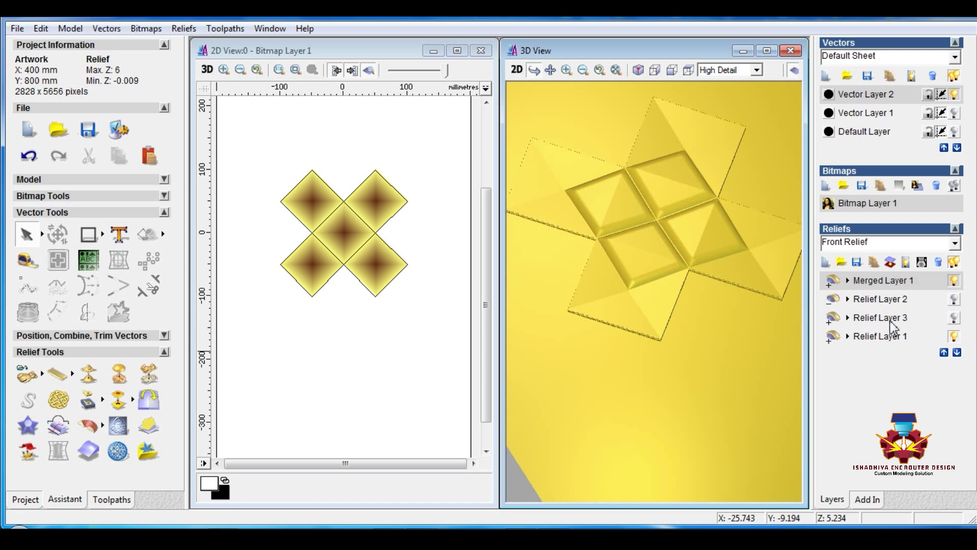
pyautogui.click(899, 338)
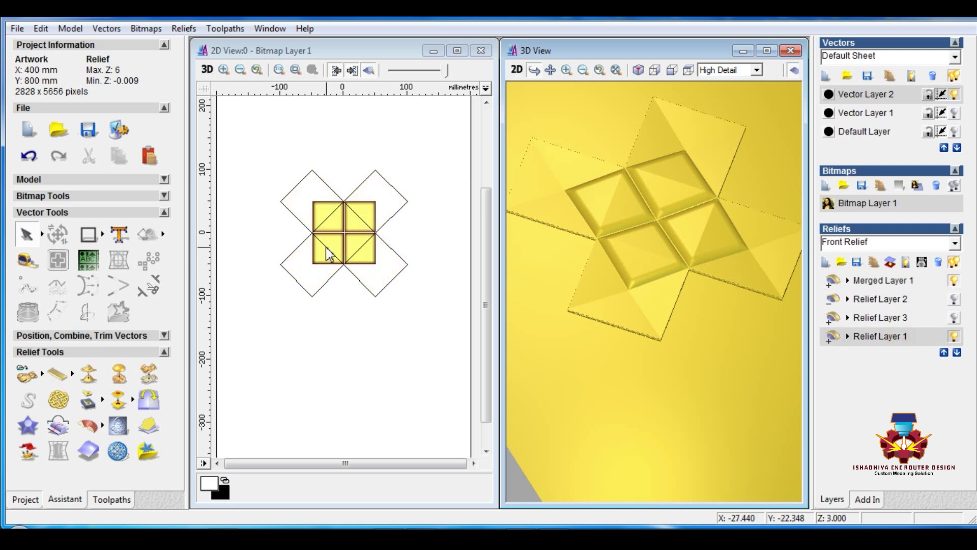
pyautogui.click(890, 280)
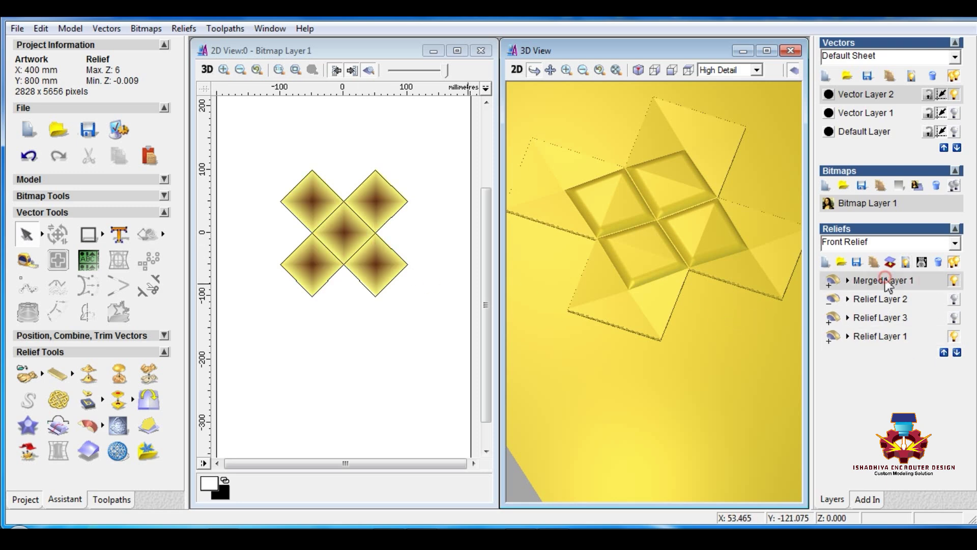
pyautogui.click(833, 281)
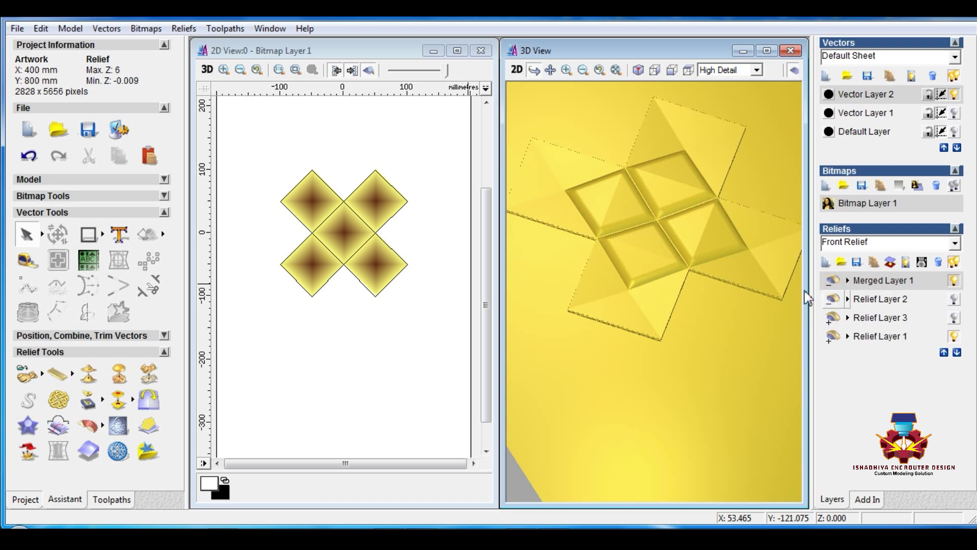
pyautogui.click(836, 283)
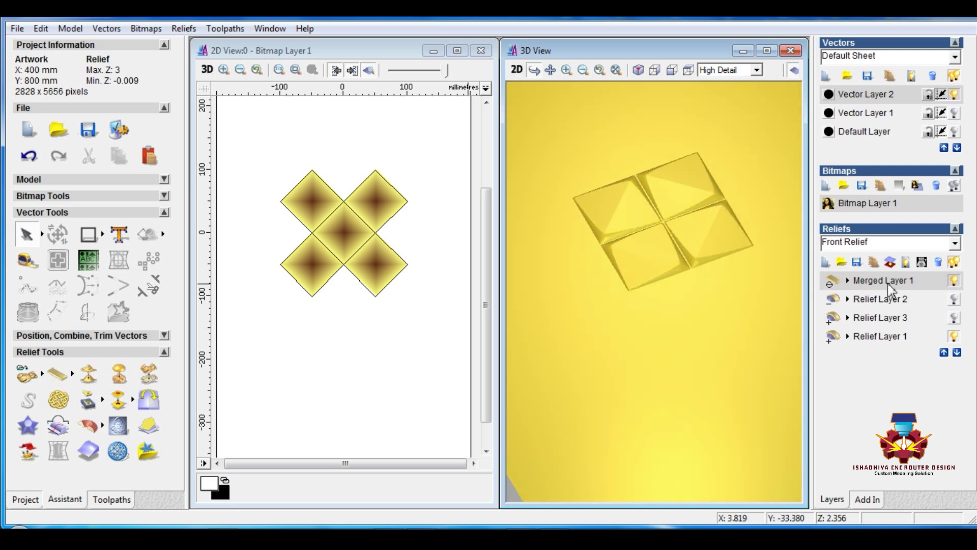
# Step: Merge the visible reliefs into another layer, make it active, and hide Merged Layer 1 and Relief Layer 1
pyautogui.click(905, 263)
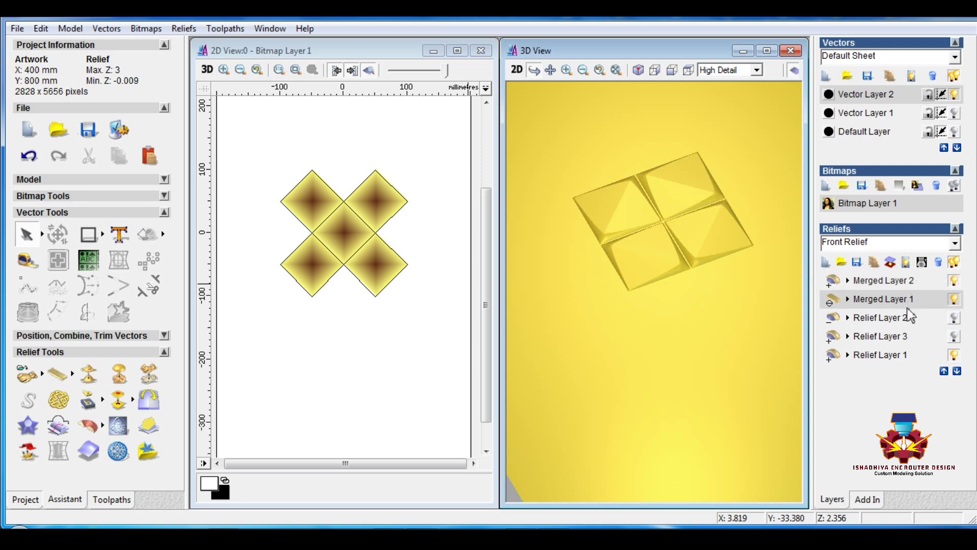
pyautogui.click(903, 281)
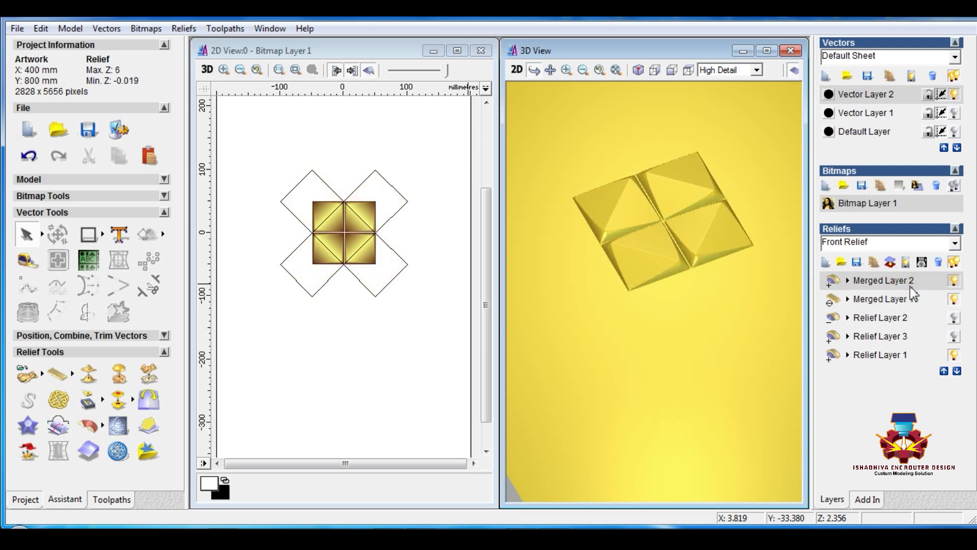
pyautogui.click(954, 355)
pyautogui.click(953, 299)
pyautogui.moveTo(738, 285); pyautogui.dragTo(595, 295)
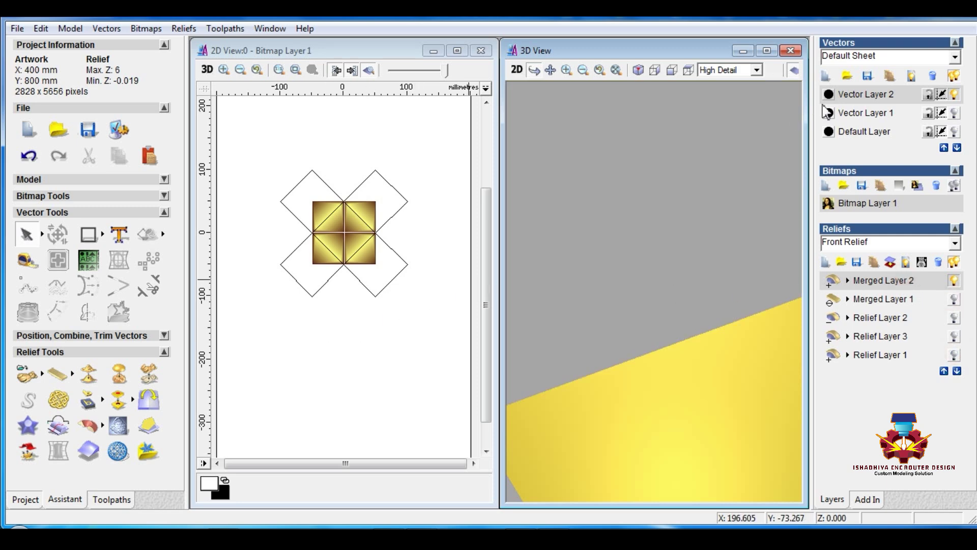
# Step: Add a new vector layer, hide Vector Layer 2, and create a 100 by 100 mm rectangle centred at the origin
pyautogui.click(826, 75)
pyautogui.click(954, 113)
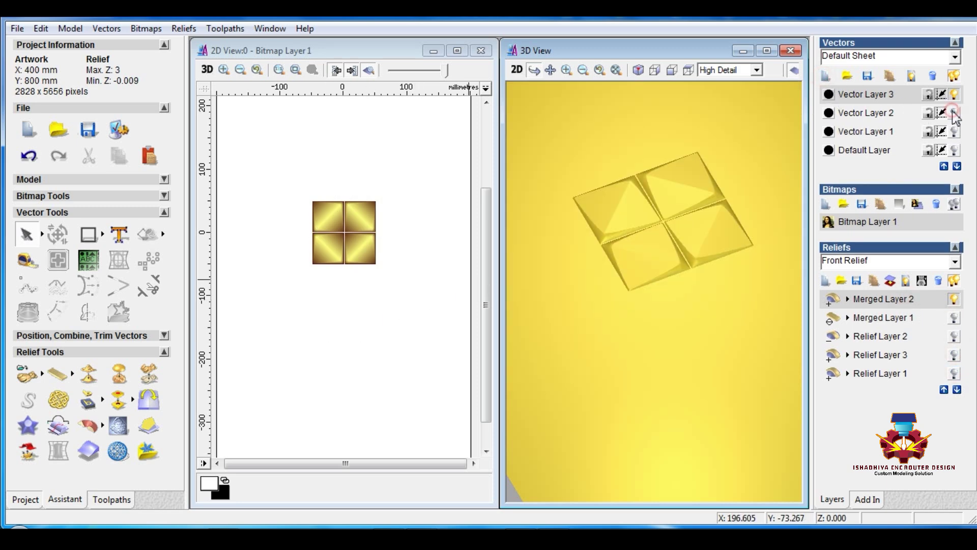
pyautogui.click(373, 290)
pyautogui.click(88, 235)
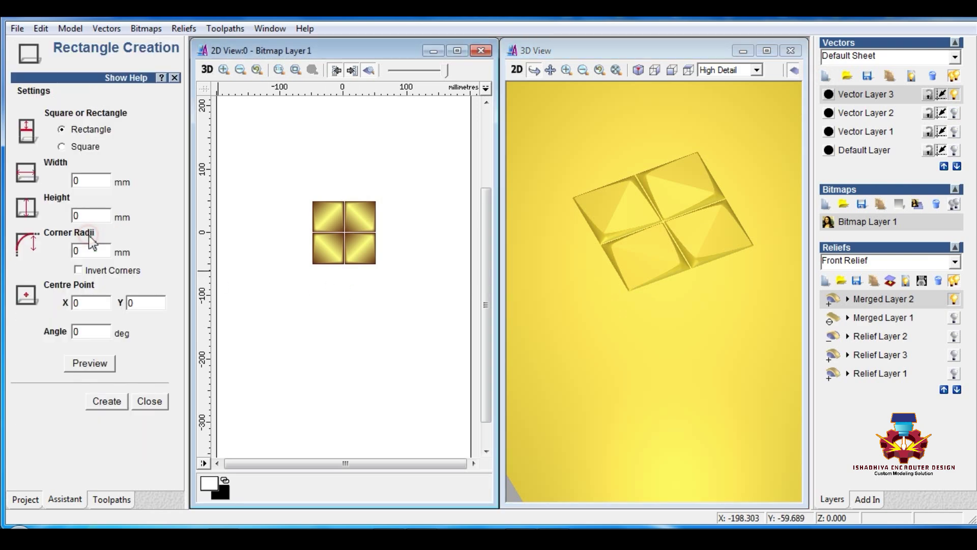
pyautogui.click(80, 182)
pyautogui.write('100')
pyautogui.press('Tab')
pyautogui.write('10')
pyautogui.click(102, 373)
pyautogui.click(106, 401)
# Step: Add a flat shape with a 0.002 mm start height to the relief inside the 100 mm square
pyautogui.scroll(2, 326, 212)
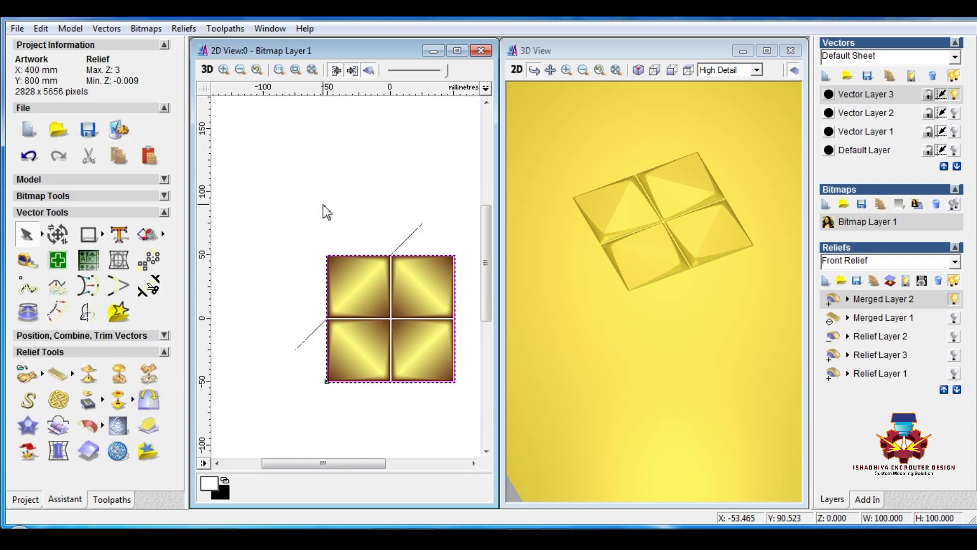
pyautogui.scroll(8, 377, 266)
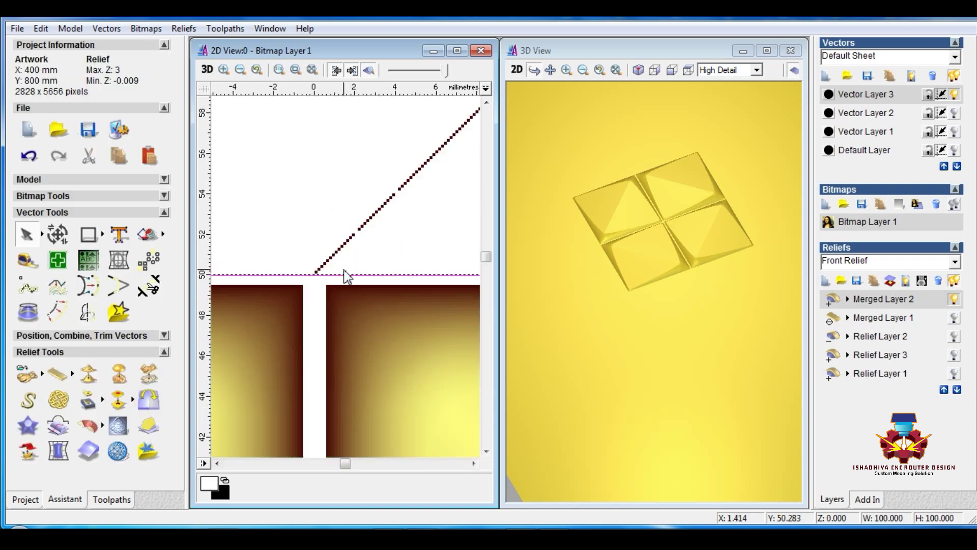
pyautogui.doubleClick(346, 276)
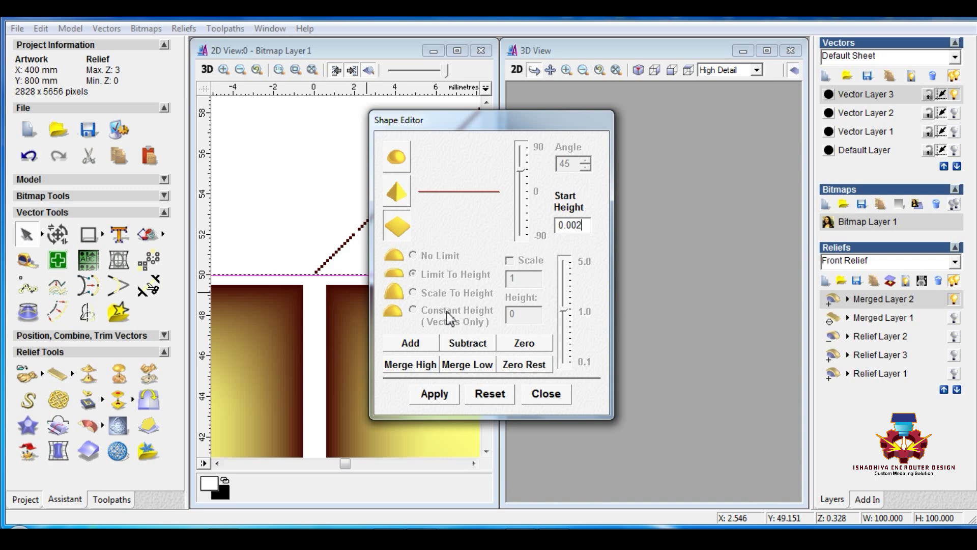
pyautogui.click(425, 341)
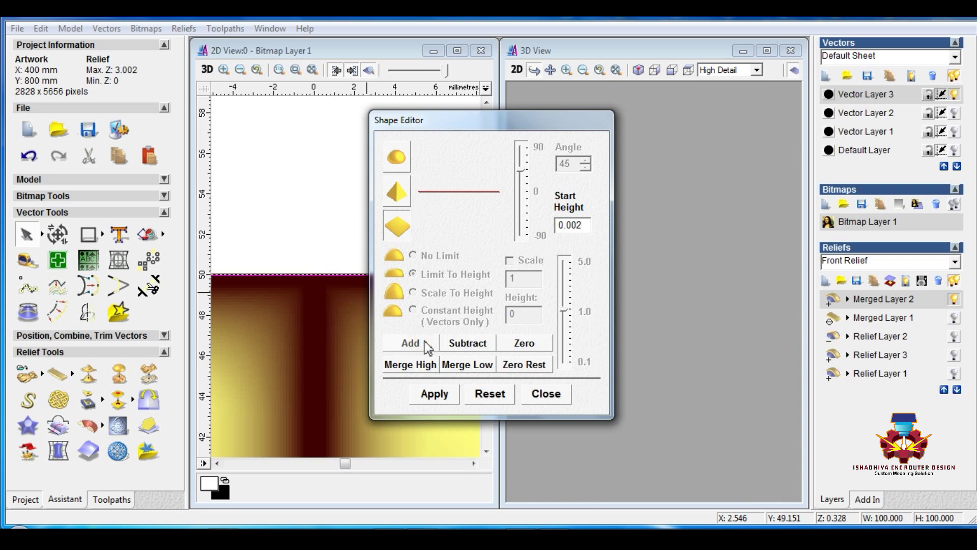
pyautogui.click(546, 395)
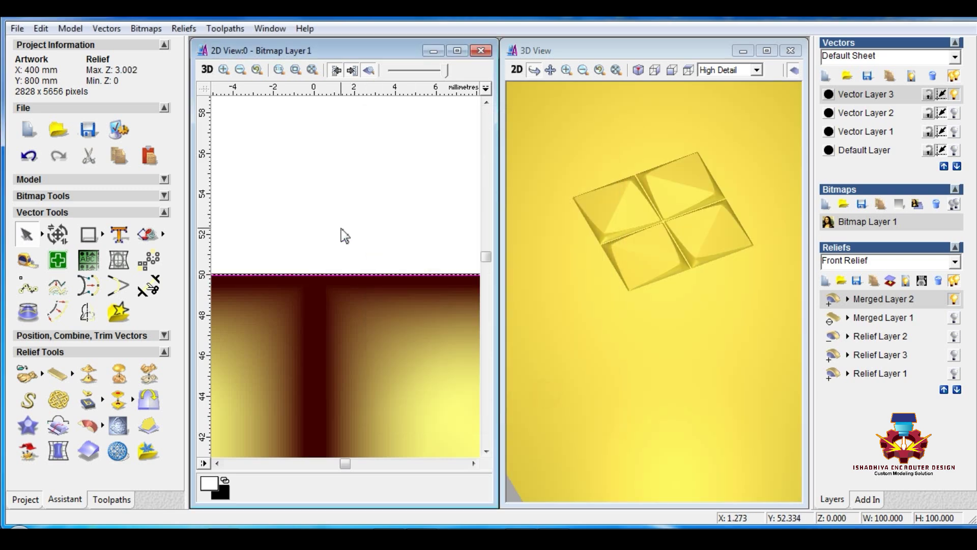
pyautogui.scroll(-5, 347, 243)
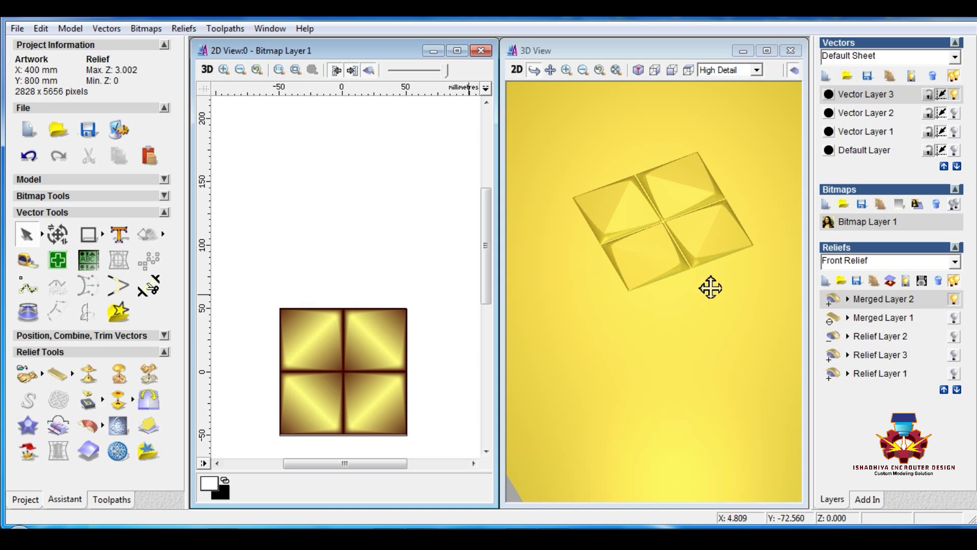
# Step: Save the merged relief layer to the Desktop as a relief file named 100x100
pyautogui.click(857, 281)
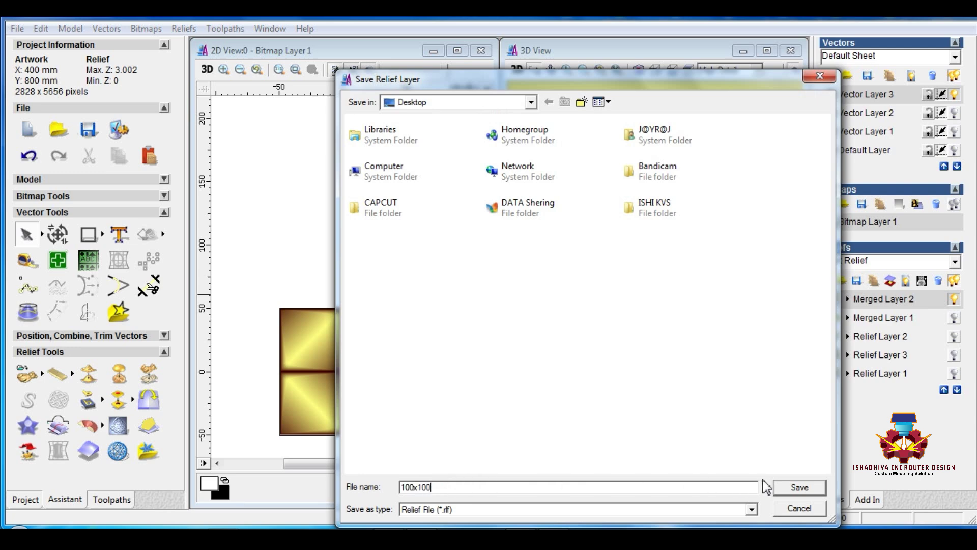
pyautogui.click(800, 487)
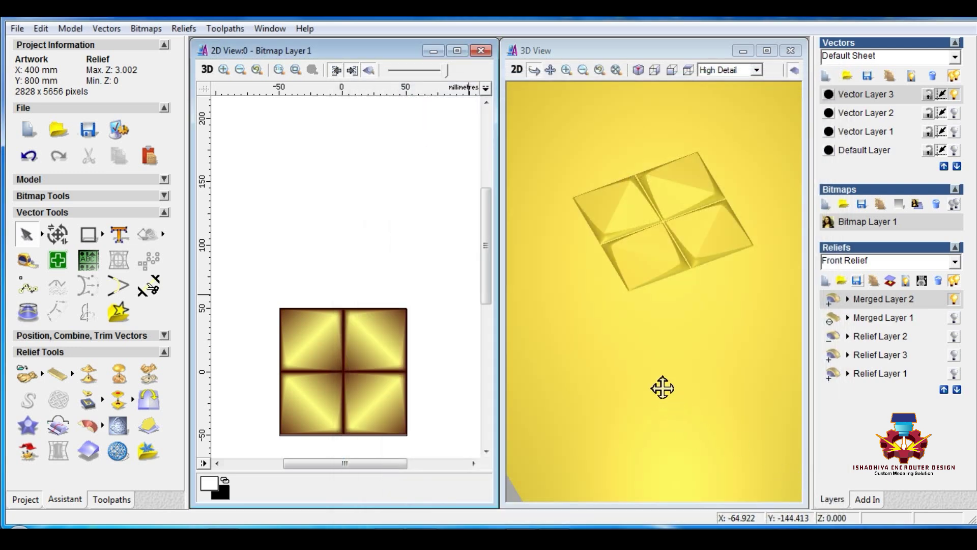
pyautogui.click(662, 388)
pyautogui.scroll(-5, 658, 386)
pyautogui.scroll(-5, 359, 285)
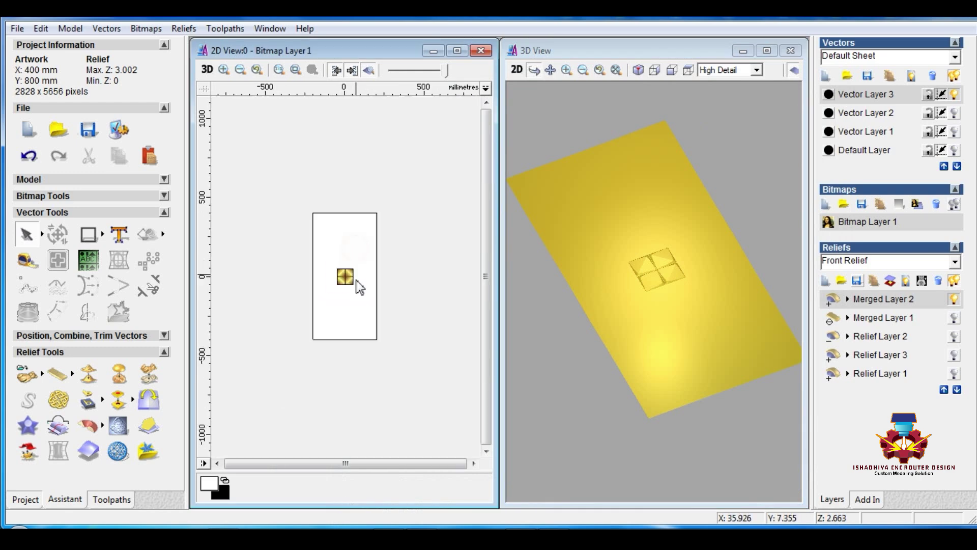
# Step: Load the 100x100 relief clipart from the Desktop library onto a new relief layer, with only the Default Layer vectors shown
pyautogui.click(826, 281)
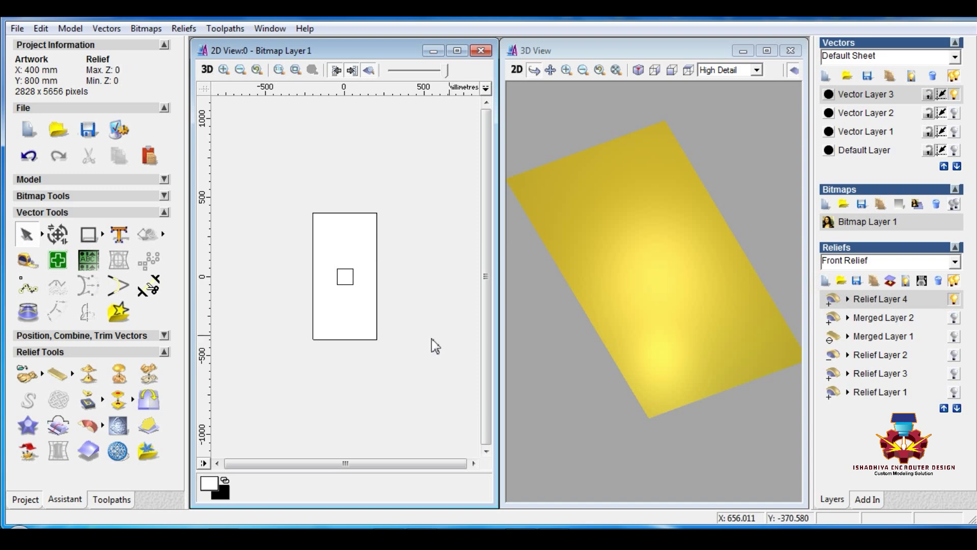
pyautogui.click(148, 450)
pyautogui.moveTo(320, 313); pyautogui.dragTo(360, 261)
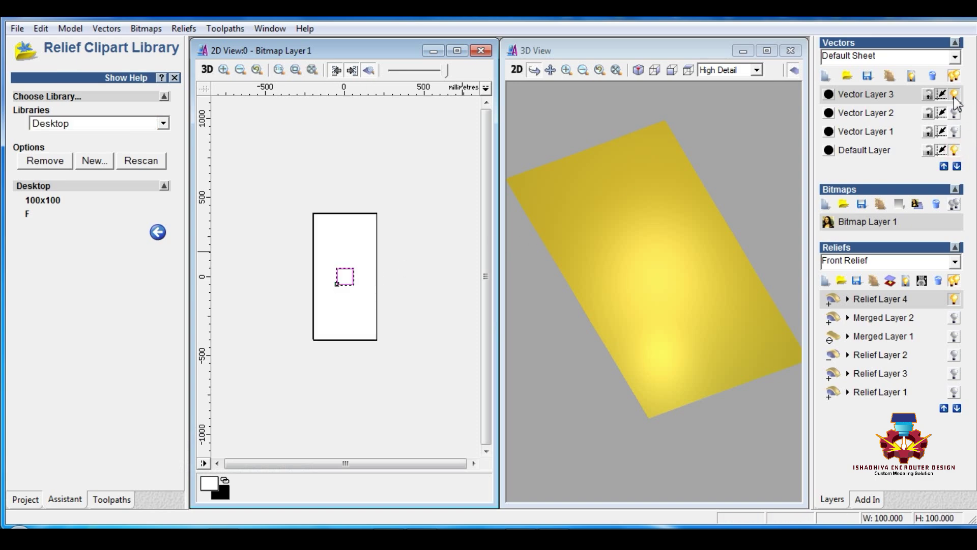
pyautogui.click(870, 149)
pyautogui.click(44, 202)
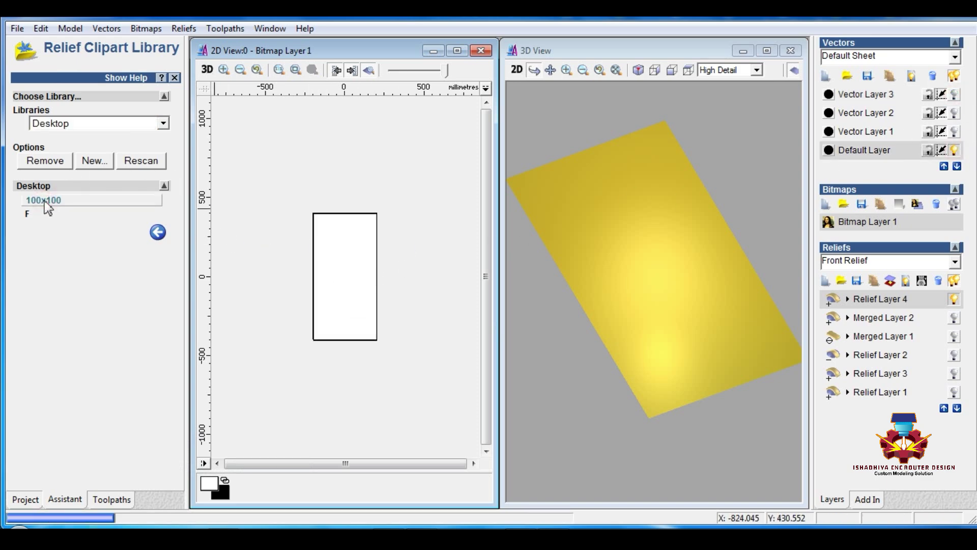
pyautogui.click(174, 77)
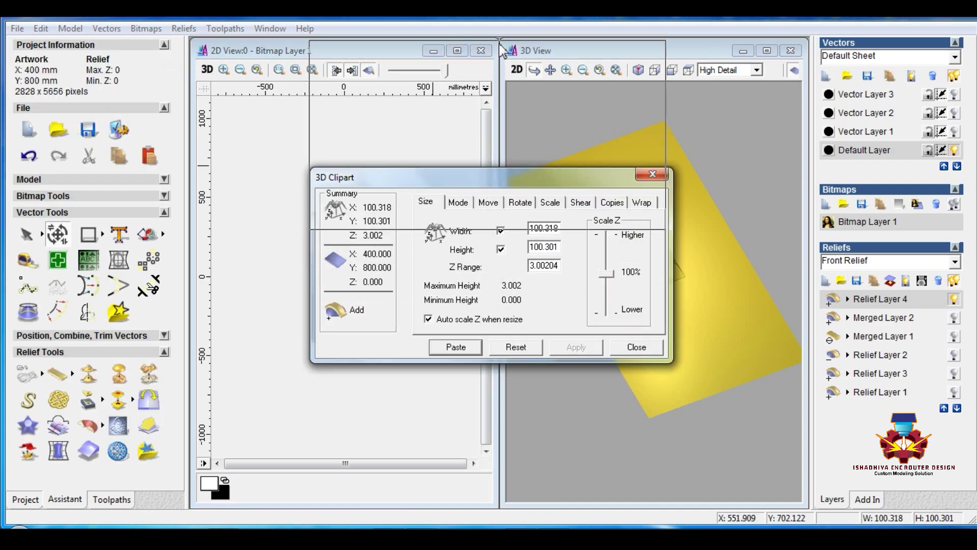
# Step: Resize the relief clipart to 100 mm width, 100 mm height and a Z range of 3.5 mm
pyautogui.moveTo(494, 182); pyautogui.dragTo(489, 50)
pyautogui.moveTo(538, 97); pyautogui.dragTo(567, 97)
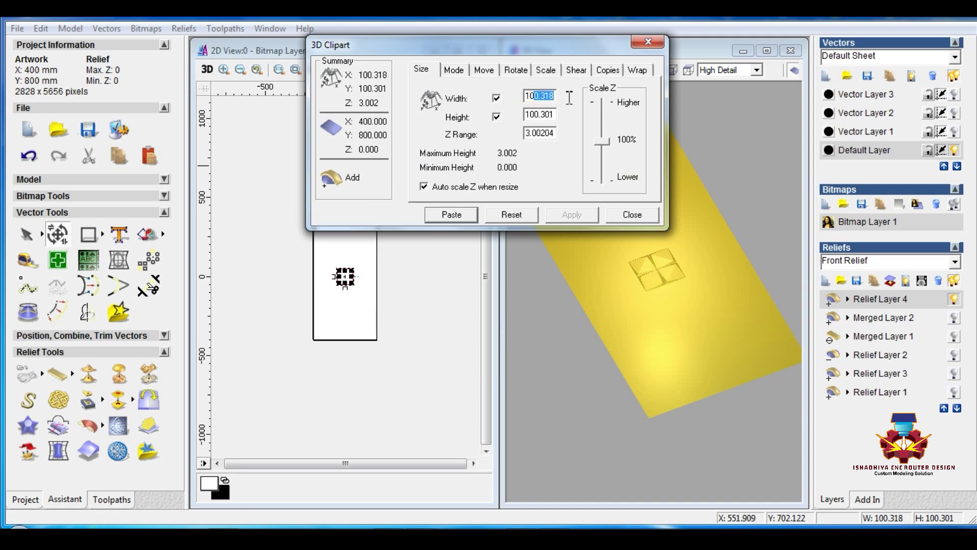
pyautogui.write('00')
pyautogui.moveTo(572, 116)
pyautogui.mouseDown()
pyautogui.moveTo(563, 150)
pyautogui.moveTo(541, 139)
pyautogui.moveTo(580, 130)
pyautogui.mouseUp()
pyautogui.press('BackSpace')
pyautogui.press('BackSpace')
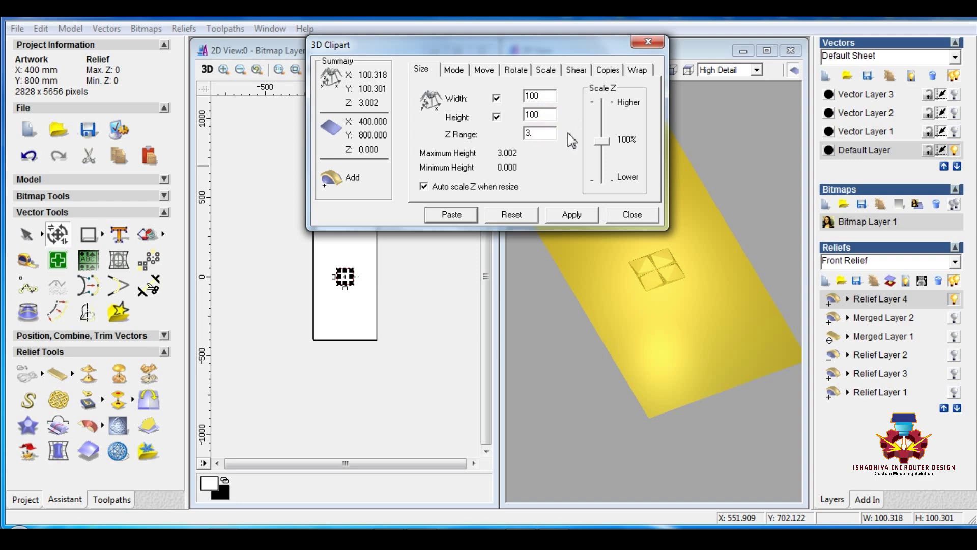
pyautogui.click(560, 215)
# Step: Align the relief clipart to the left and bottom edges of the 400 by 800 mm panel outline
pyautogui.click(335, 313)
pyautogui.press('Escape')
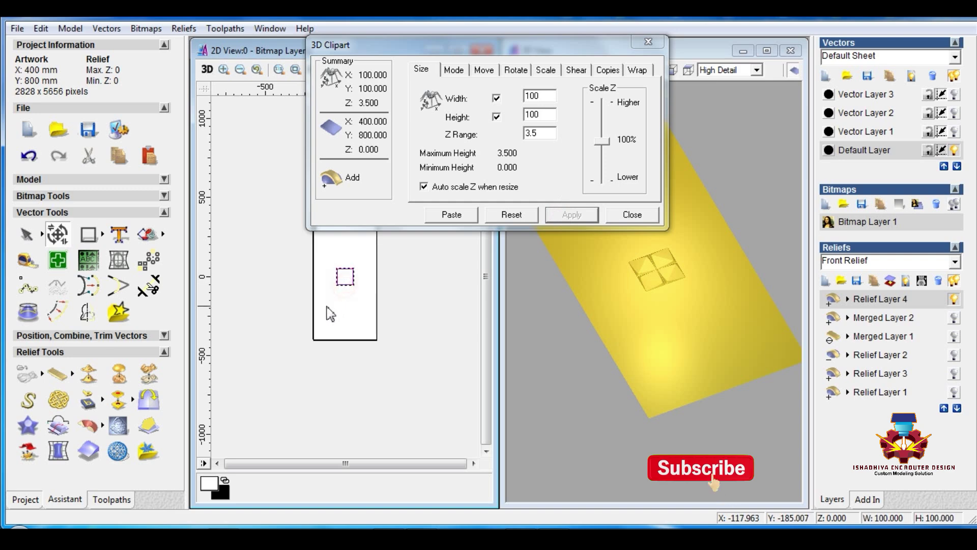
pyautogui.click(313, 306)
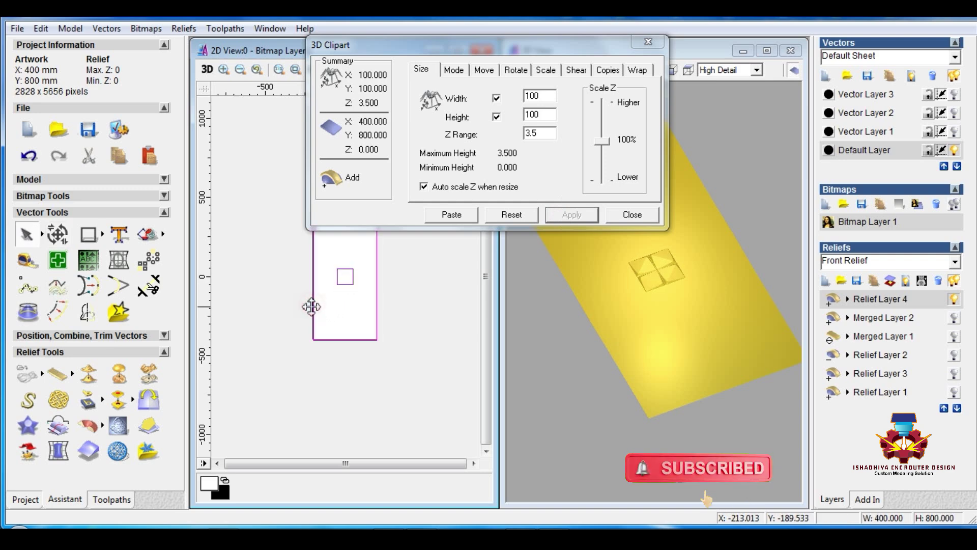
pyautogui.click(164, 335)
pyautogui.click(41, 357)
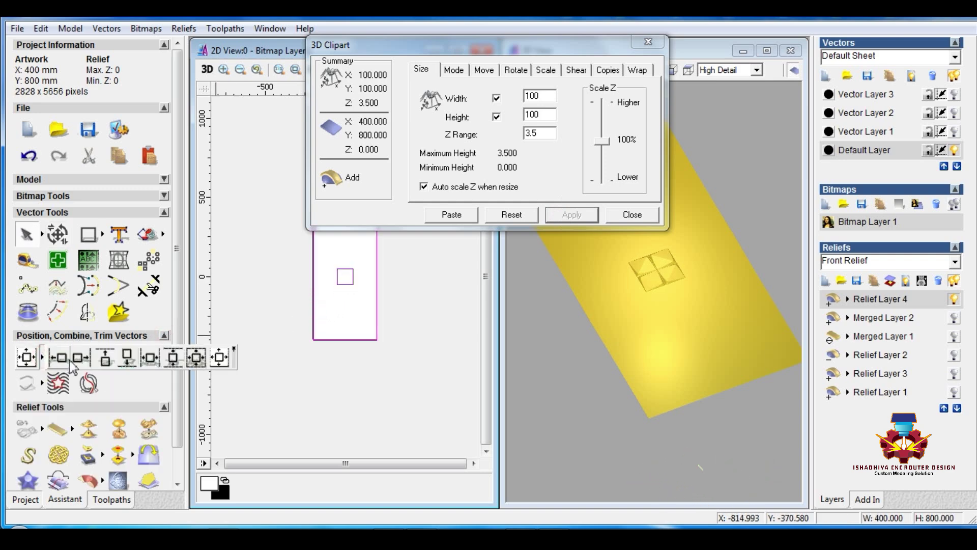
pyautogui.click(60, 358)
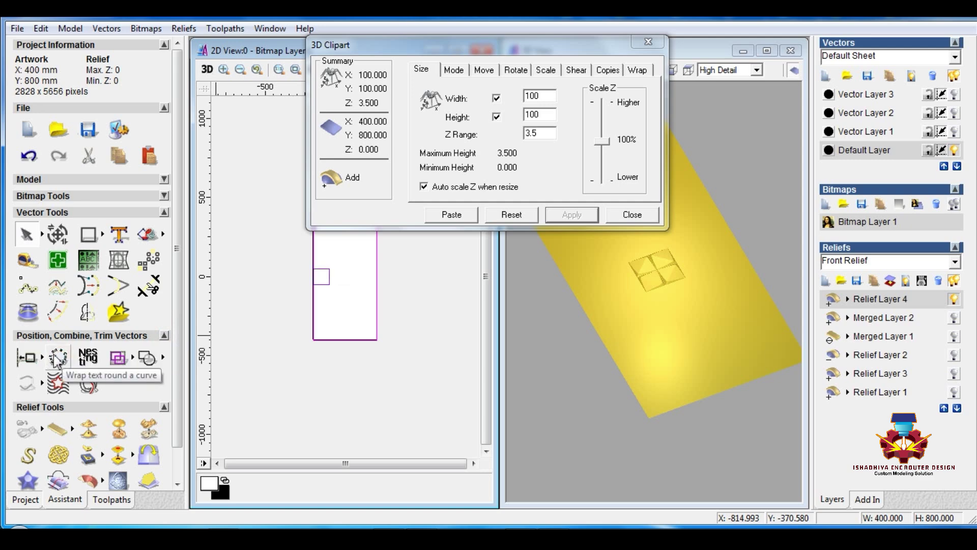
pyautogui.click(42, 356)
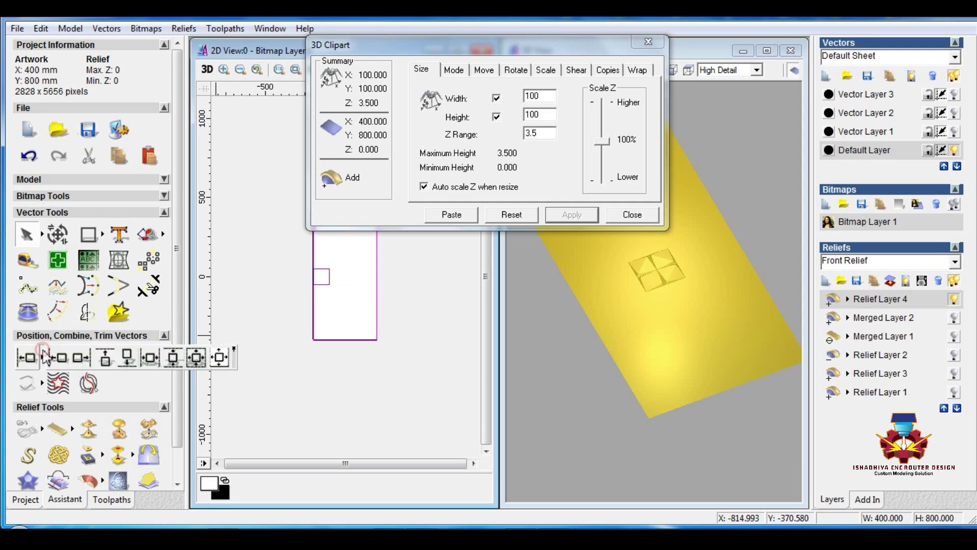
pyautogui.click(127, 357)
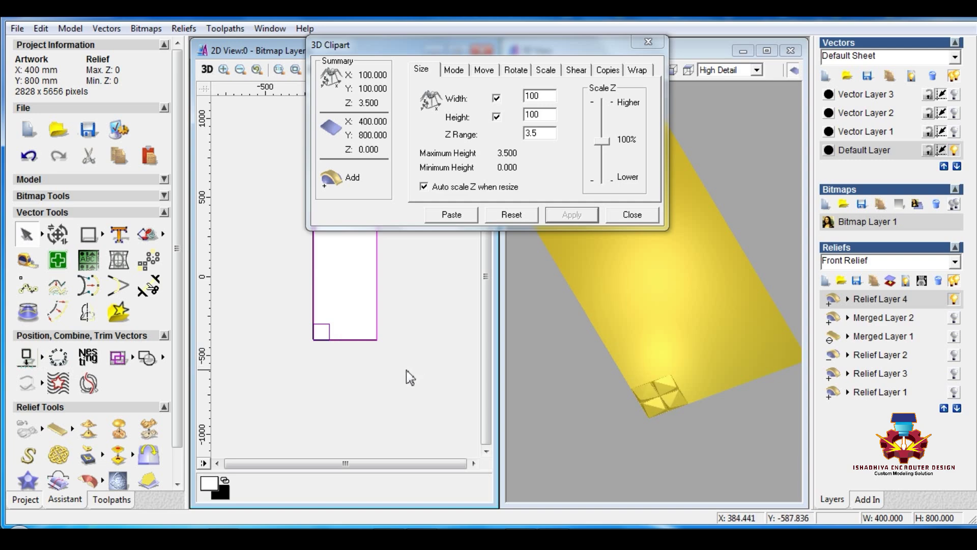
# Step: Paste the clipart as a linear array of 4 columns and 8 rows, spaced 100 mm in X and Y
pyautogui.moveTo(307, 375); pyautogui.dragTo(359, 312)
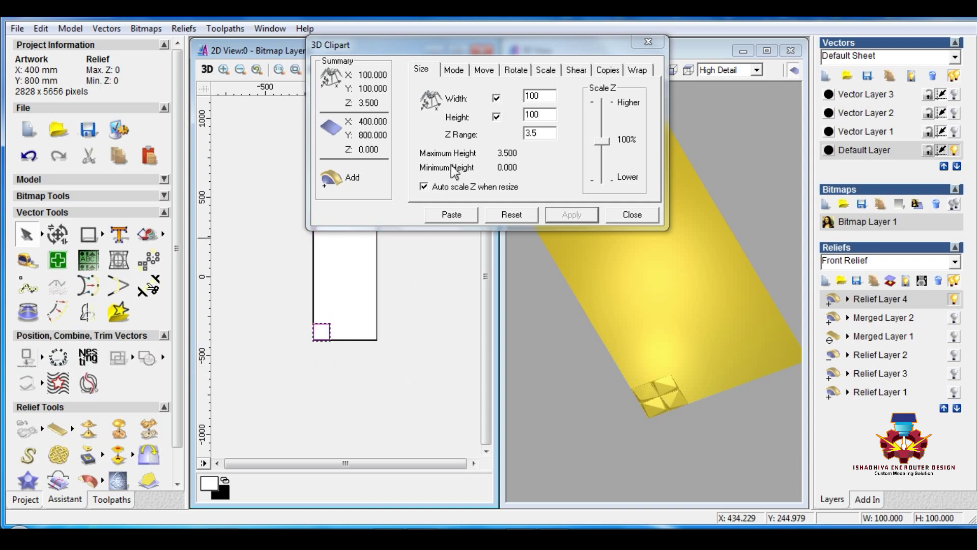
pyautogui.click(605, 71)
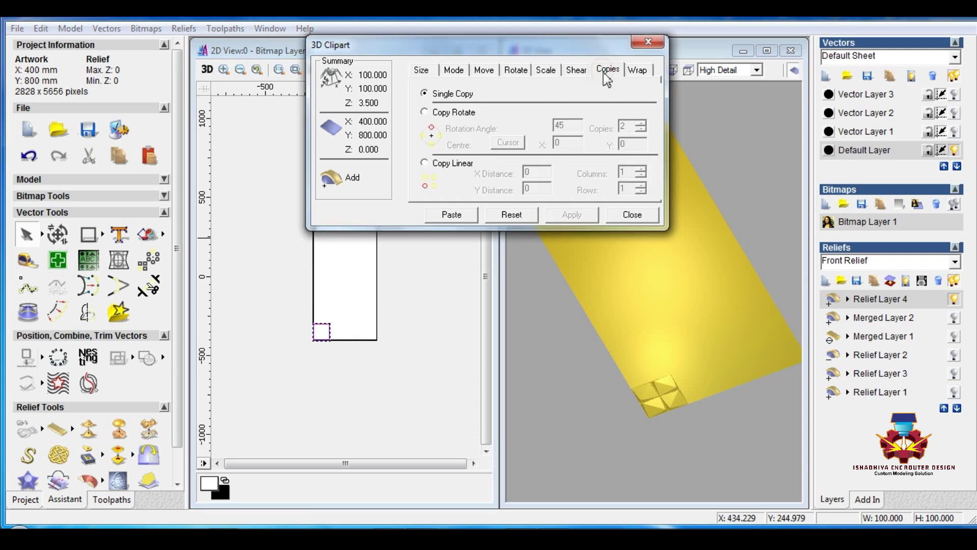
pyautogui.click(421, 165)
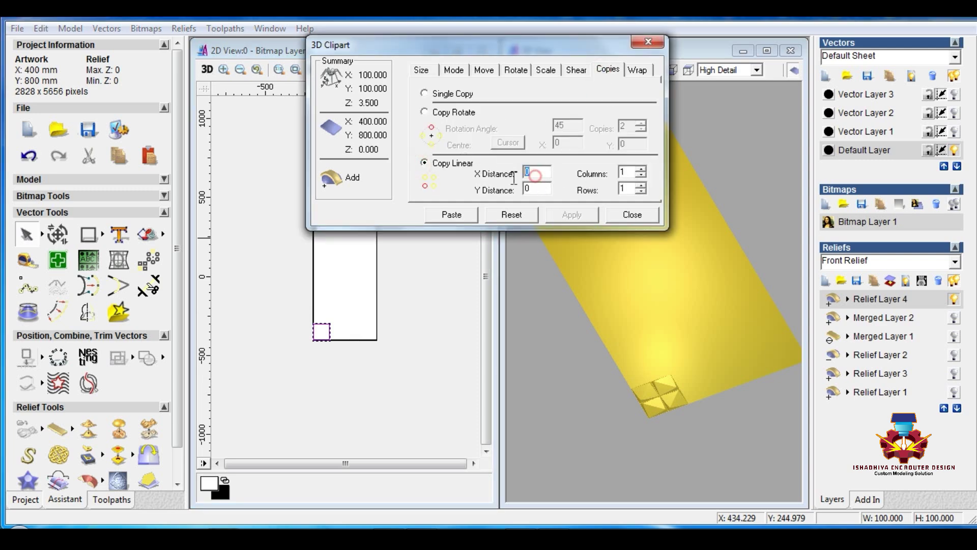
pyautogui.write('100')
pyautogui.press('Tab')
pyautogui.write('100')
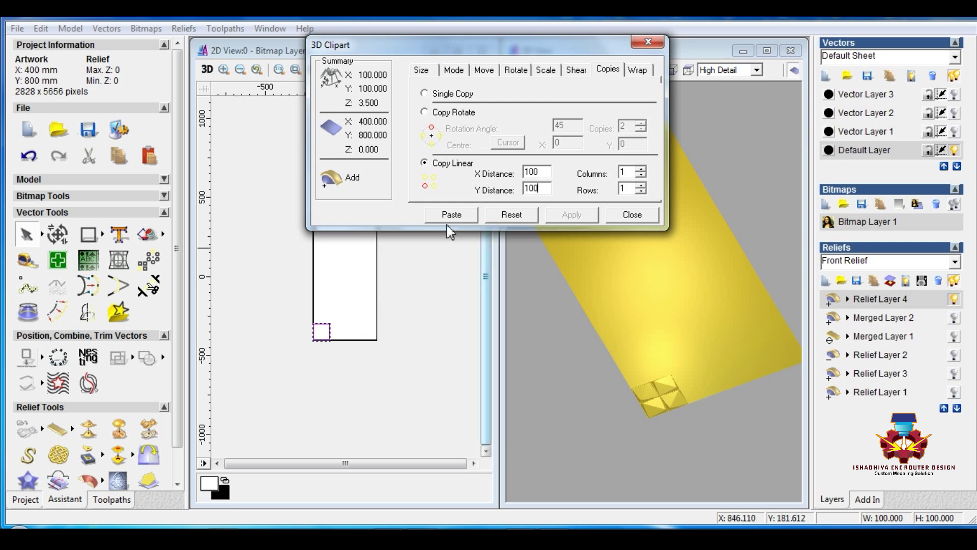
pyautogui.doubleClick(625, 173)
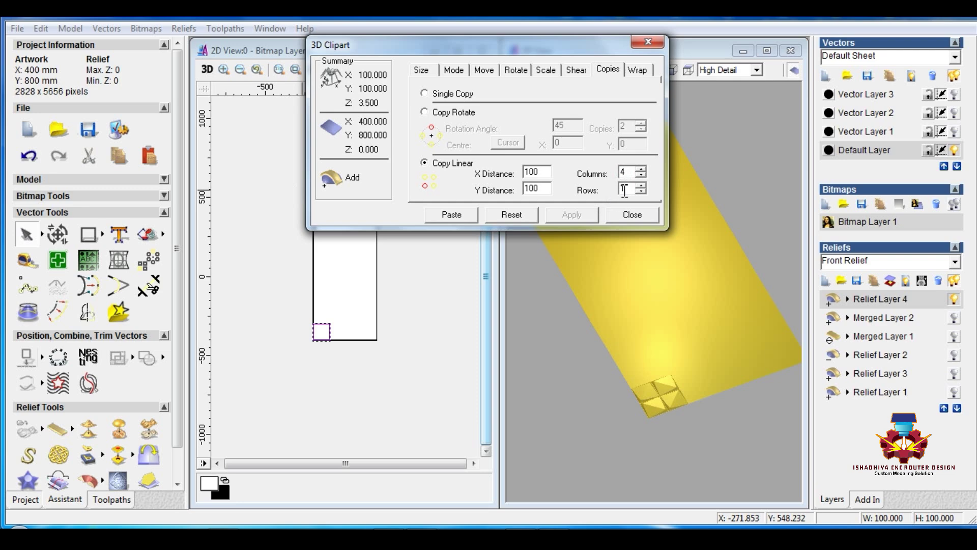
pyautogui.press('Tab')
pyautogui.write('8')
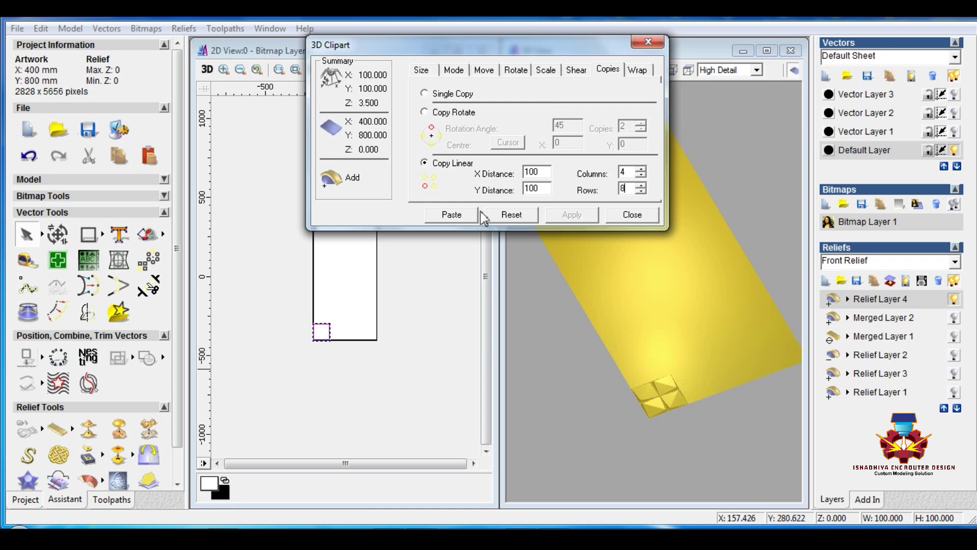
pyautogui.click(454, 218)
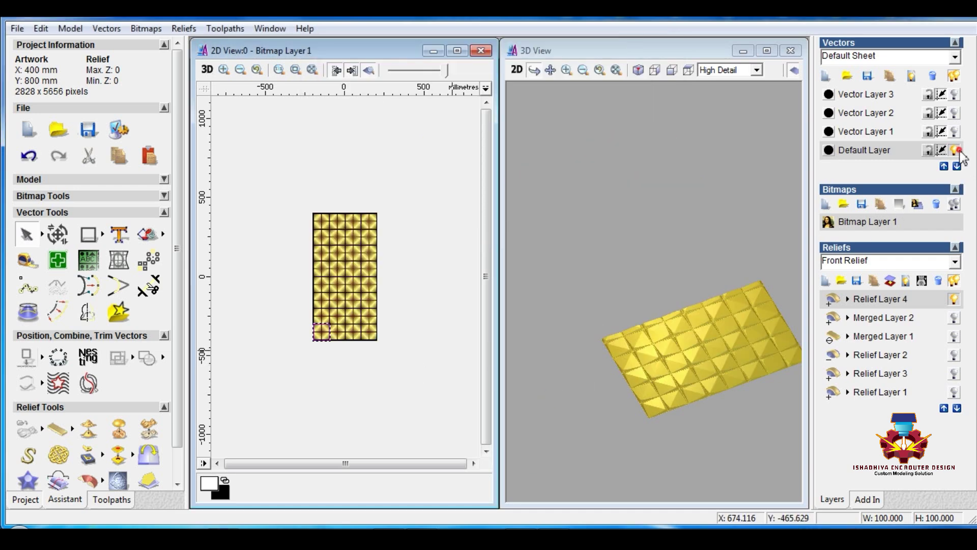
pyautogui.moveTo(621, 321); pyautogui.dragTo(585, 345)
pyautogui.moveTo(653, 319)
pyautogui.mouseDown()
pyautogui.moveTo(645, 299)
pyautogui.moveTo(645, 308)
pyautogui.mouseUp()
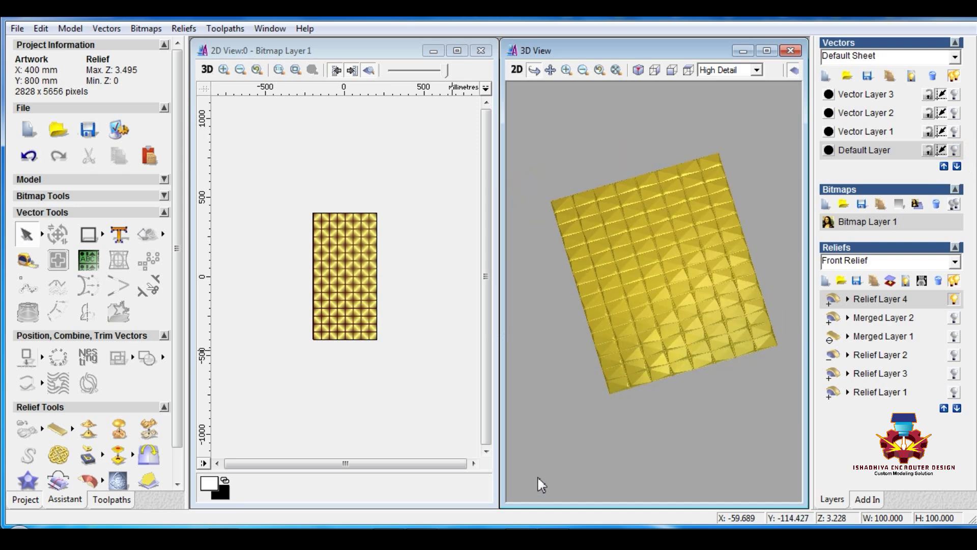
pyautogui.hotkey('ctrl', 'v')
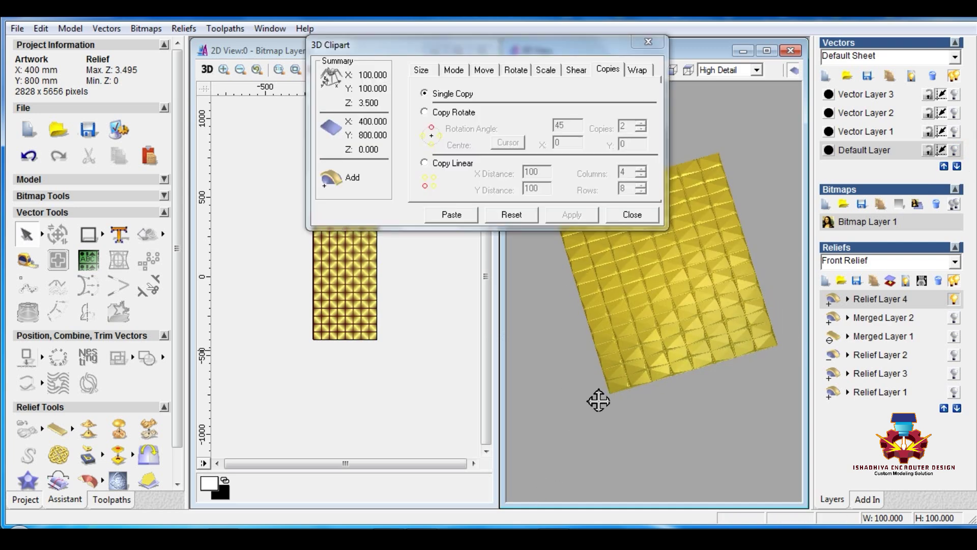
pyautogui.click(634, 215)
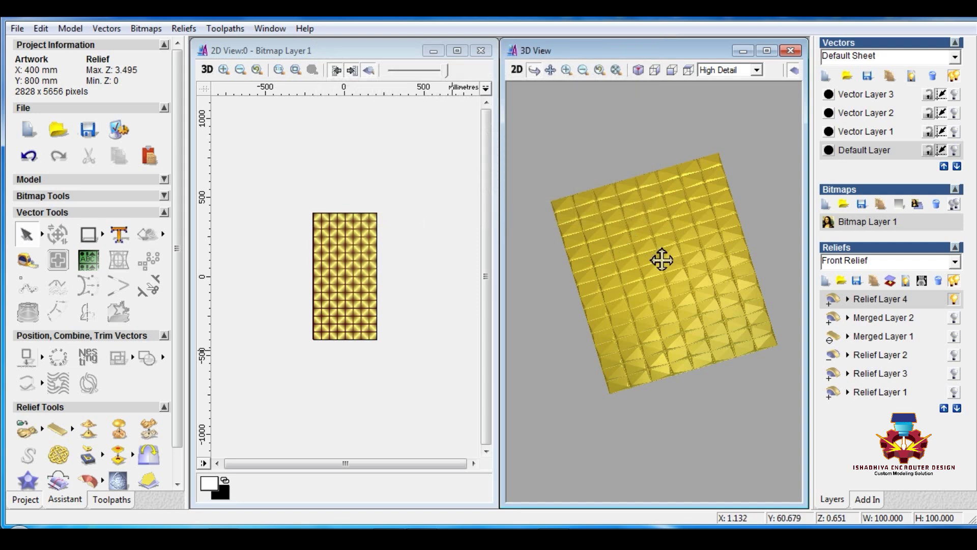
# Step: Scale the height of the whole Relief Layer 4 to 3.5 mm
pyautogui.click(164, 335)
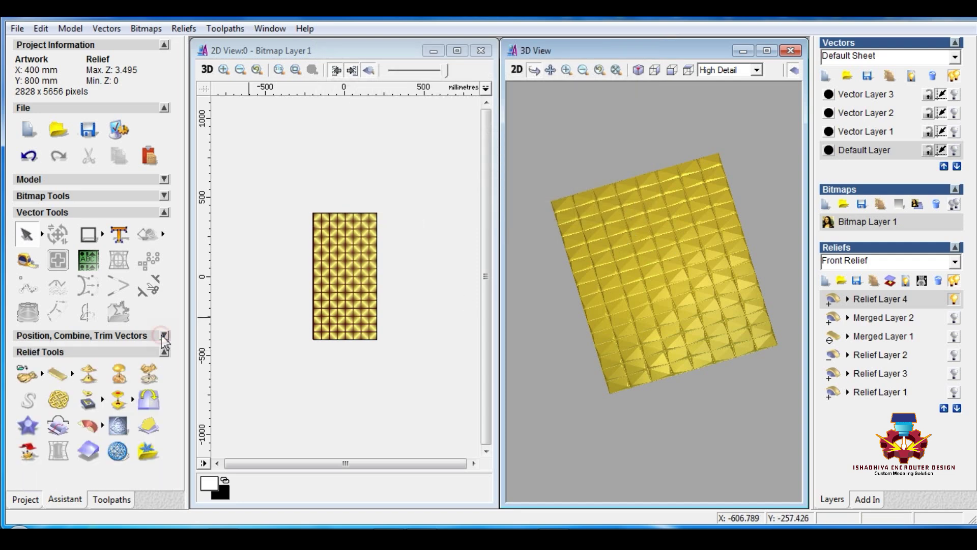
pyautogui.click(149, 373)
pyautogui.moveTo(421, 310); pyautogui.dragTo(393, 310)
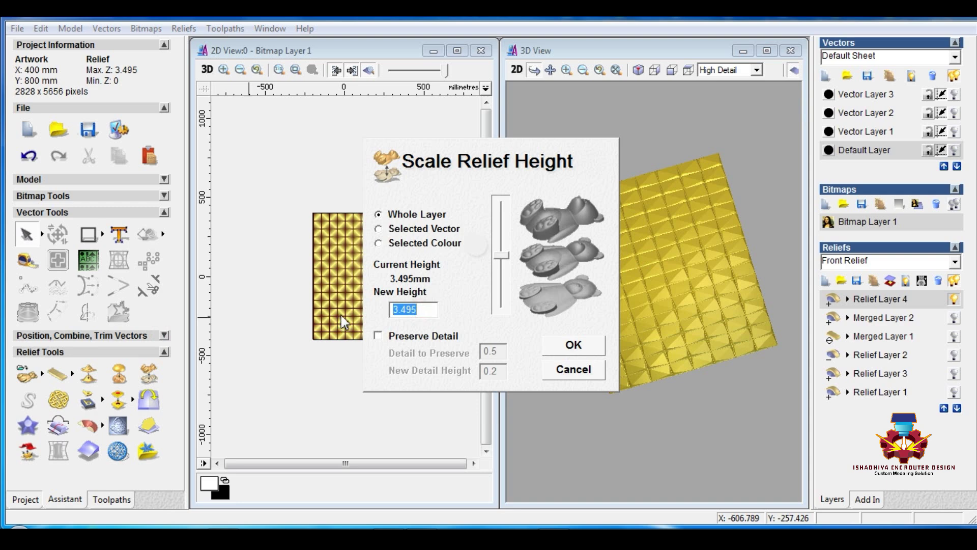
pyautogui.write('200')
pyautogui.press('Return')
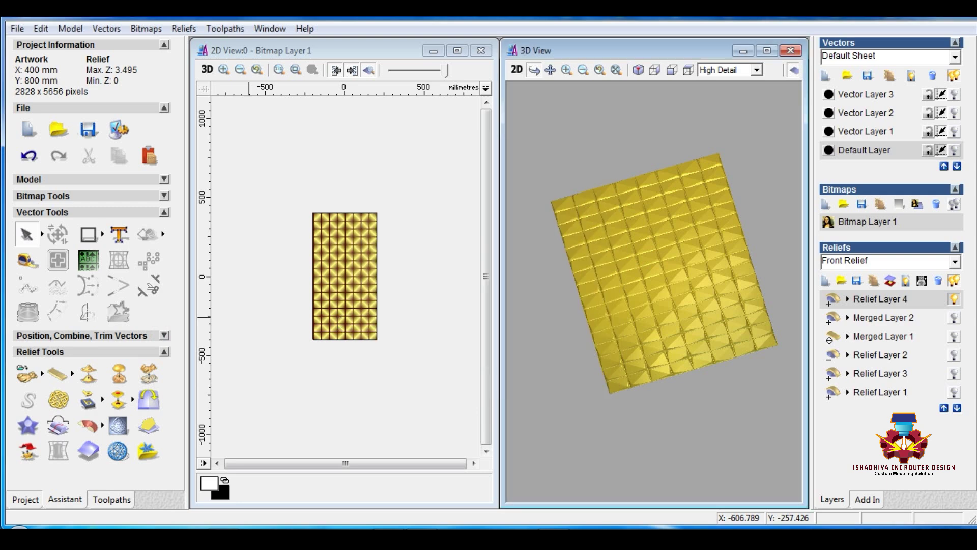
# Step: Maximize the 3D view, duplicate Relief Layer 4, and hide the original layer
pyautogui.click(767, 50)
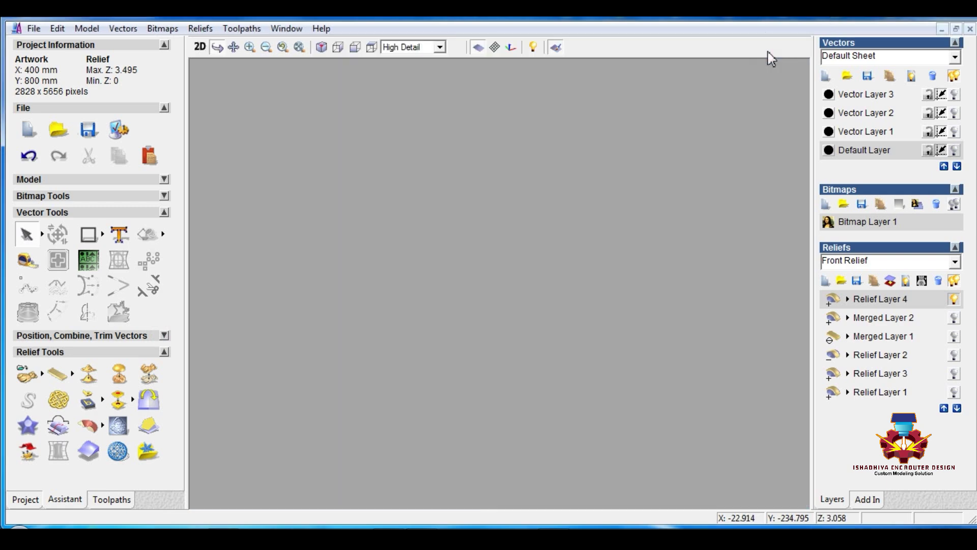
pyautogui.moveTo(507, 238); pyautogui.dragTo(506, 285)
pyautogui.scroll(5, 503, 280)
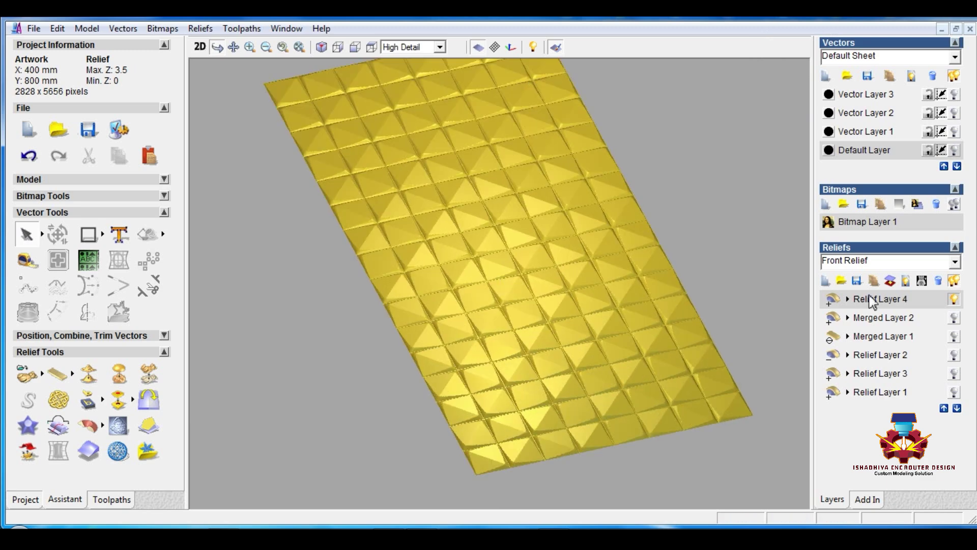
pyautogui.click(873, 283)
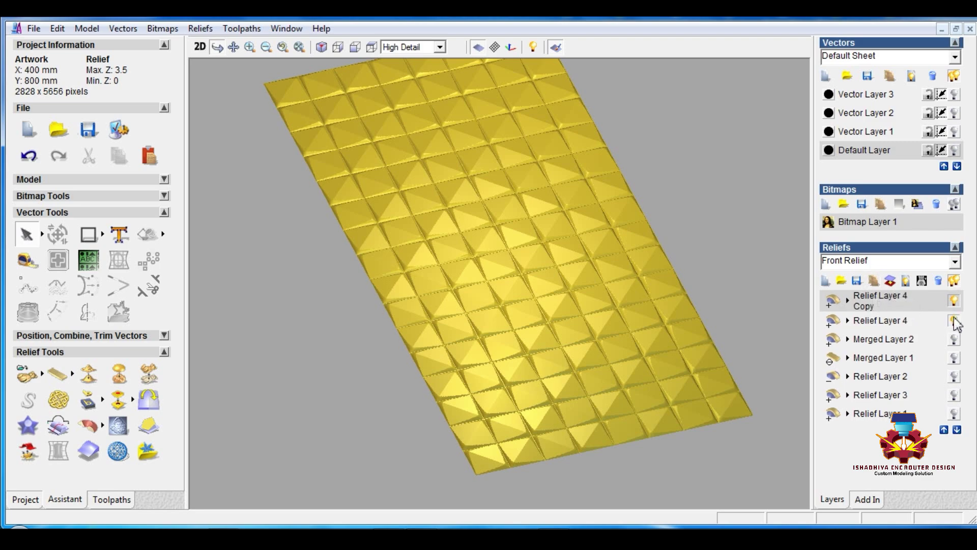
pyautogui.scroll(-3, 498, 319)
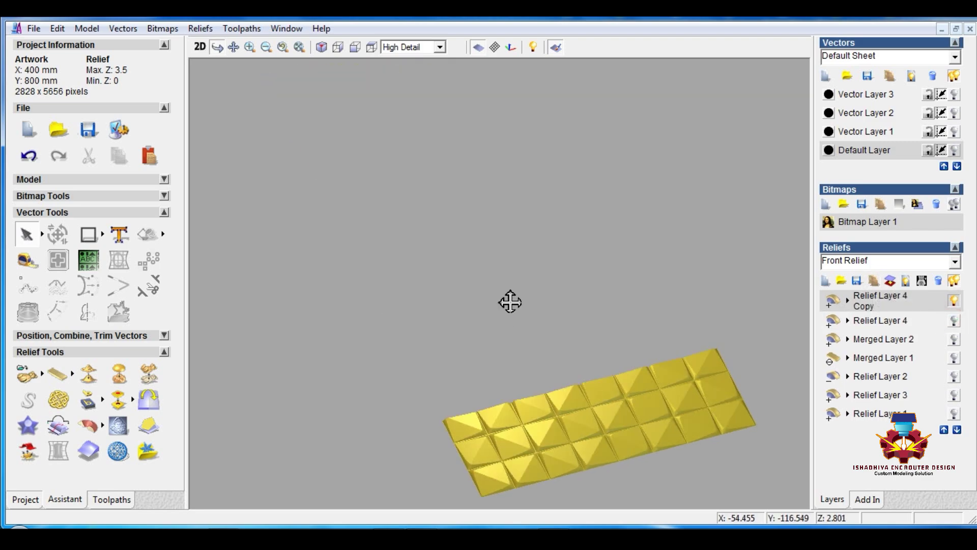
# Step: Smooth the whole copied relief layer with 4 smoothing passes
pyautogui.scroll(8, 508, 301)
pyautogui.scroll(3, 553, 250)
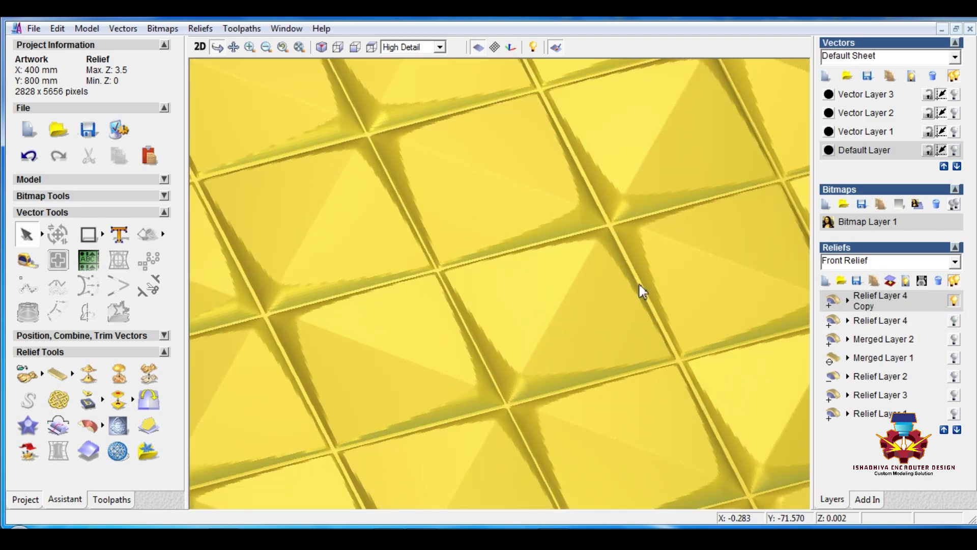
pyautogui.click(89, 374)
pyautogui.write('4')
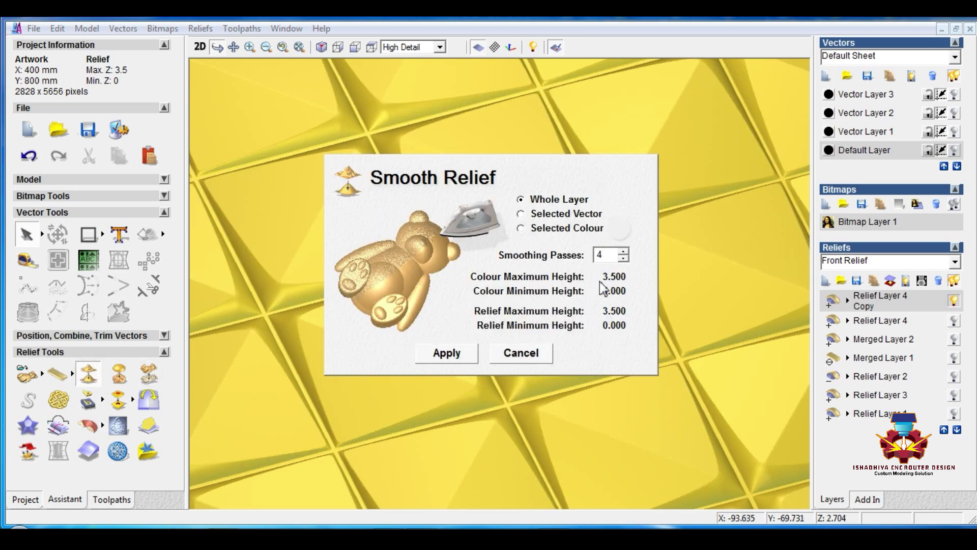
pyautogui.click(447, 353)
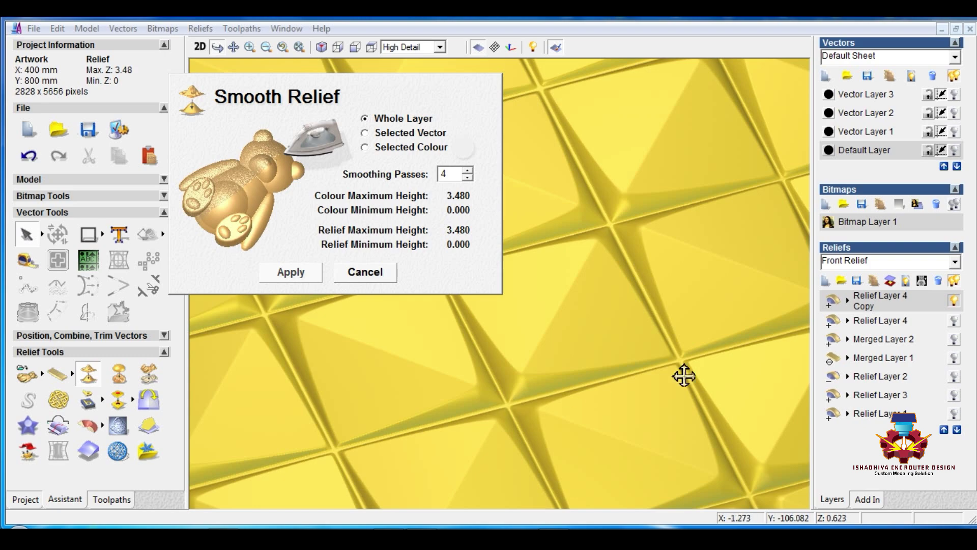
# Step: Scale the height of the whole Relief Layer 4 Copy to 4 mm
pyautogui.click(368, 279)
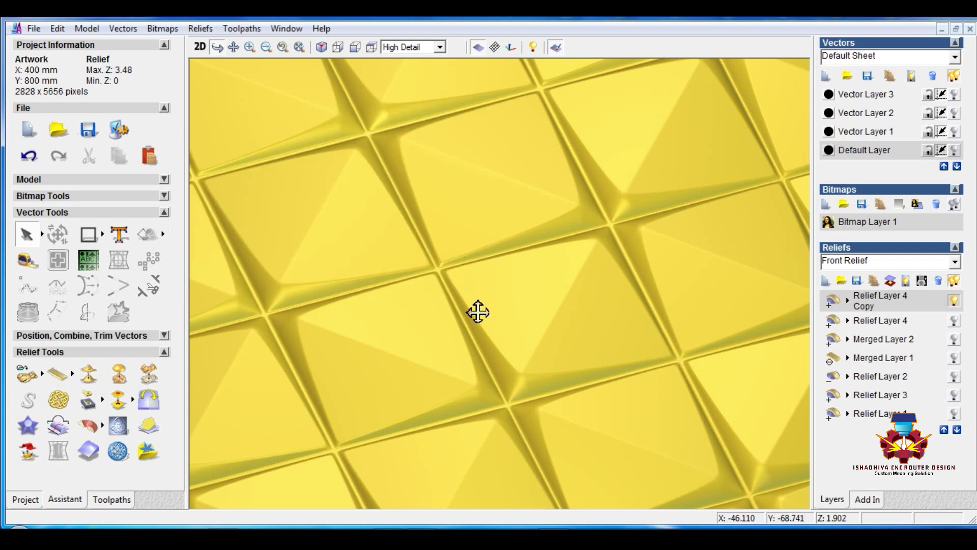
pyautogui.scroll(-5, 476, 312)
pyautogui.scroll(-2, 472, 304)
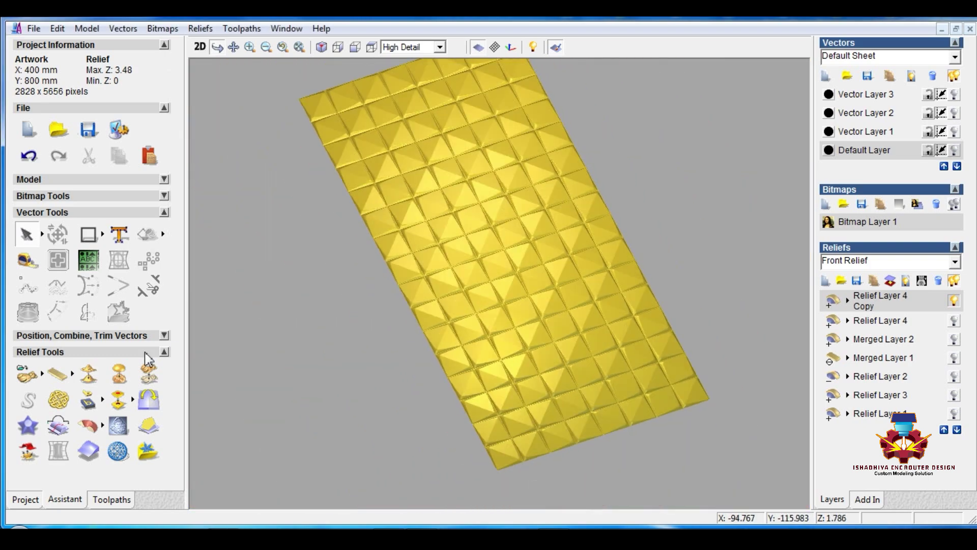
pyautogui.click(149, 376)
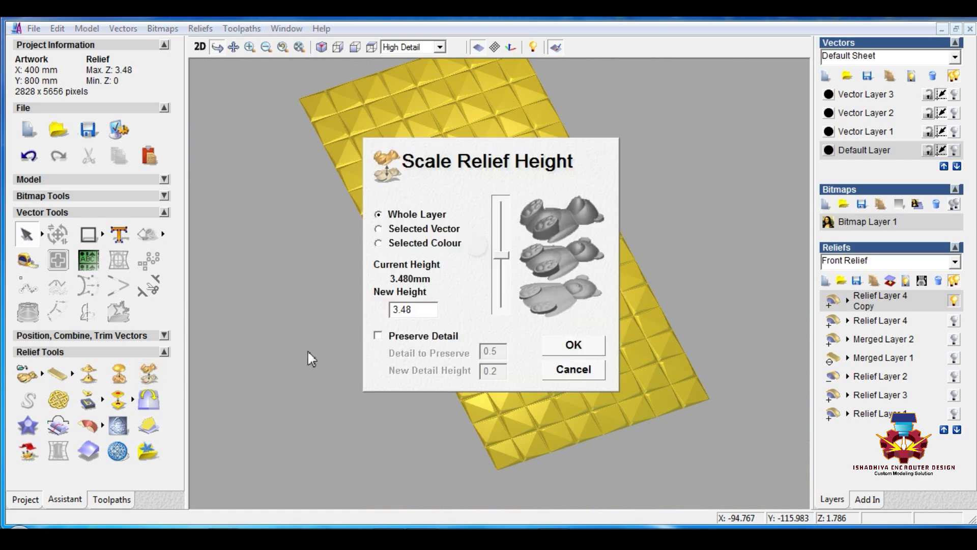
pyautogui.moveTo(413, 309); pyautogui.dragTo(349, 312)
pyautogui.press('Return')
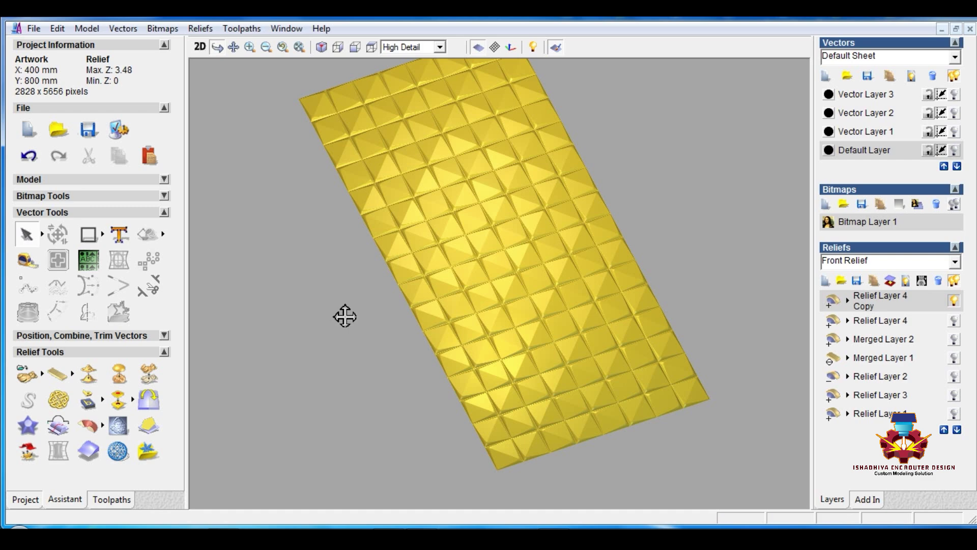
pyautogui.scroll(5, 554, 330)
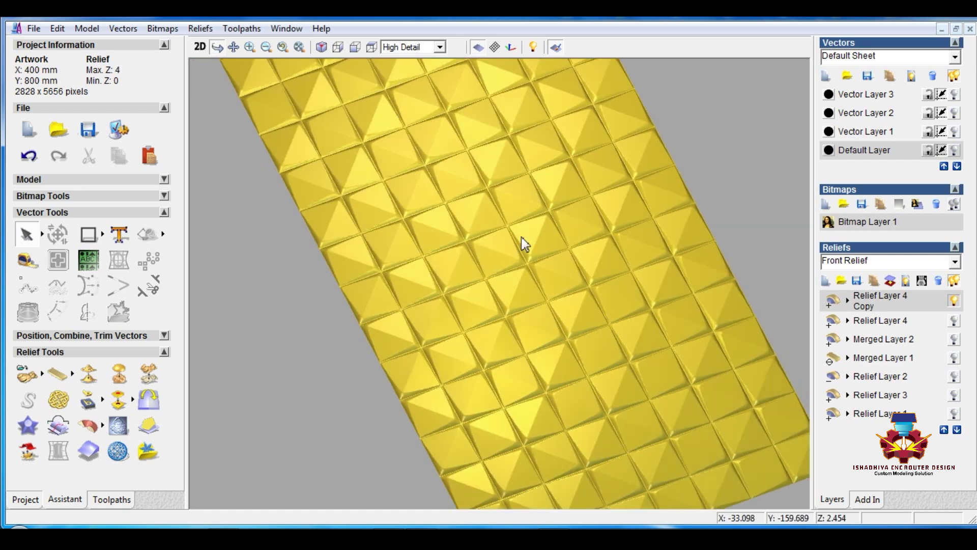
pyautogui.moveTo(524, 245); pyautogui.dragTo(469, 182)
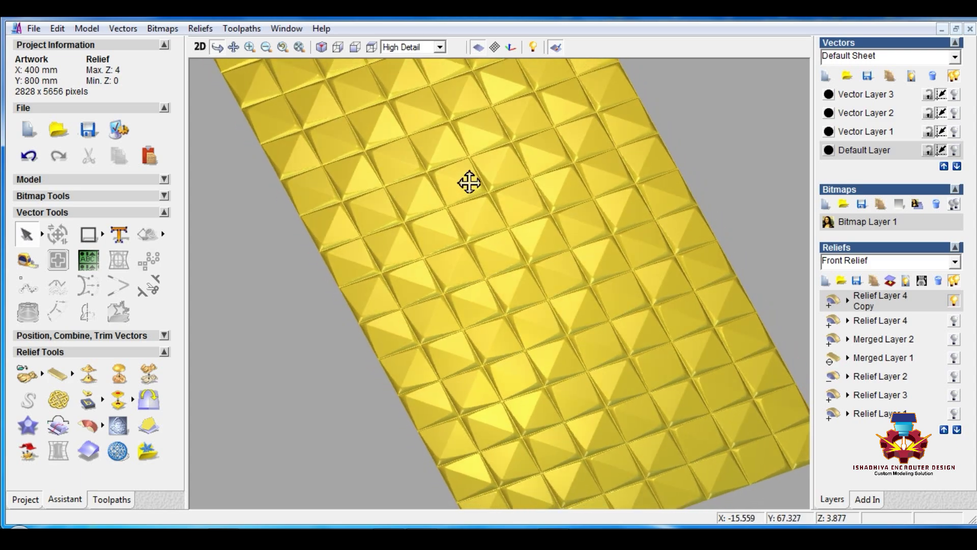
# Step: Add a new relief layer with Relief Layer 4 Copy hidden, and load the 100x100 relief clipart from the Desktop library
pyautogui.click(824, 282)
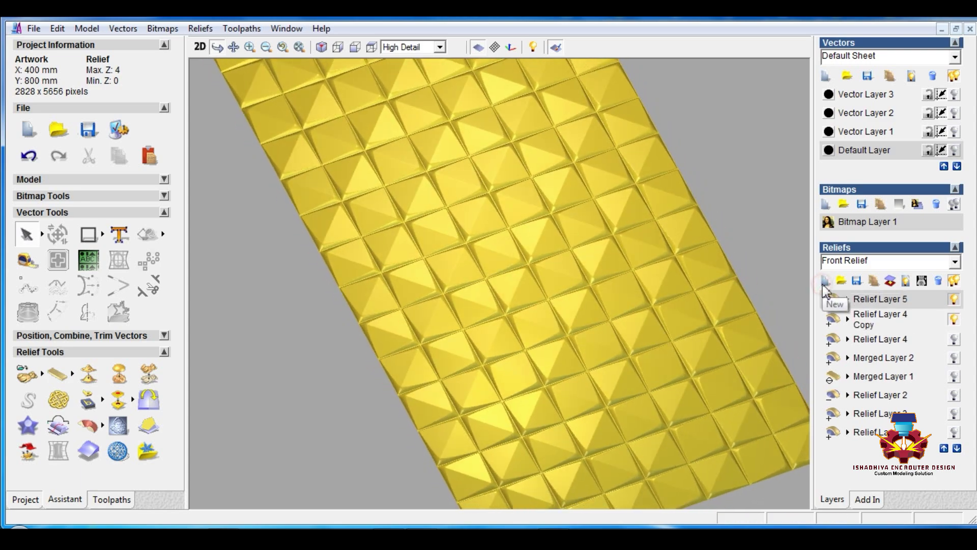
pyautogui.click(954, 320)
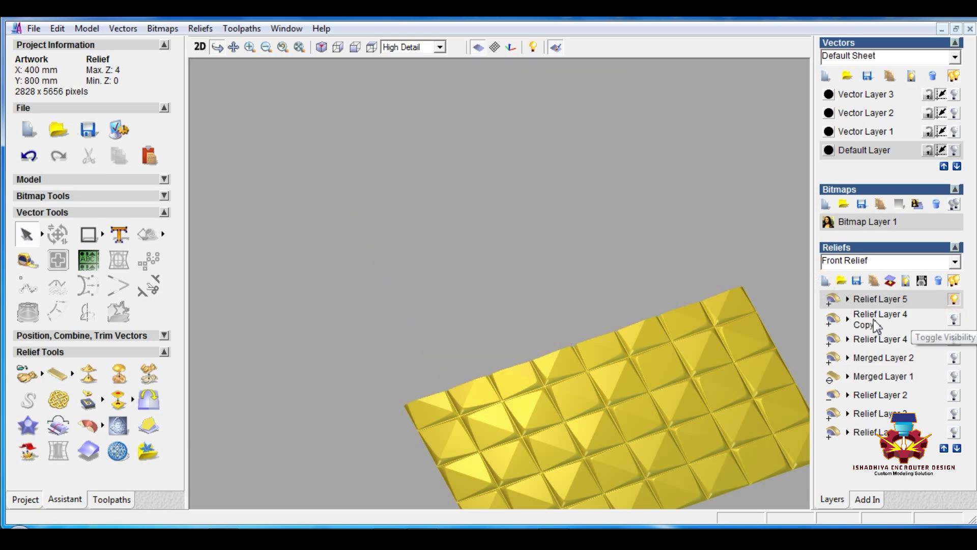
pyautogui.click(146, 450)
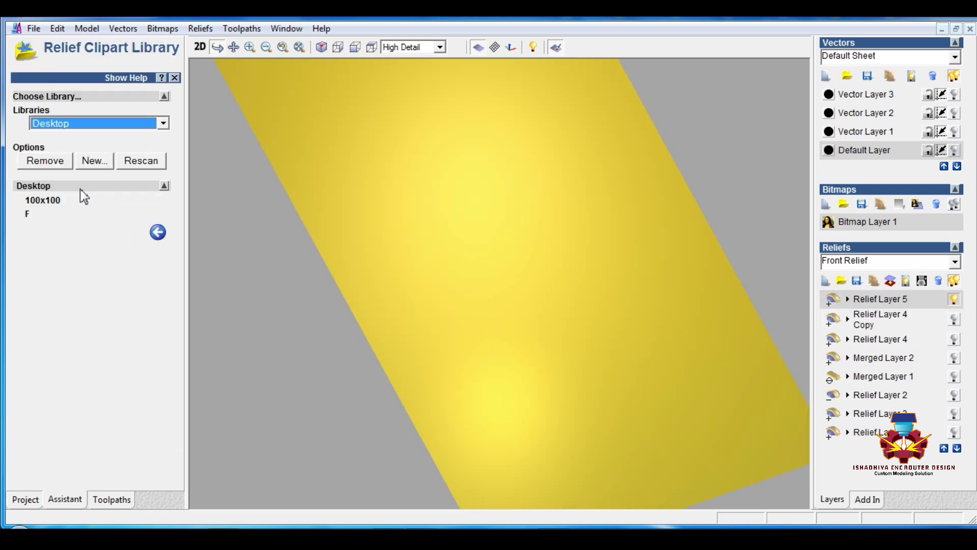
pyautogui.doubleClick(60, 200)
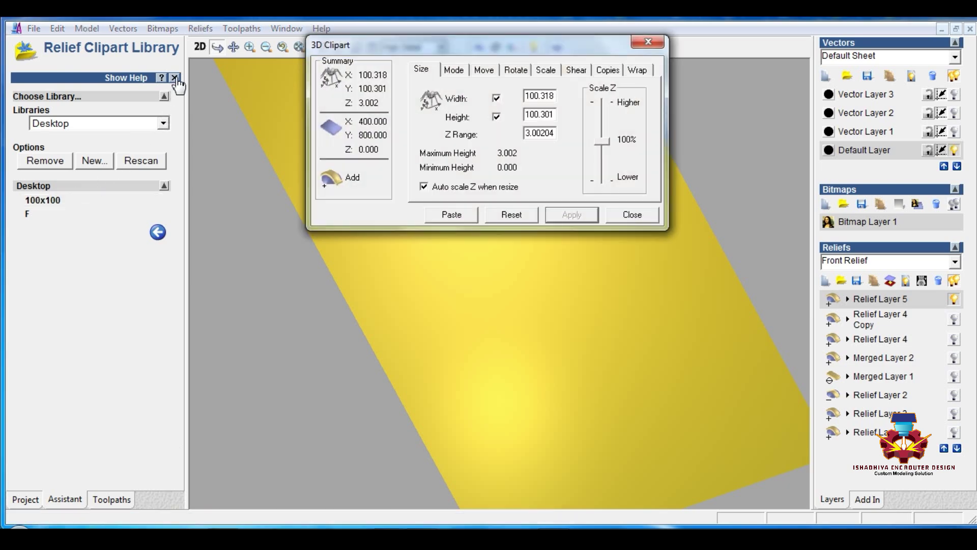
pyautogui.click(175, 78)
# Step: Resize the clipart to 200 mm wide and 200 mm high with a Z range of 6 mm
pyautogui.doubleClick(527, 96)
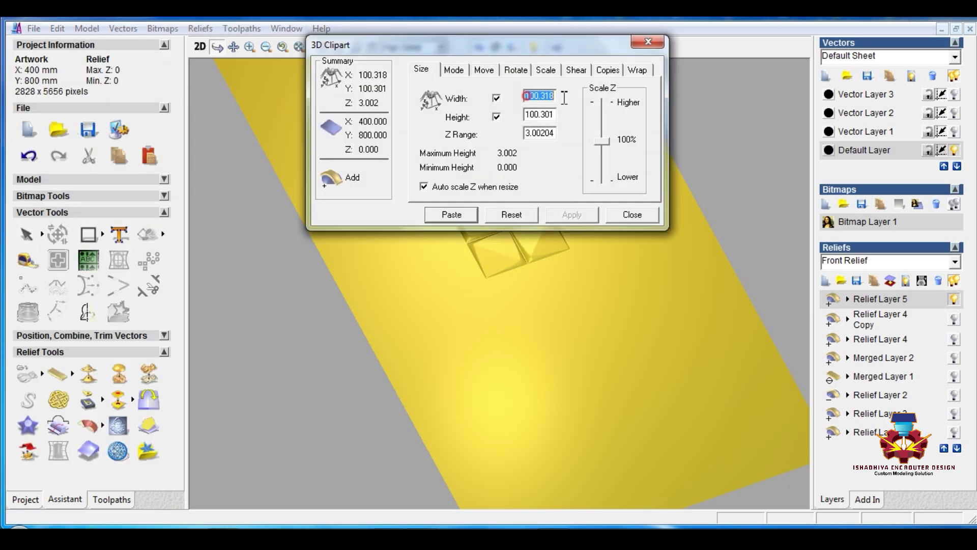
pyautogui.write('200')
pyautogui.doubleClick(532, 115)
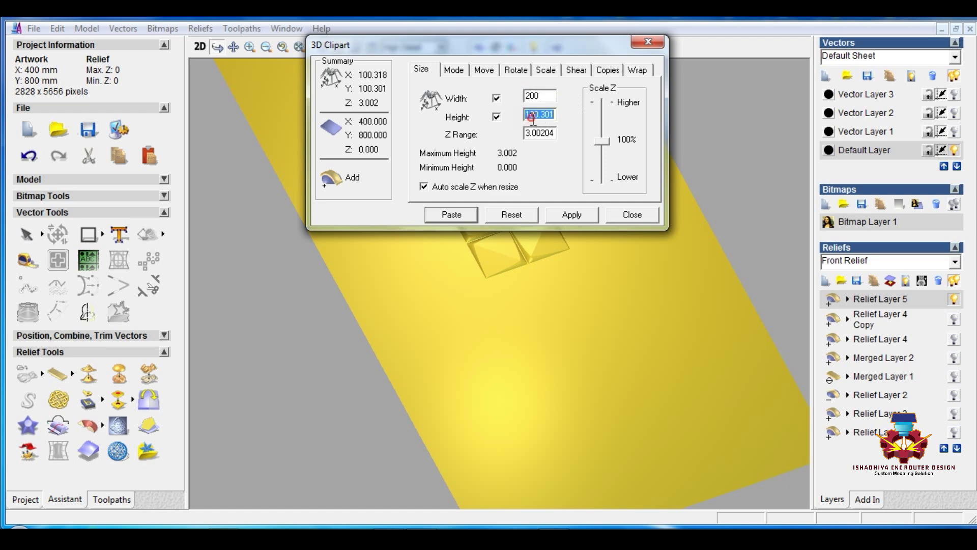
pyautogui.write('200')
pyautogui.doubleClick(528, 133)
pyautogui.write('6')
pyautogui.click(572, 214)
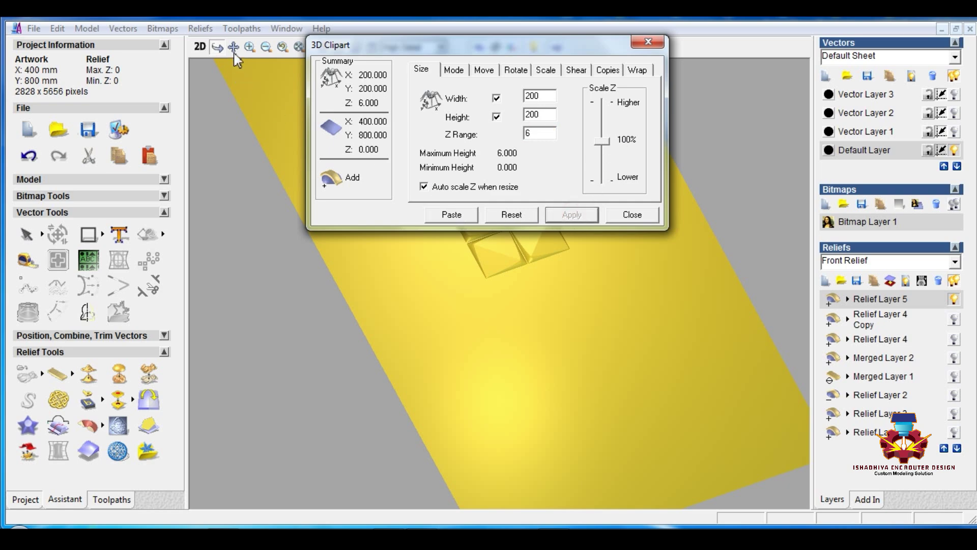
# Step: Tile the 3D and 2D views vertically
pyautogui.moveTo(384, 49); pyautogui.dragTo(447, 67)
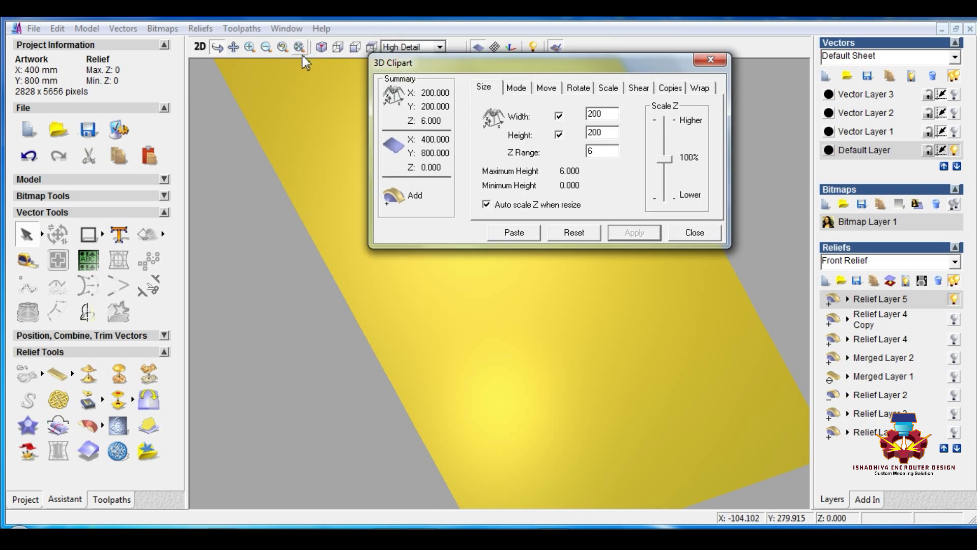
pyautogui.click(287, 28)
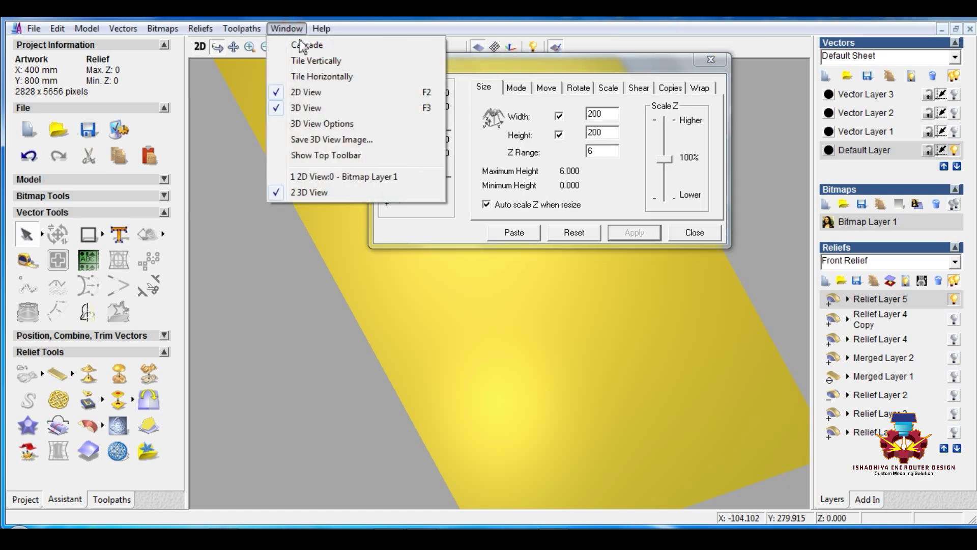
pyautogui.click(300, 62)
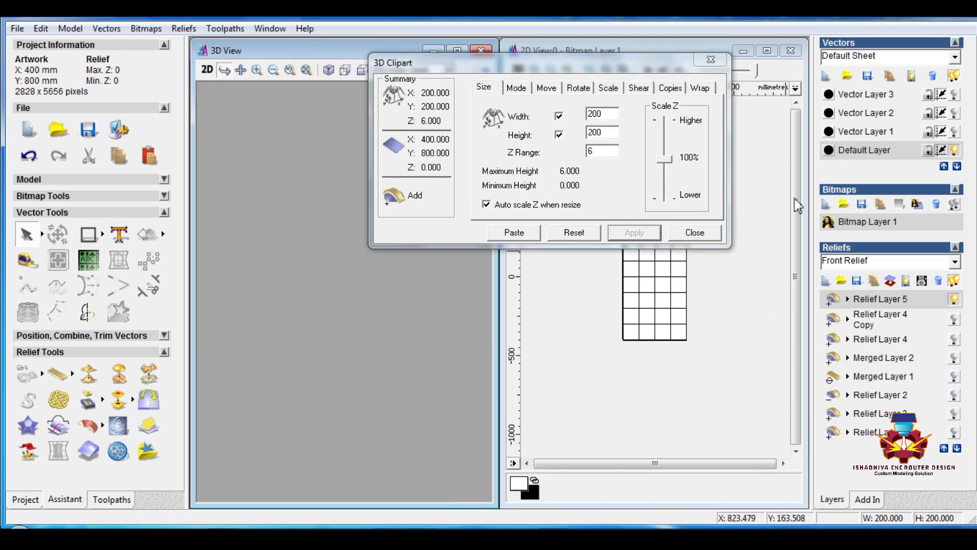
# Step: Delete the old grid vector covering the panel in the 2D view
pyautogui.click(610, 334)
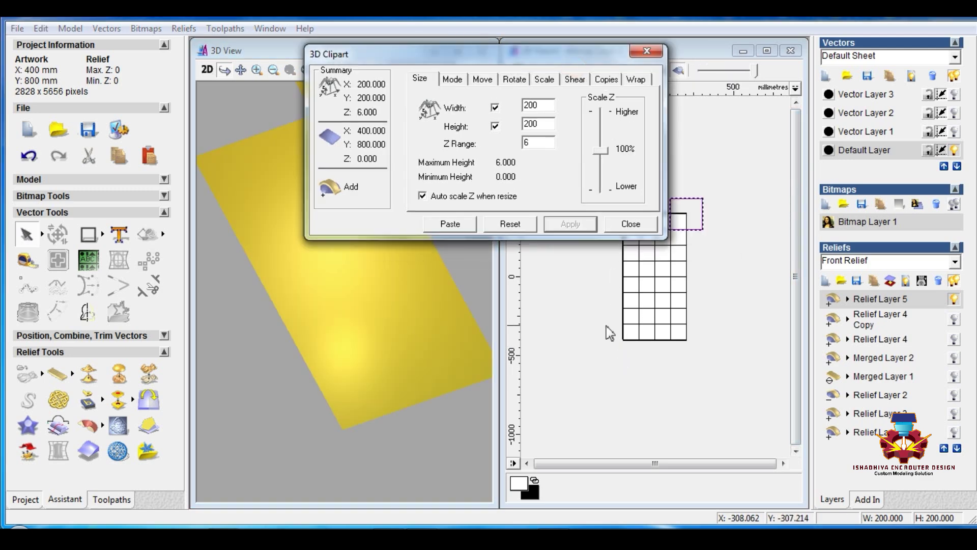
pyautogui.click(610, 333)
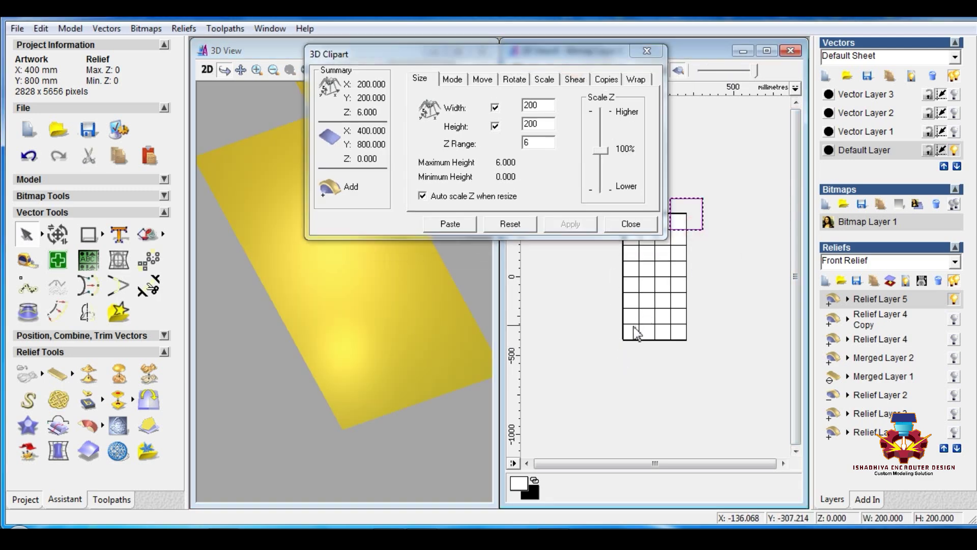
pyautogui.click(623, 333)
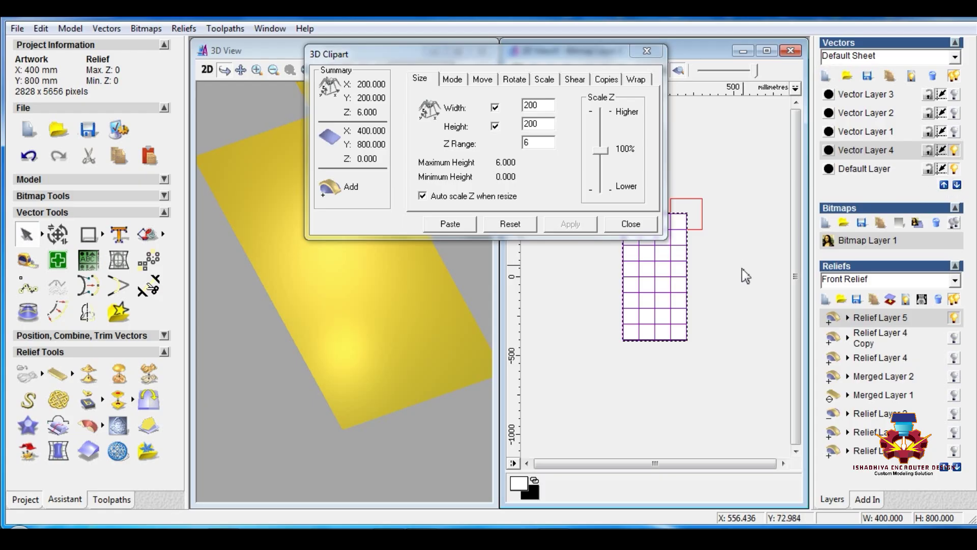
pyautogui.click(731, 301)
pyautogui.click(664, 293)
pyautogui.press('Delete')
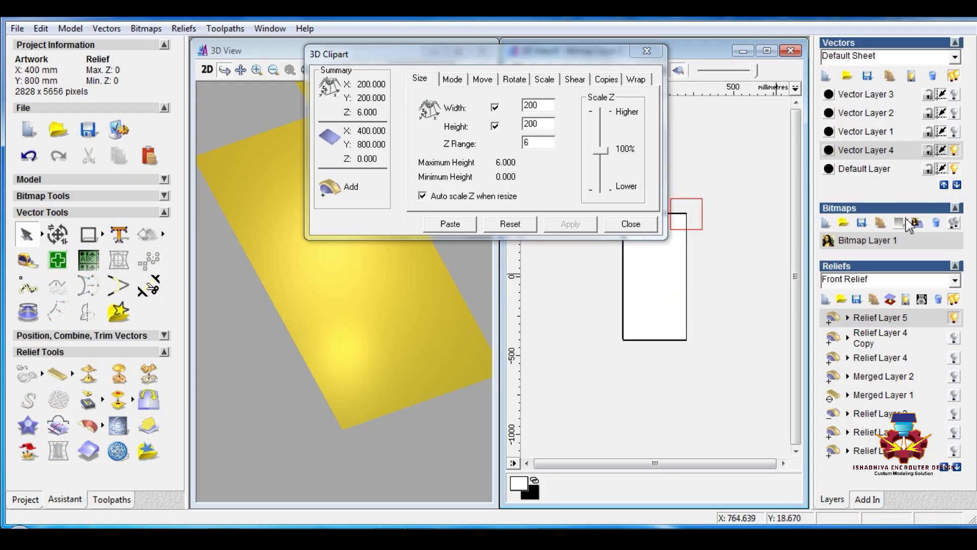
# Step: Align the clipart's outline with the bottom and left edges of the 400 by 800 mm panel border
pyautogui.click(698, 231)
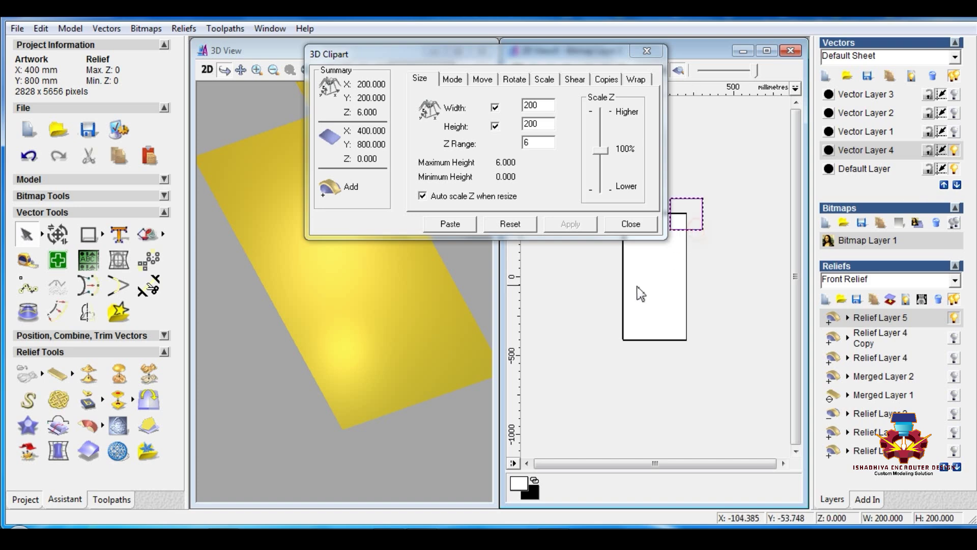
pyautogui.keyDown('shift'); pyautogui.click(623, 305); pyautogui.keyUp('shift')
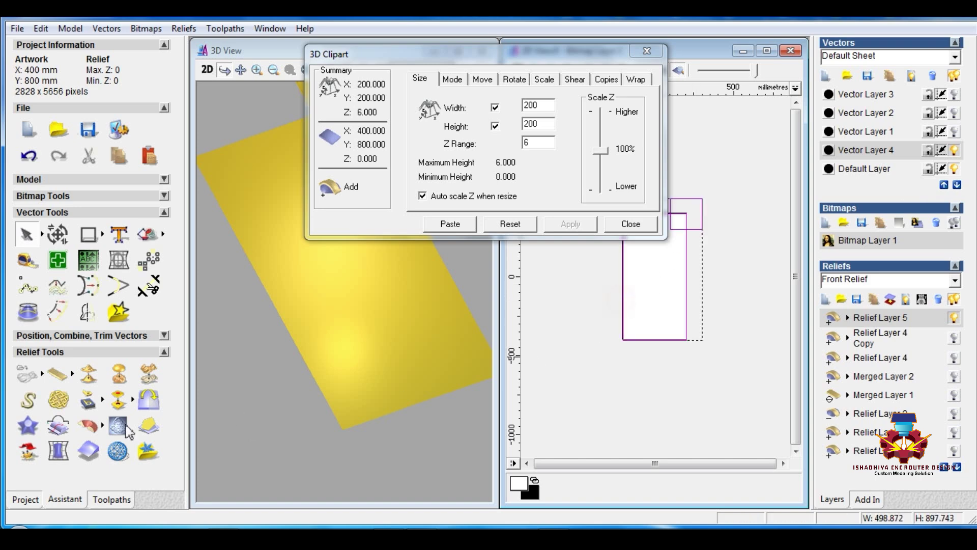
pyautogui.click(164, 335)
pyautogui.click(42, 356)
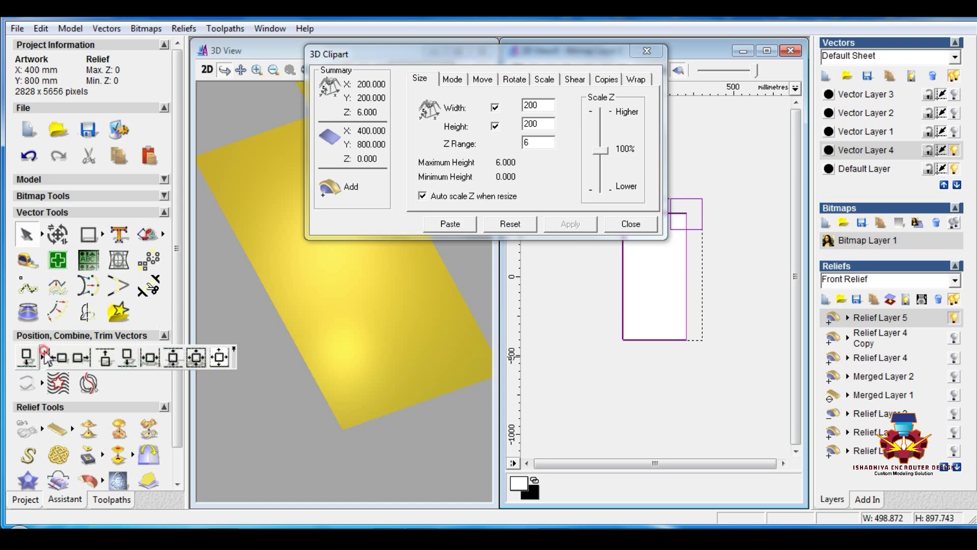
pyautogui.click(128, 359)
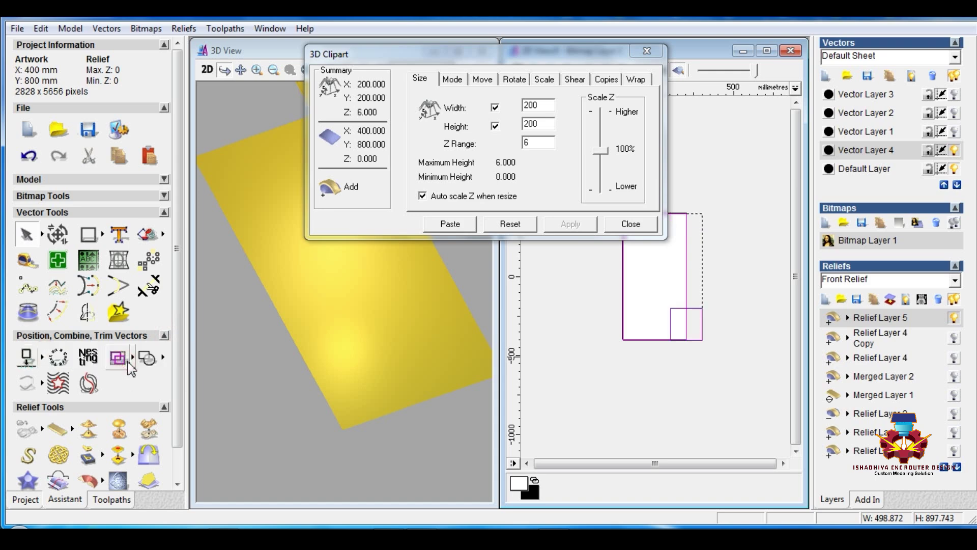
pyautogui.click(42, 356)
pyautogui.click(54, 357)
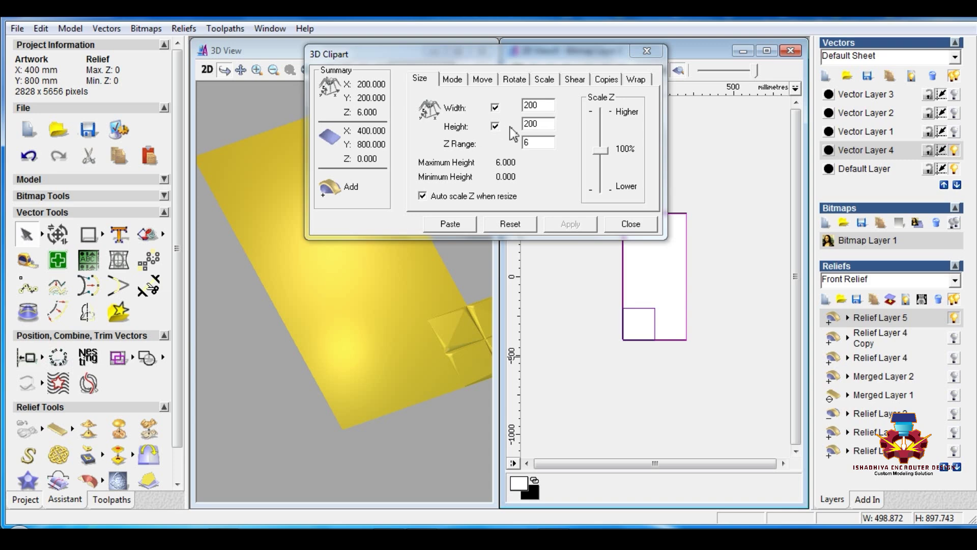
# Step: Paste the clipart as a linear array of 4 columns and 6 rows, spaced 200 mm in X and Y
pyautogui.click(605, 80)
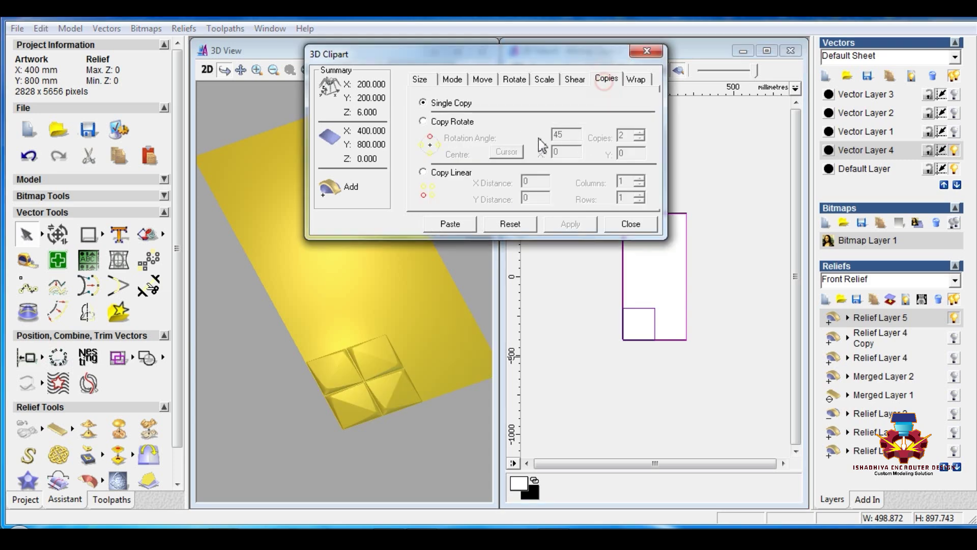
pyautogui.click(423, 172)
pyautogui.click(532, 198)
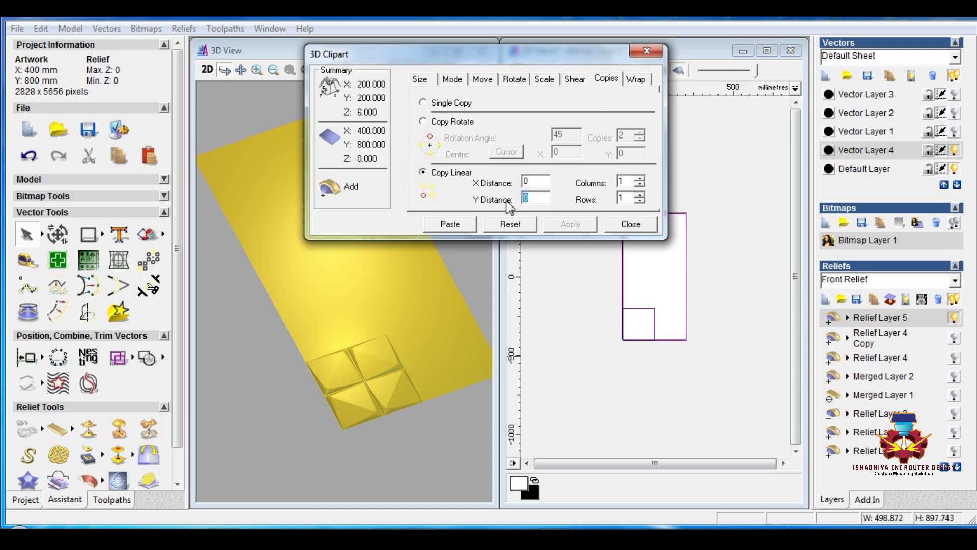
pyautogui.write('200')
pyautogui.click(533, 181)
pyautogui.write('200')
pyautogui.press('Tab')
pyautogui.write('4')
pyautogui.doubleClick(626, 199)
pyautogui.write('6')
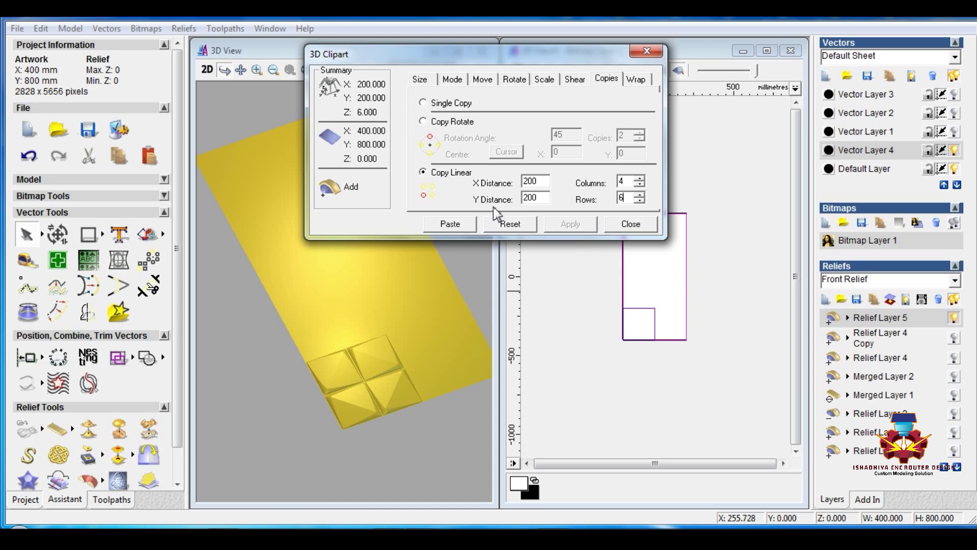
pyautogui.click(460, 227)
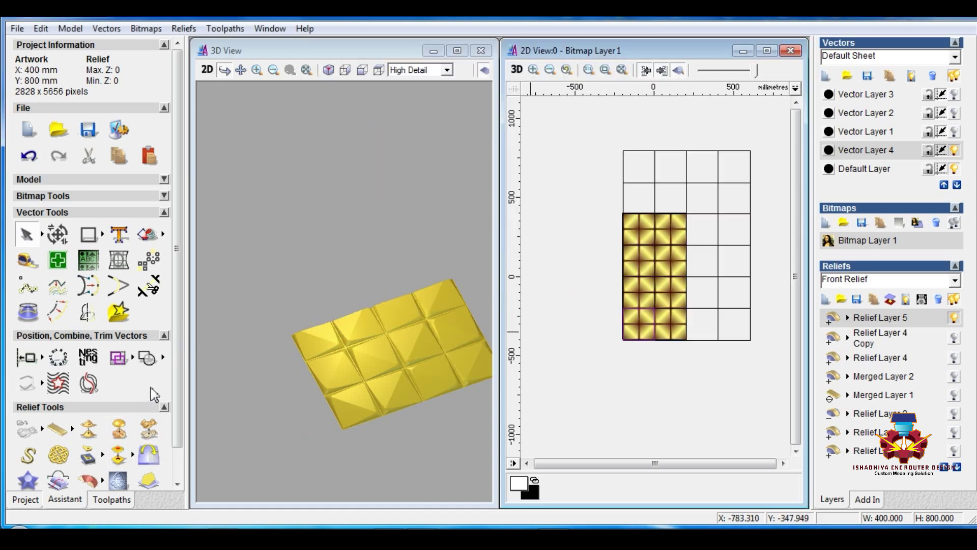
# Step: Close the 3D clipart settings and delete the leftover array grid vector extending beyond the panel
pyautogui.click(89, 429)
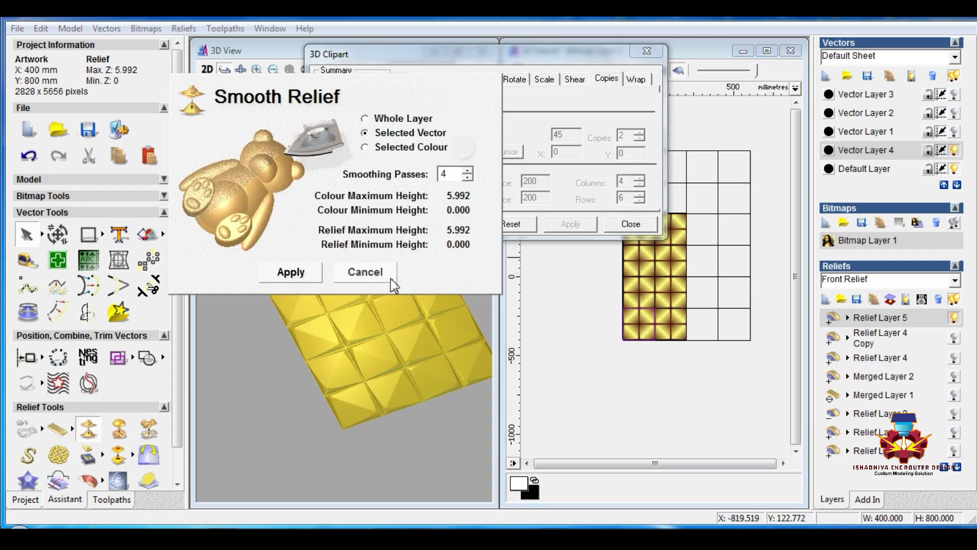
pyautogui.click(631, 224)
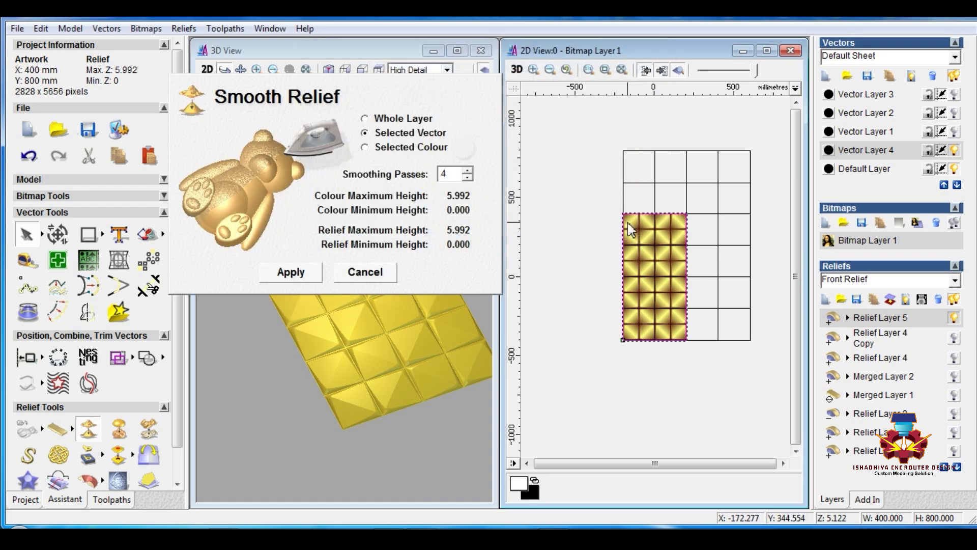
pyautogui.click(375, 275)
pyautogui.click(717, 172)
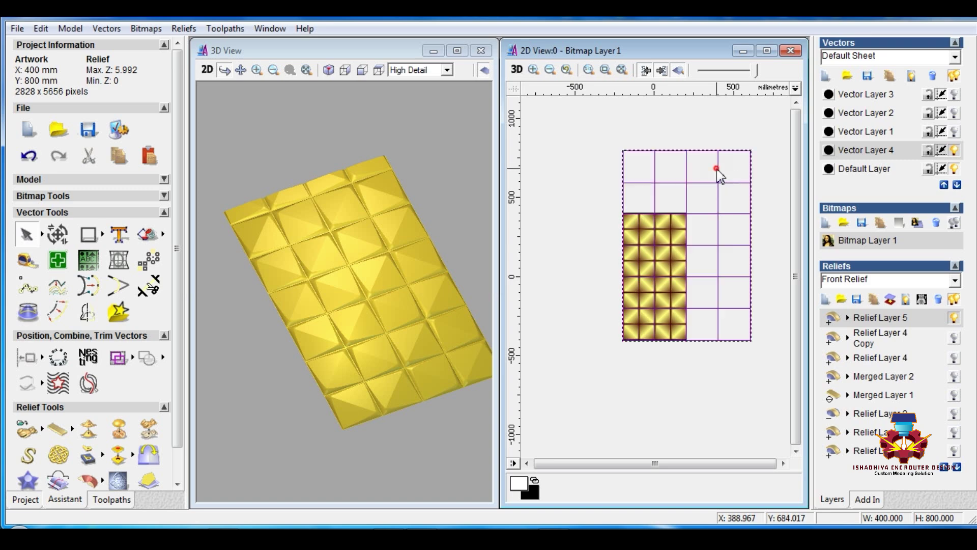
pyautogui.rightClick(720, 181)
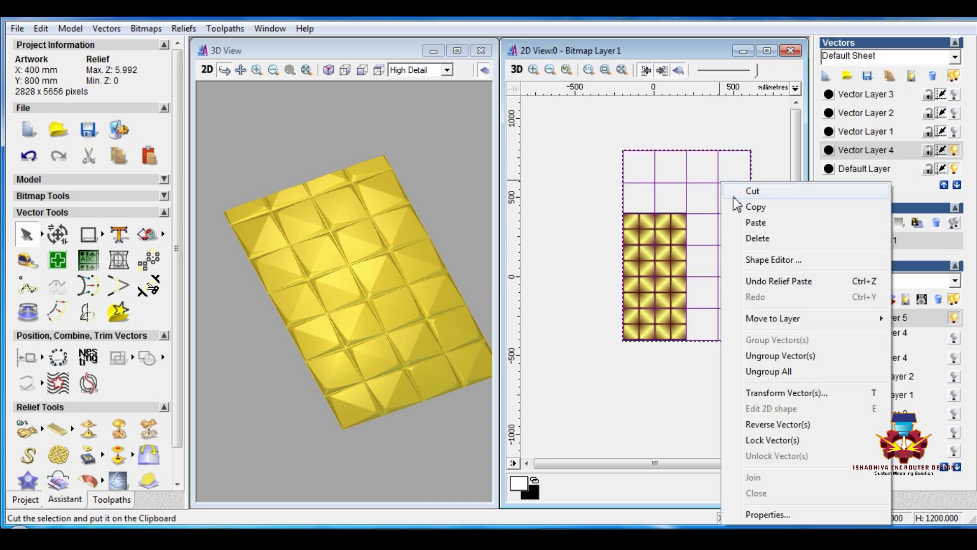
pyautogui.click(757, 238)
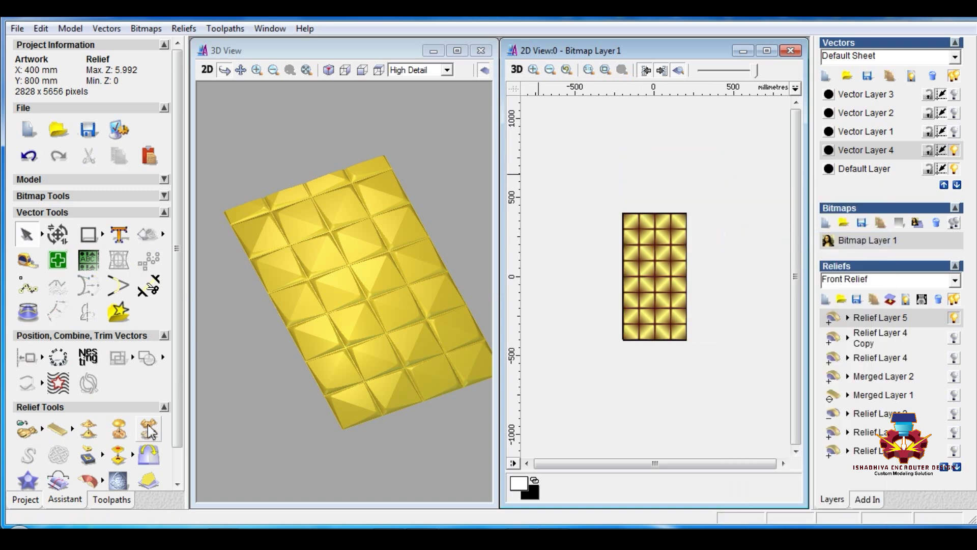
pyautogui.click(164, 335)
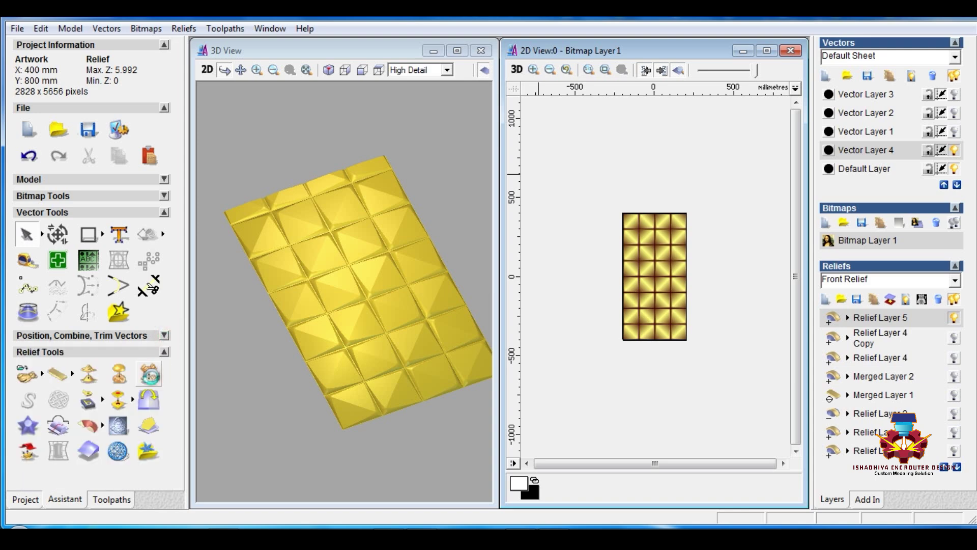
# Step: Scale the whole of Relief Layer 5 to a new height of 6 mm
pyautogui.click(150, 374)
pyautogui.doubleClick(414, 309)
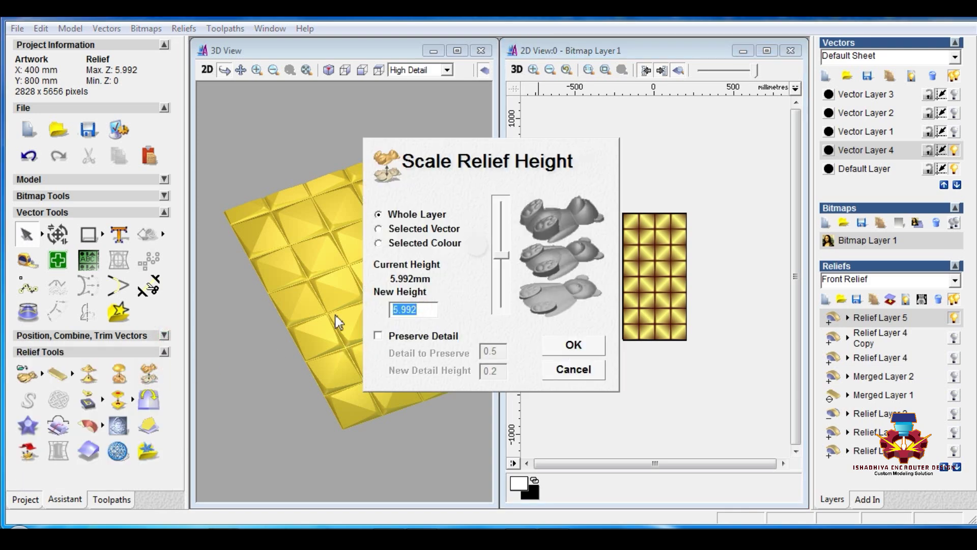
pyautogui.write('3')
pyautogui.press('Return')
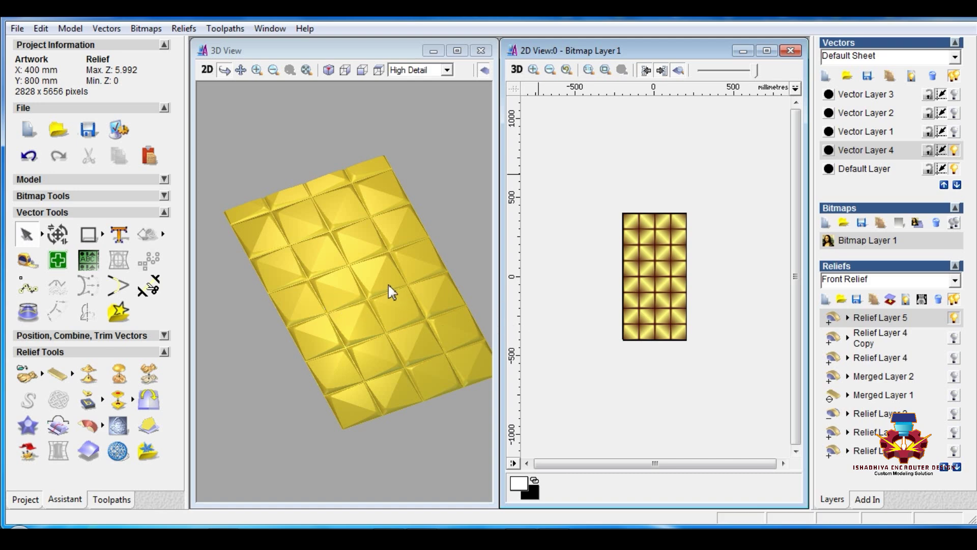
pyautogui.moveTo(389, 285); pyautogui.dragTo(379, 344)
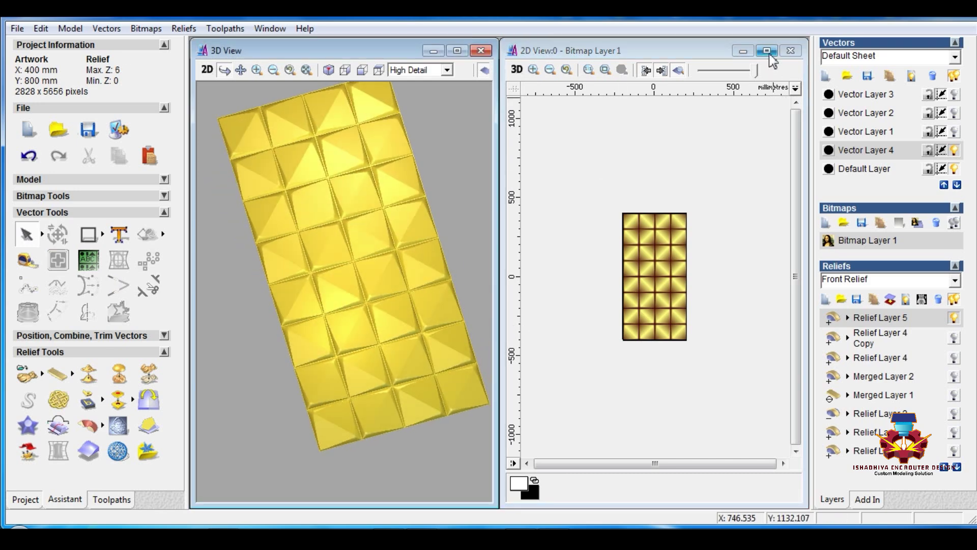
# Step: Maximize the 3D view and examine the large-pyramid relief on the full panel
pyautogui.click(458, 51)
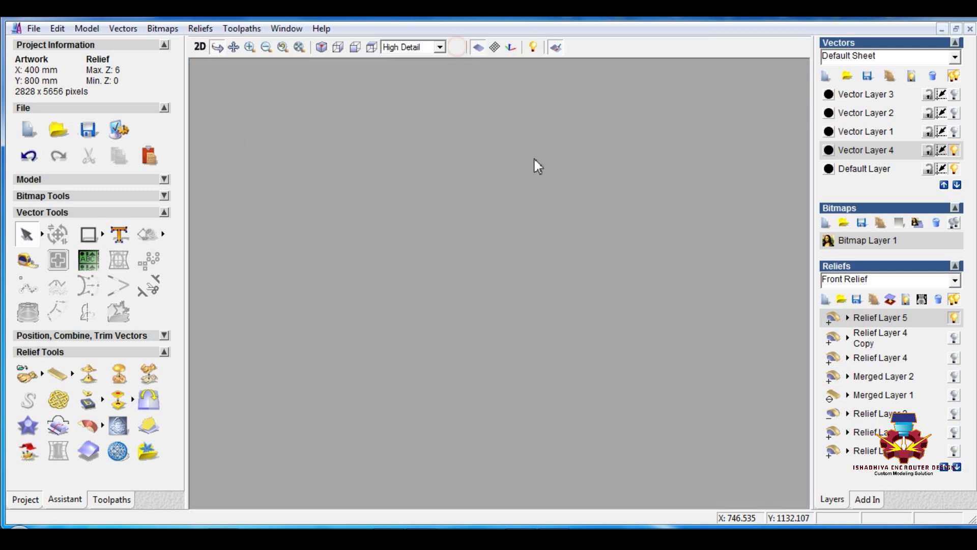
pyautogui.moveTo(534, 164); pyautogui.dragTo(487, 321)
pyautogui.scroll(2, 487, 324)
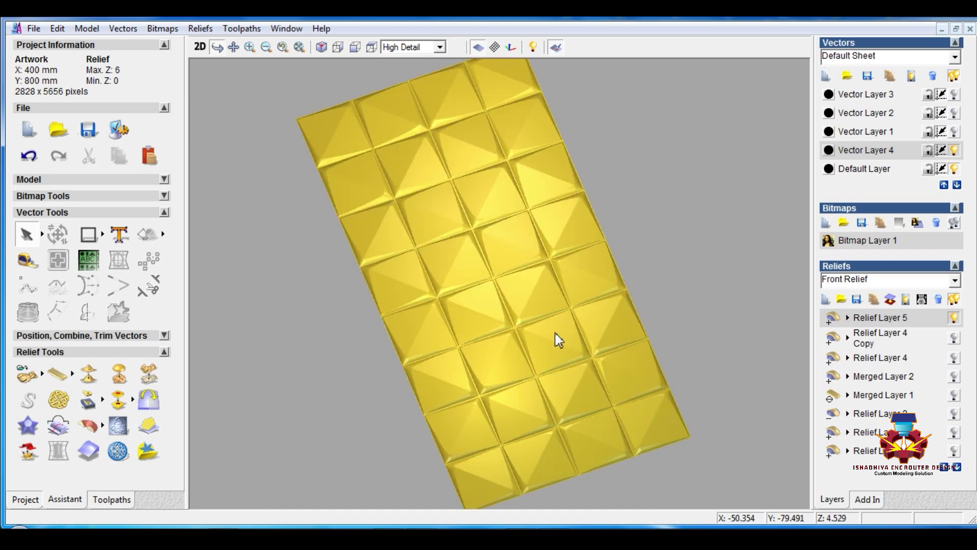
pyautogui.scroll(-2, 576, 338)
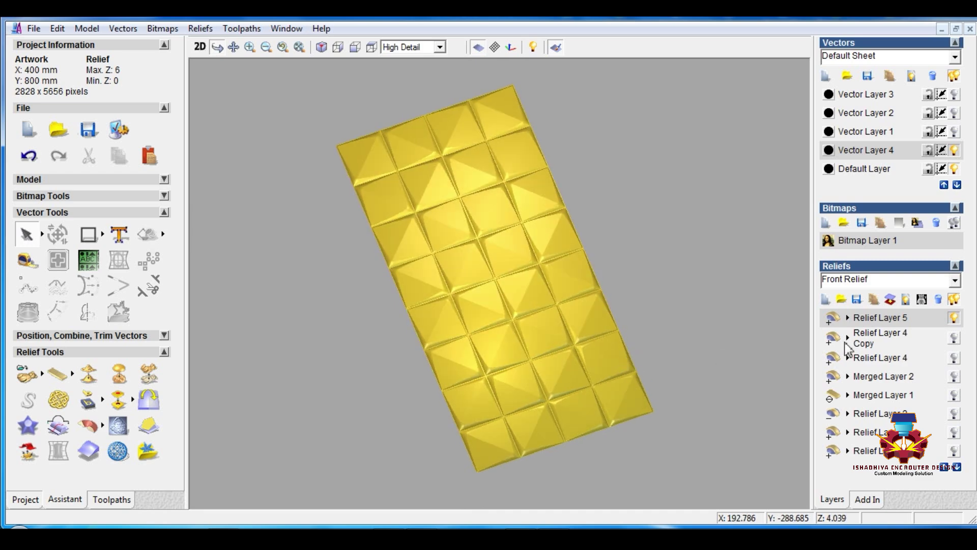
# Step: Show Relief Layer 4 Copy in place of Relief Layer 5 and make the copy the active layer
pyautogui.click(954, 338)
pyautogui.click(956, 320)
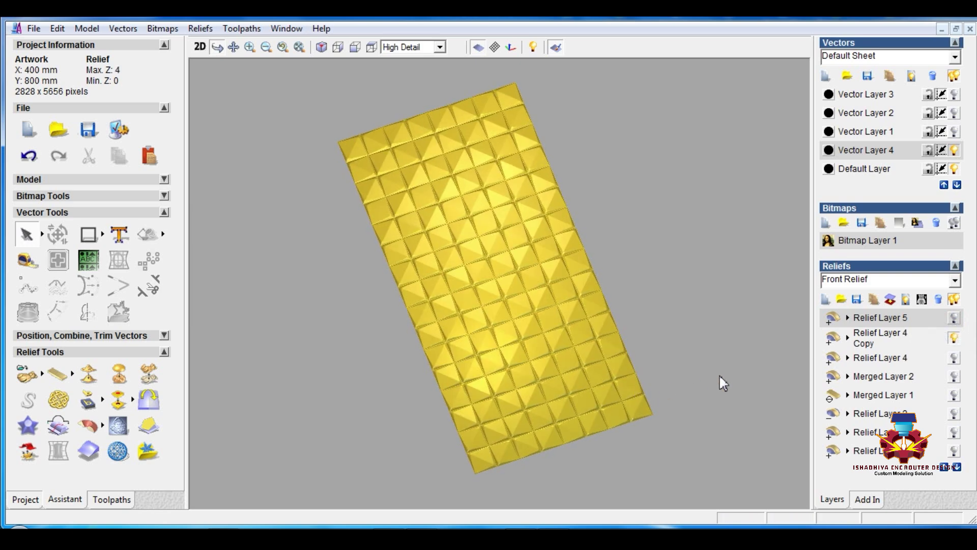
pyautogui.click(888, 342)
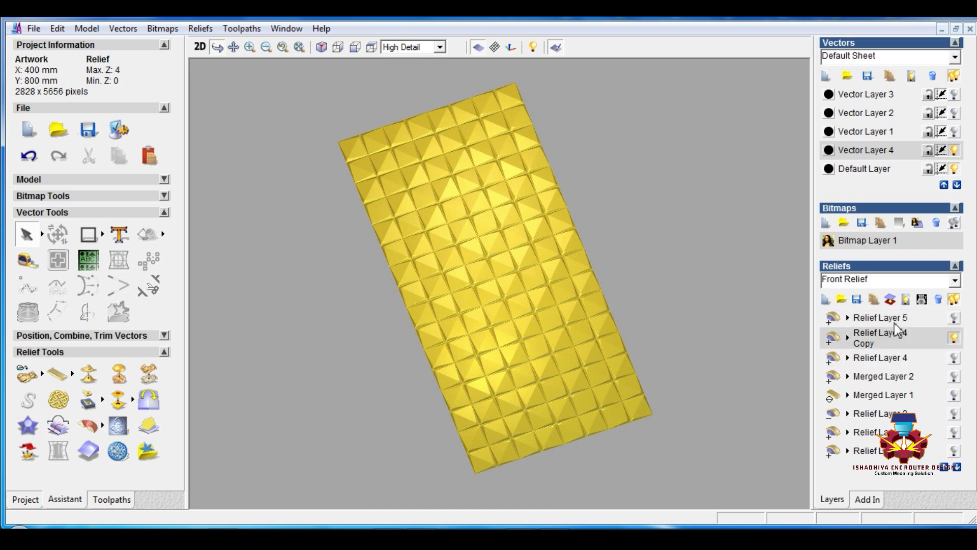
# Step: Make Relief Layer 5 active and visible again, hide Relief Layer 4 Copy, and inspect the large pyramids
pyautogui.click(891, 317)
pyautogui.click(955, 320)
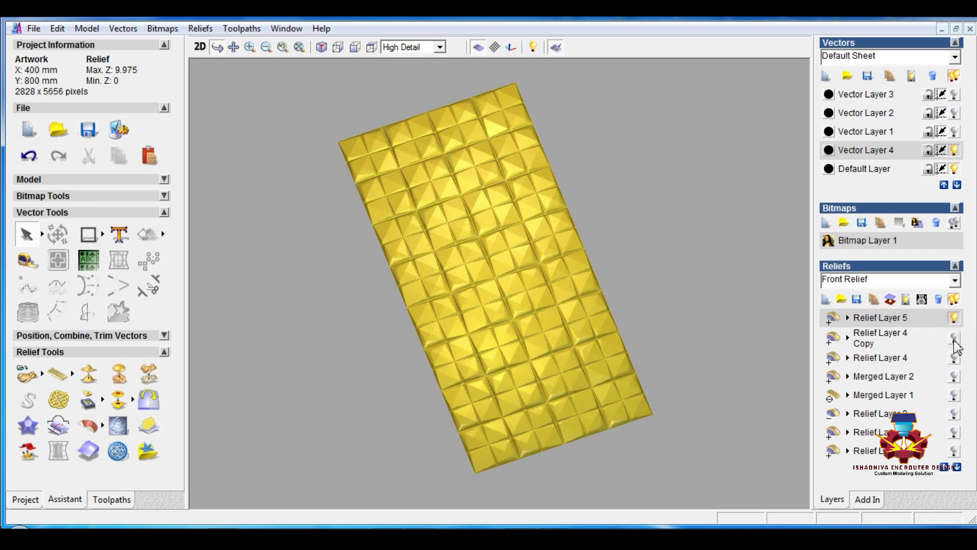
pyautogui.click(955, 342)
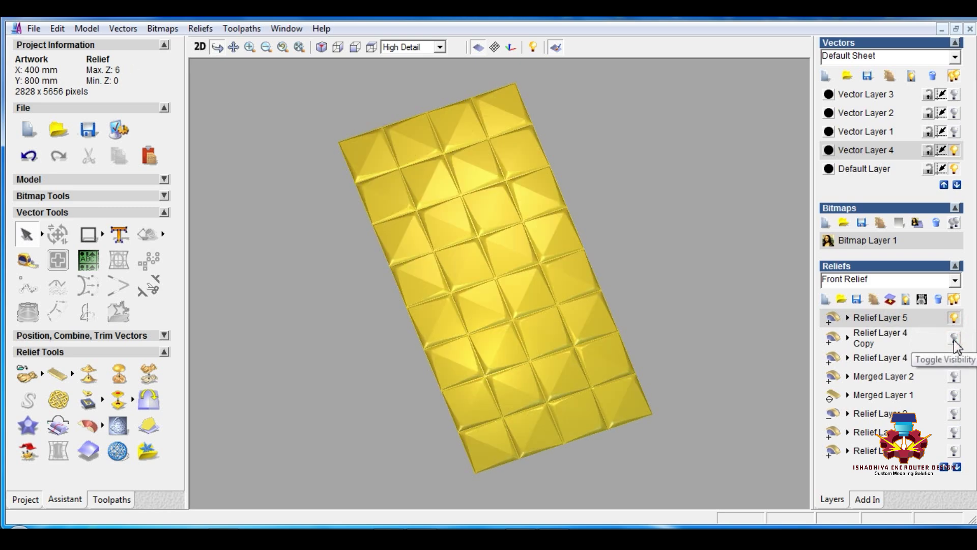
pyautogui.moveTo(528, 321); pyautogui.dragTo(551, 394)
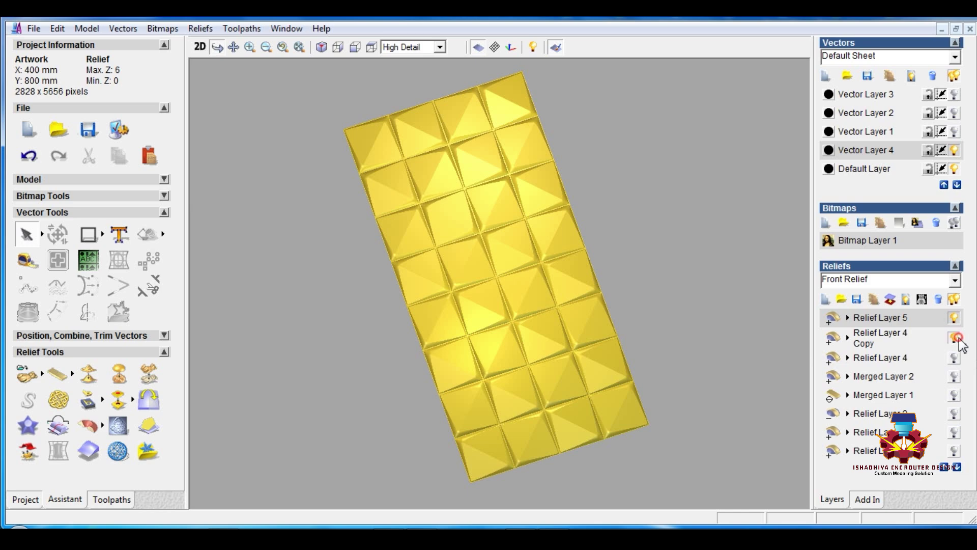
# Step: Switch back to Relief Layer 4 Copy as the only visible, active relief and inspect its small pyramids from several angles
pyautogui.click(954, 318)
pyautogui.click(924, 340)
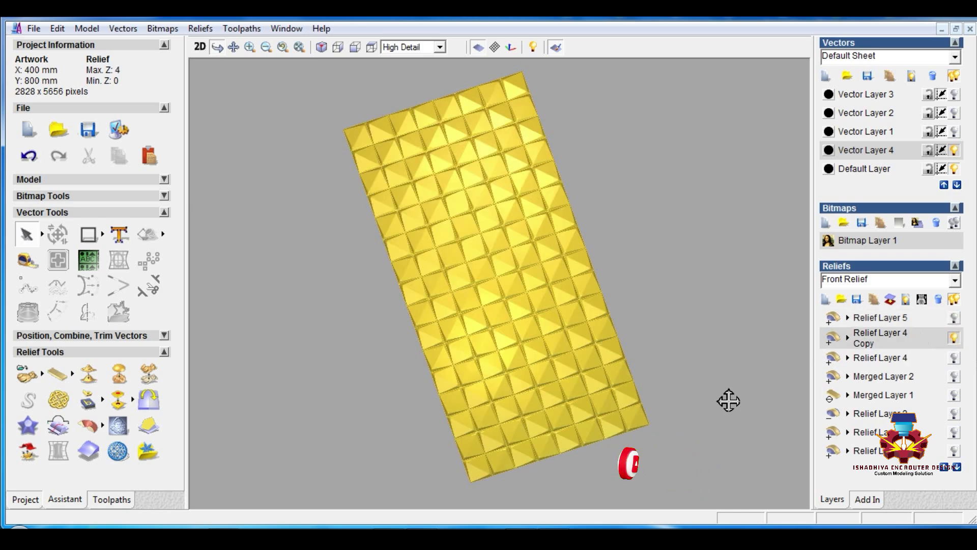
pyautogui.moveTo(669, 399)
pyautogui.mouseDown()
pyautogui.moveTo(569, 349)
pyautogui.moveTo(521, 361)
pyautogui.moveTo(506, 351)
pyautogui.moveTo(519, 314)
pyautogui.moveTo(643, 353)
pyautogui.moveTo(653, 391)
pyautogui.moveTo(680, 383)
pyautogui.mouseUp()
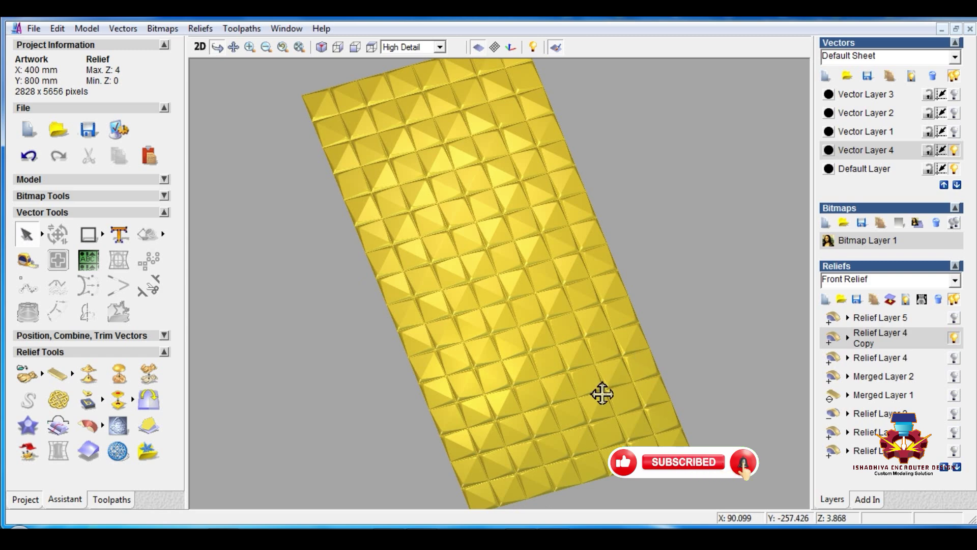
pyautogui.moveTo(602, 393); pyautogui.dragTo(629, 407)
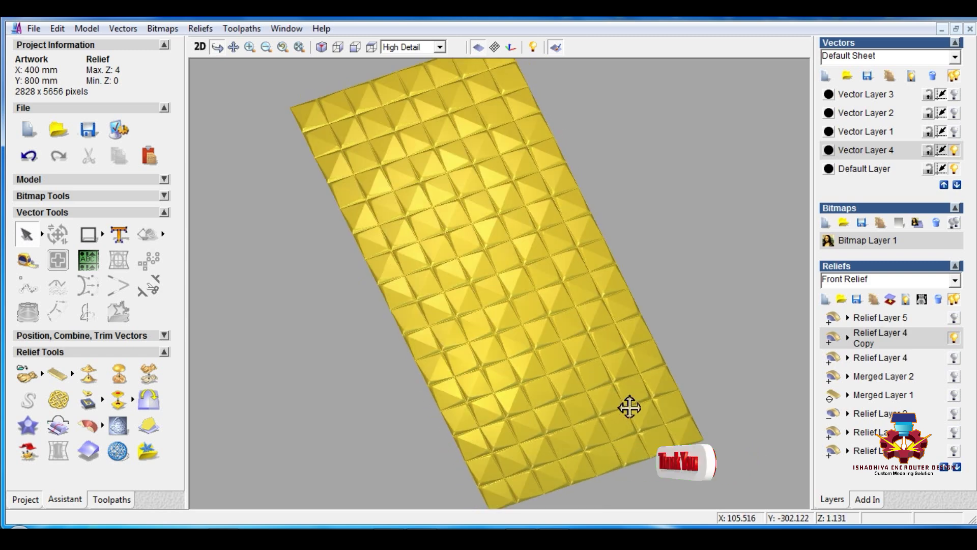